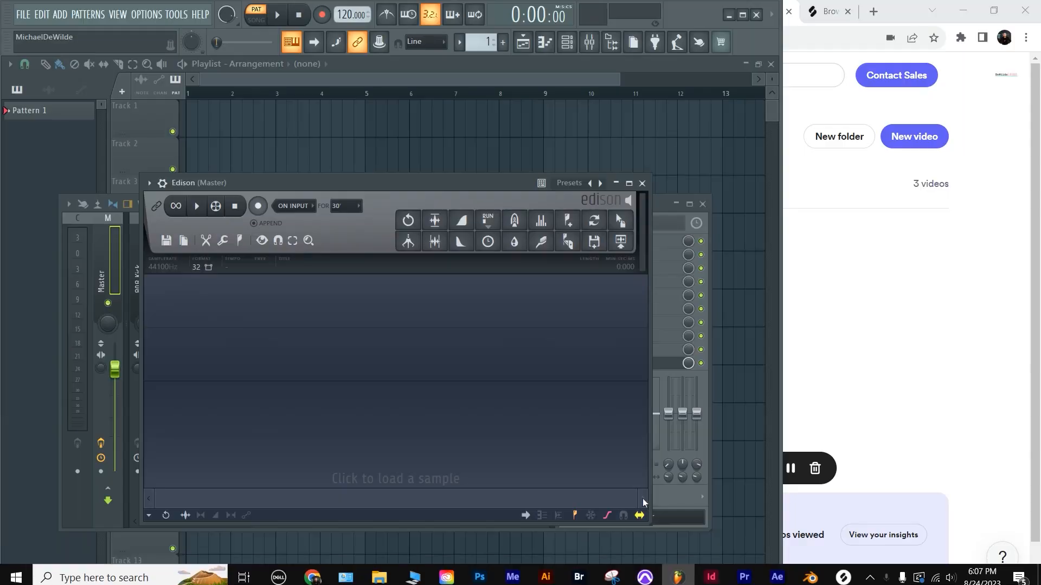
# Switch to Splice to show the sample library, and bring the FL Studio playlist to the front.
pyautogui.click(843, 573)
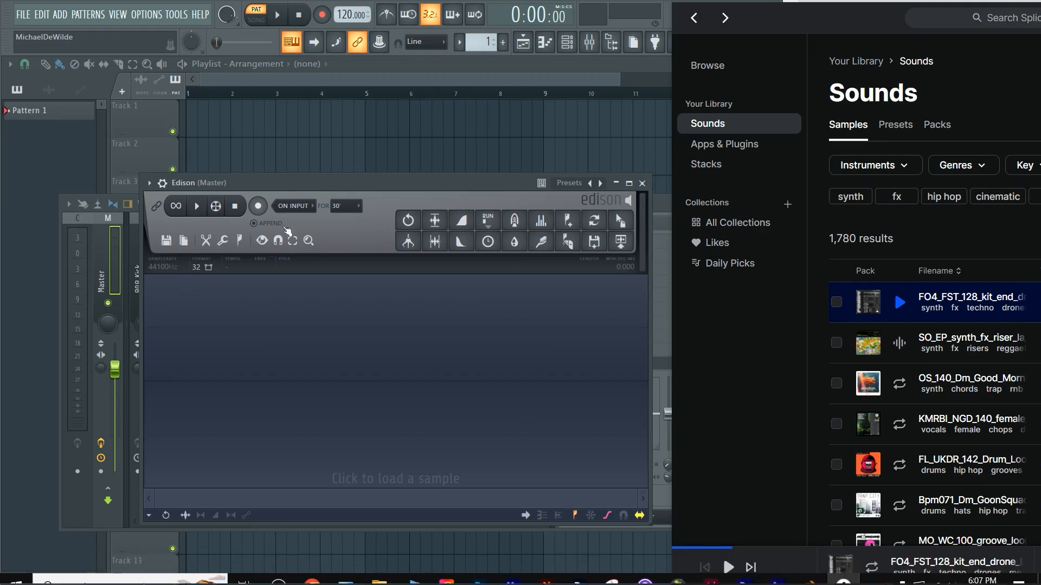
pyautogui.click(522, 41)
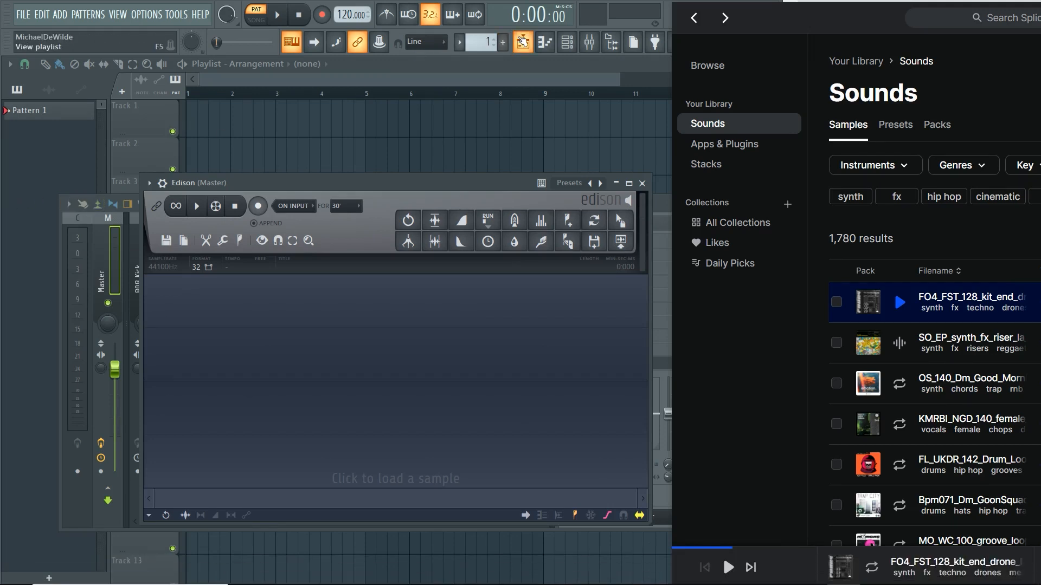
pyautogui.click(523, 43)
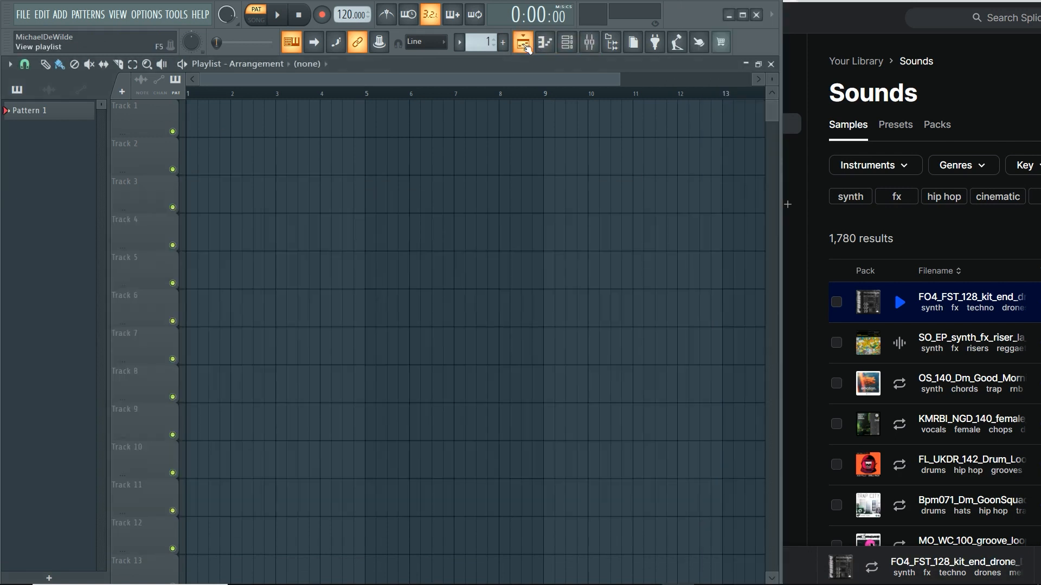
# Open the mixer and bring up the Edison editor from slot 10 of the master track.
pyautogui.click(589, 42)
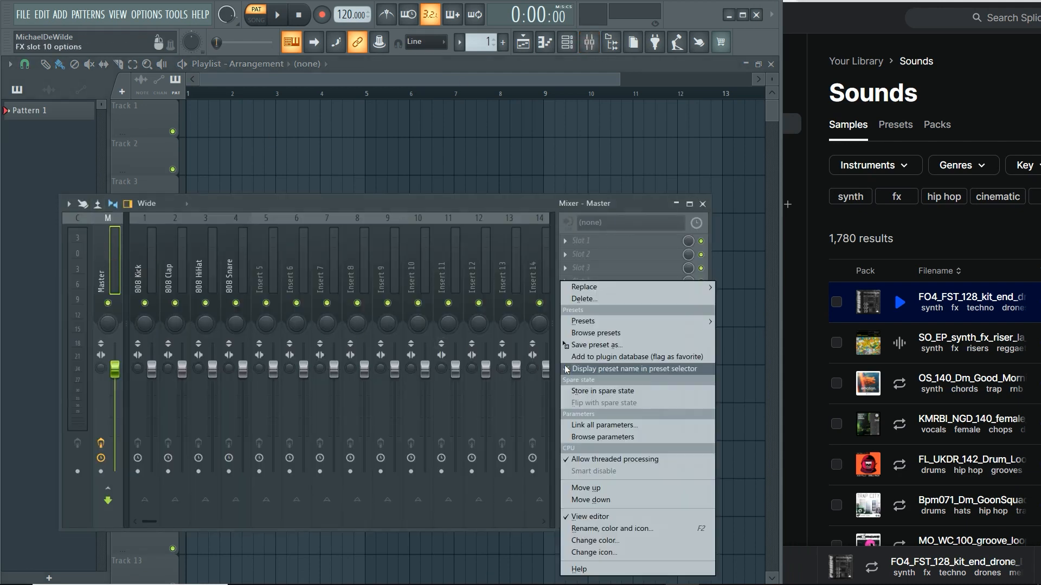
pyautogui.click(566, 362)
pyautogui.moveTo(594, 322)
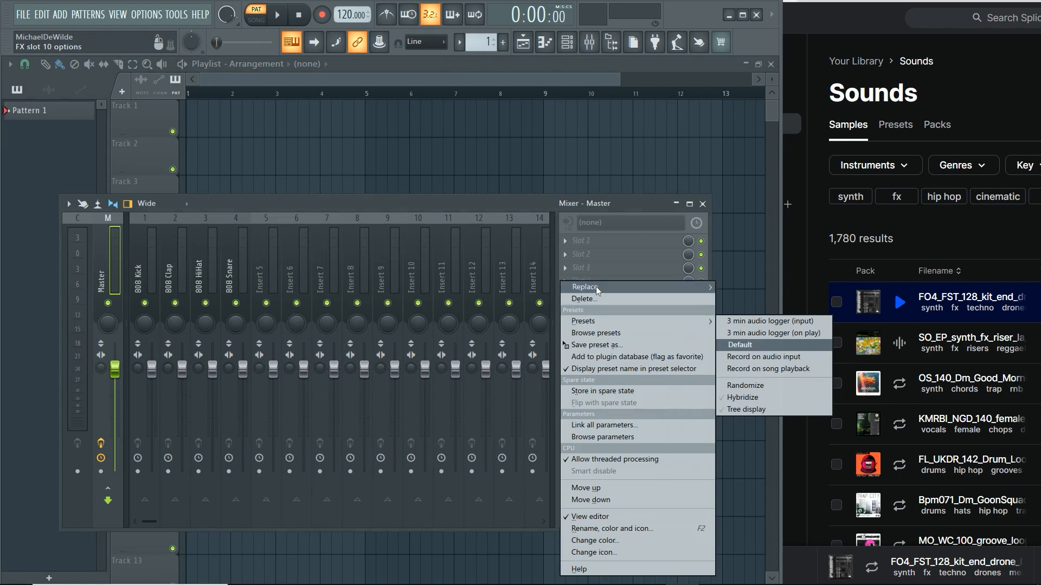
pyautogui.moveTo(596, 287)
pyautogui.click(867, 49)
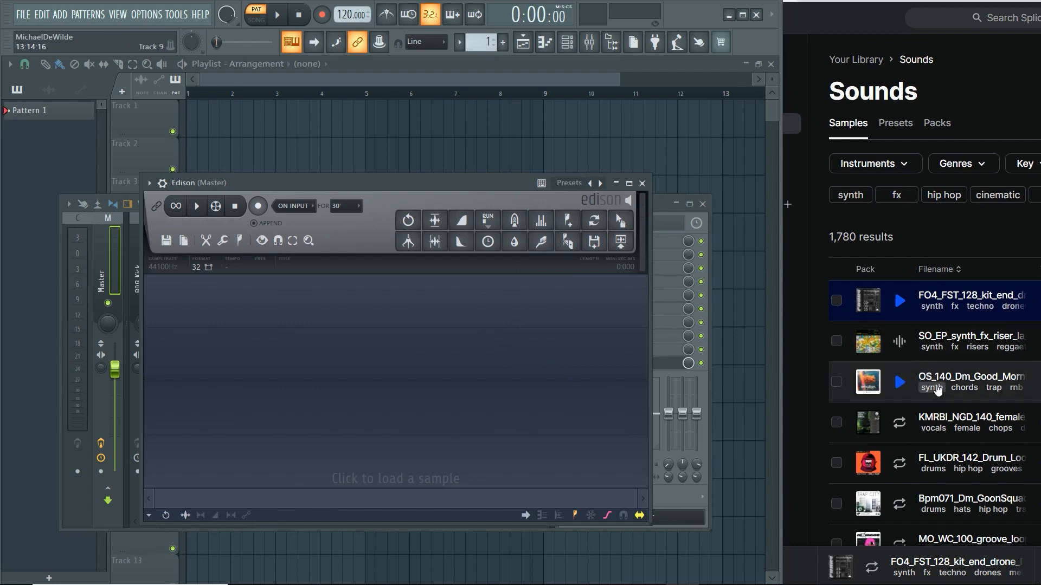
# Preview the MO_WC_100_groove_loop sample in the Splice library and load it into Edison.
pyautogui.scroll(-2, 899, 385)
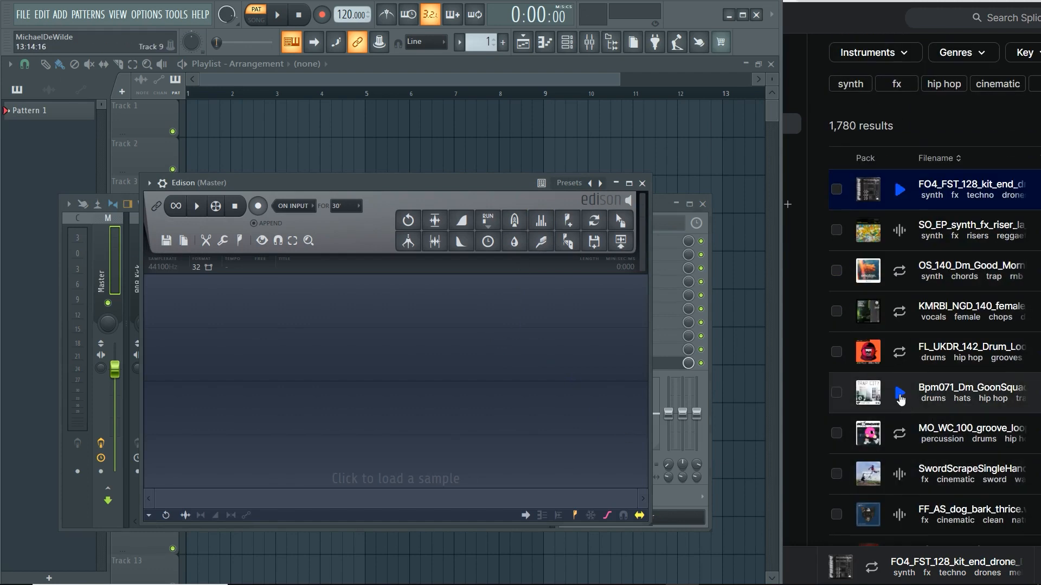
pyautogui.click(900, 433)
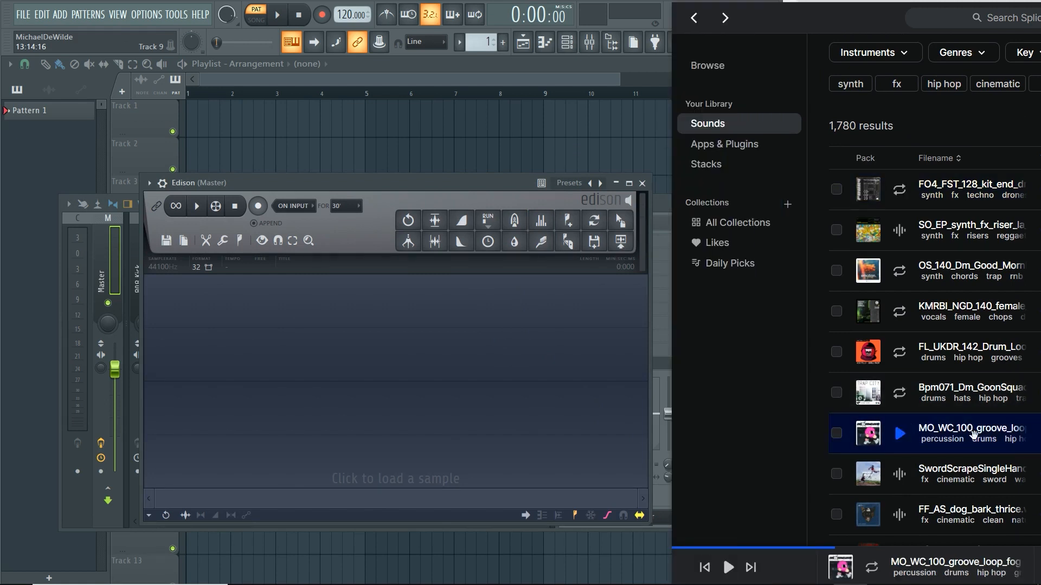
pyautogui.moveTo(898, 436); pyautogui.dragTo(336, 389)
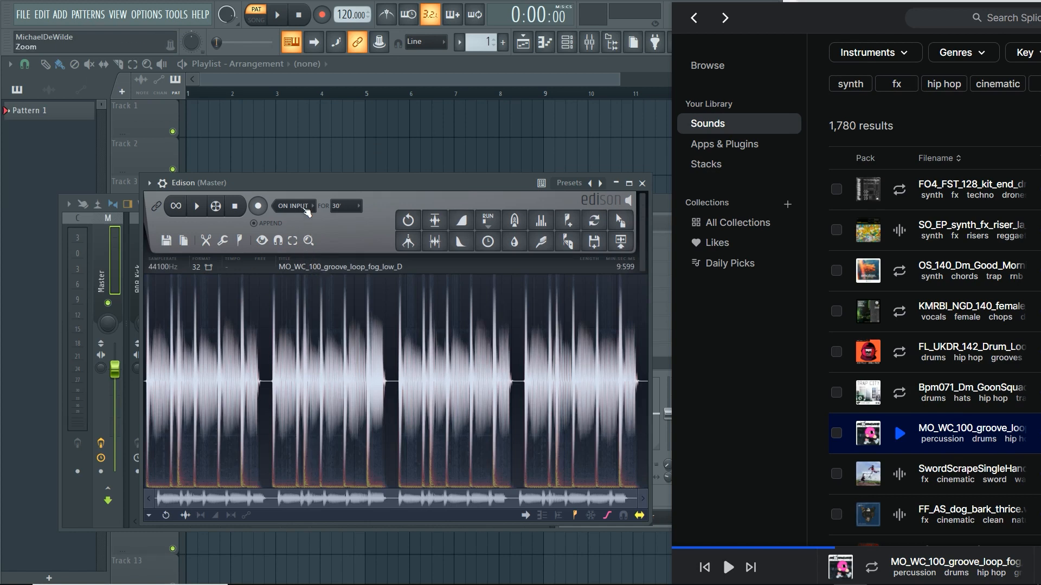
# Set the groove loop's tempo to 100 BPM in its sample properties and accept.
pyautogui.click(316, 268)
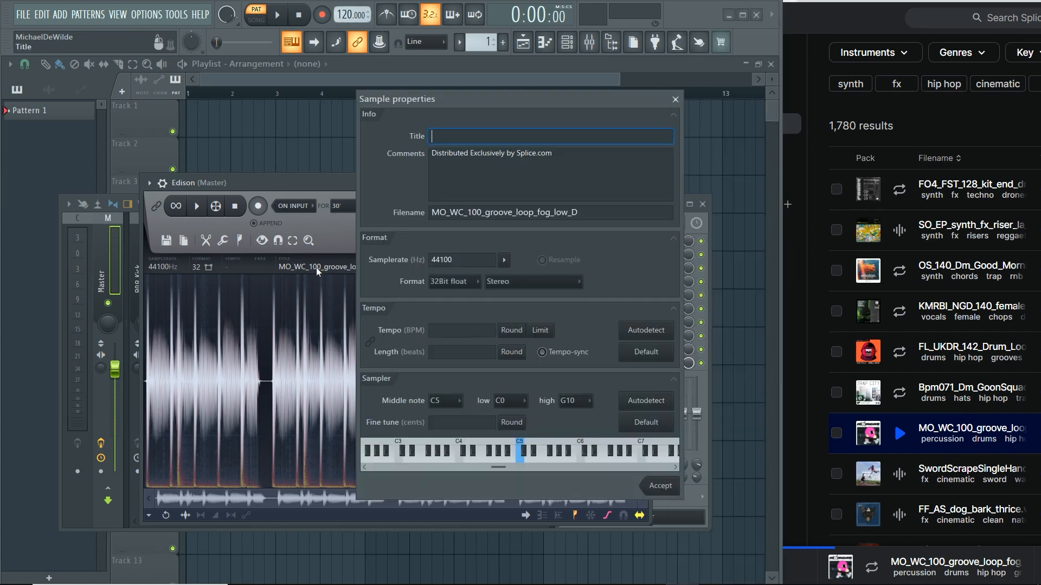
pyautogui.click(460, 330)
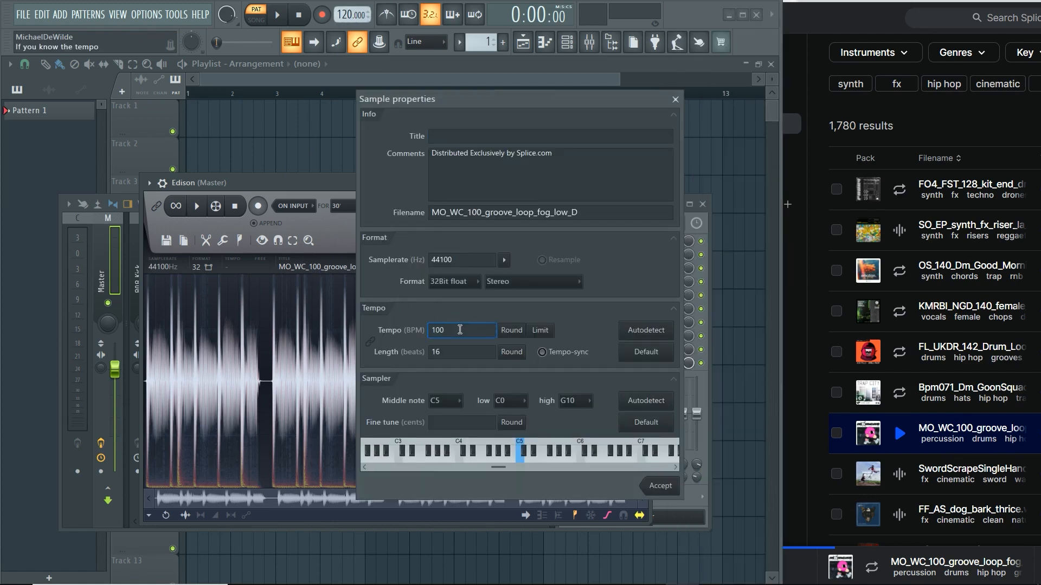
pyautogui.click(661, 487)
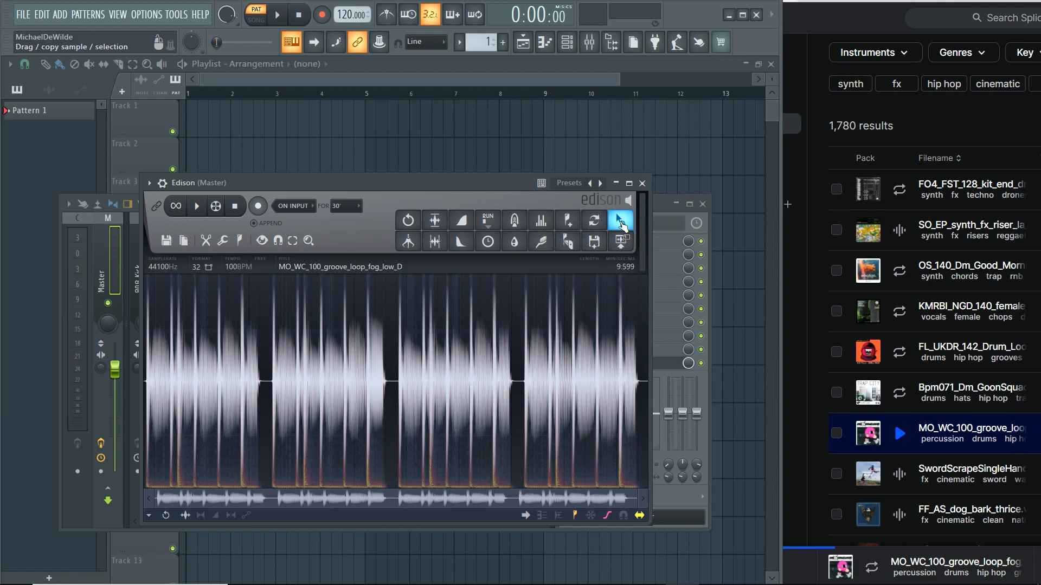
# Place the whole groove loop from Edison as an audio clip on playlist Track 1 at bar 1.
pyautogui.moveTo(307, 368); pyautogui.dragTo(447, 374)
pyautogui.click(446, 375)
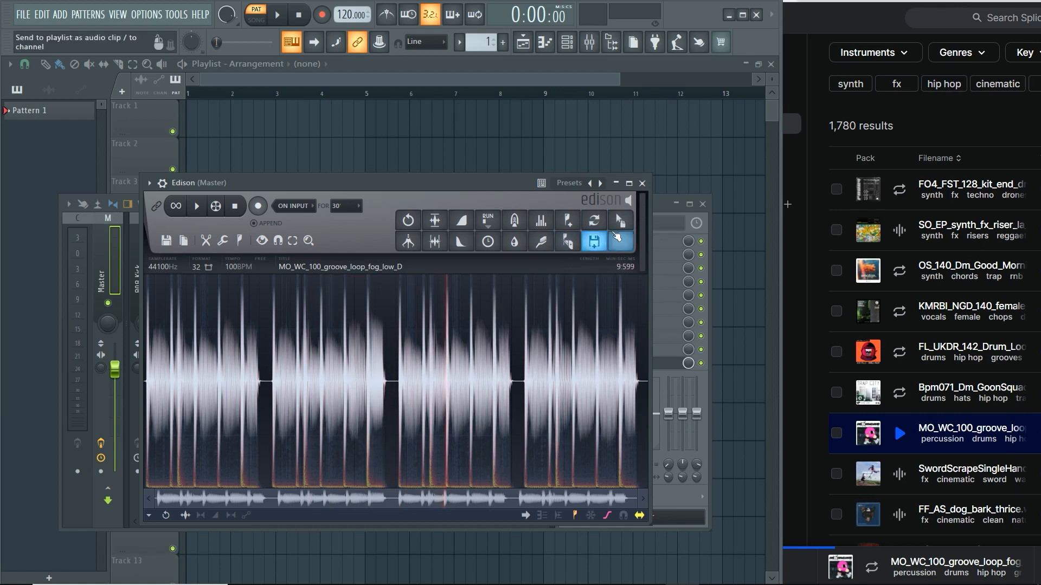
pyautogui.moveTo(619, 222); pyautogui.dragTo(190, 116)
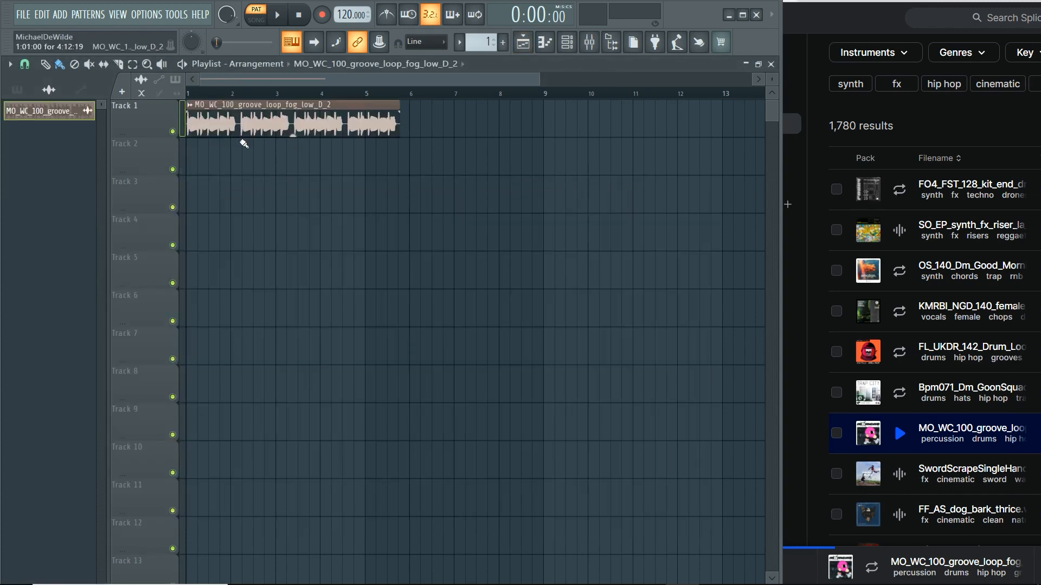
# Show the channel rack over the playlist and open the groove loop's channel settings.
pyautogui.click(546, 48)
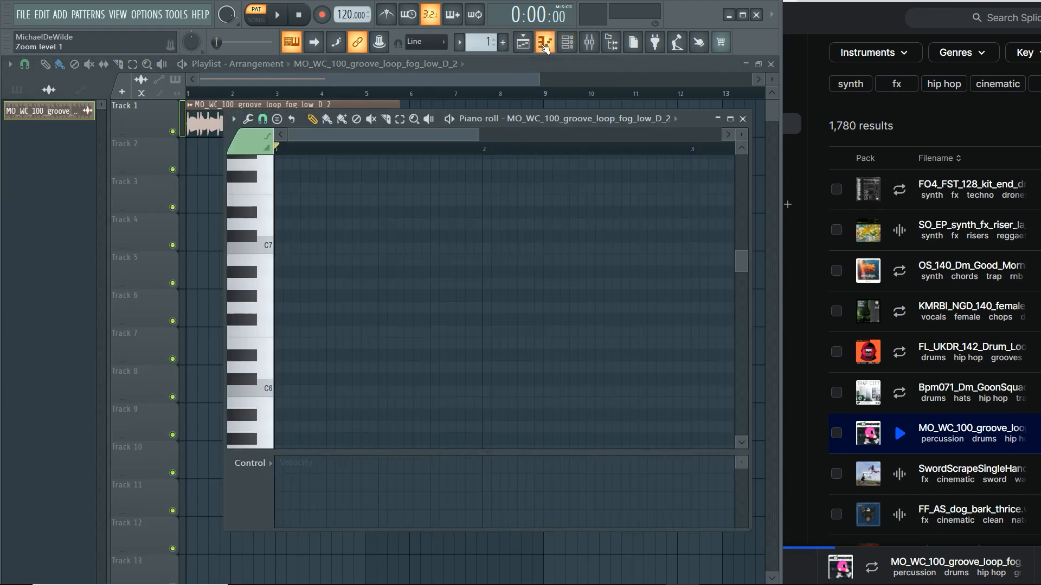
pyautogui.click(546, 48)
pyautogui.click(566, 42)
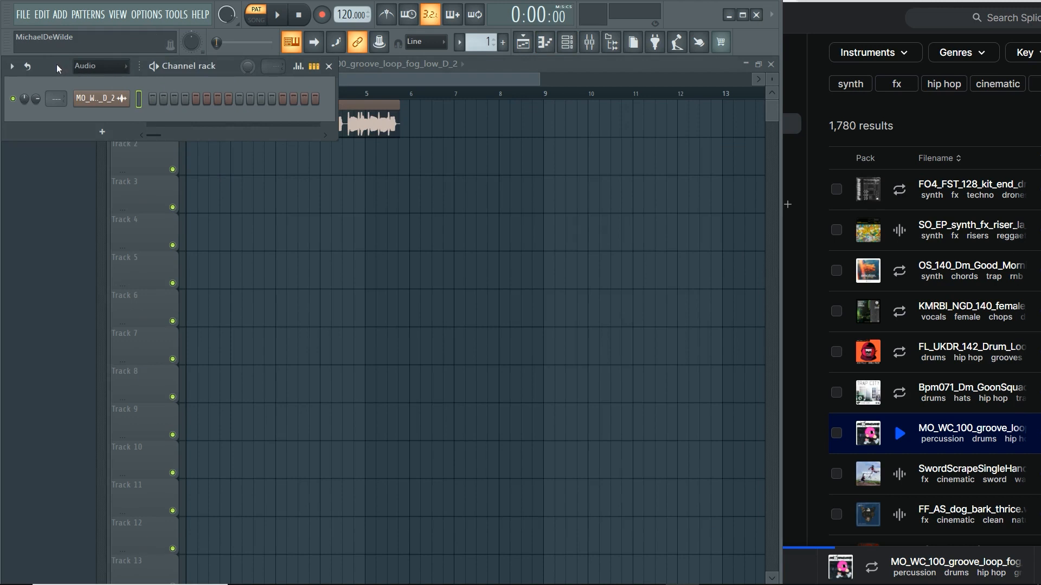
pyautogui.moveTo(57, 64); pyautogui.dragTo(191, 218)
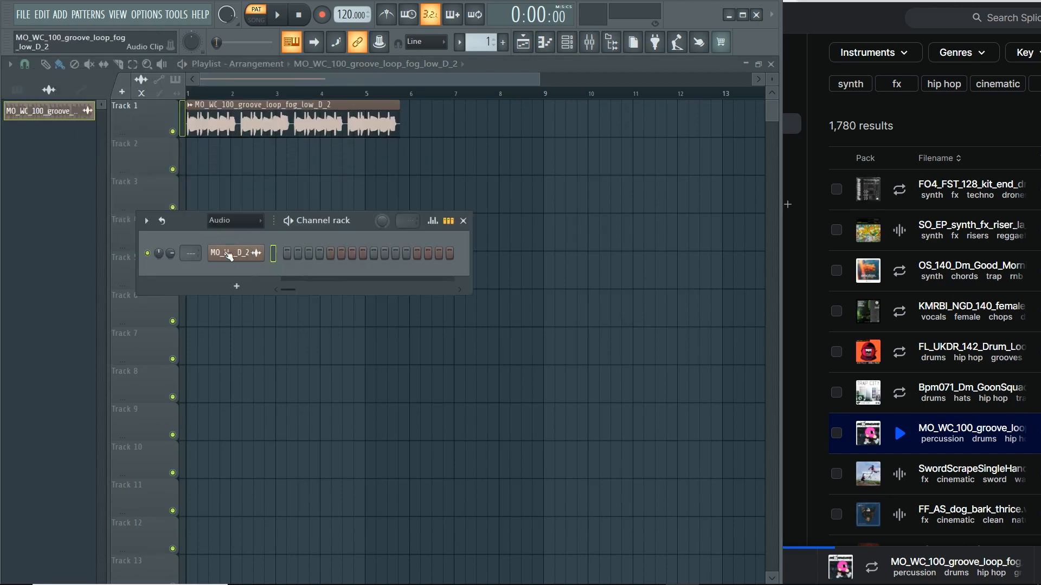
pyautogui.click(230, 254)
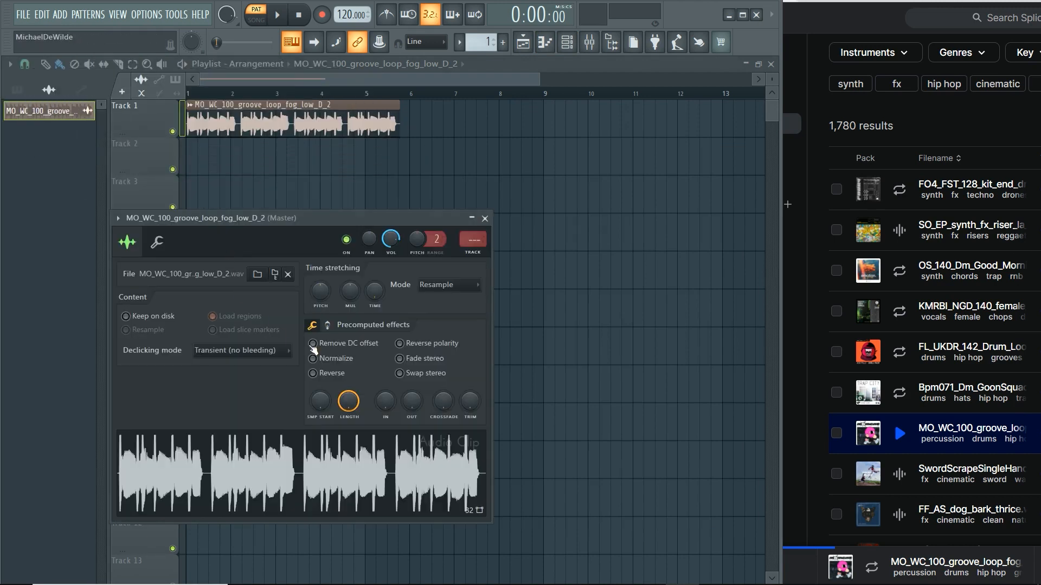
# Fit the groove loop to the project tempo by detecting its tempo and choosing 100 (embedded).
pyautogui.rightClick(376, 293)
pyautogui.click(399, 311)
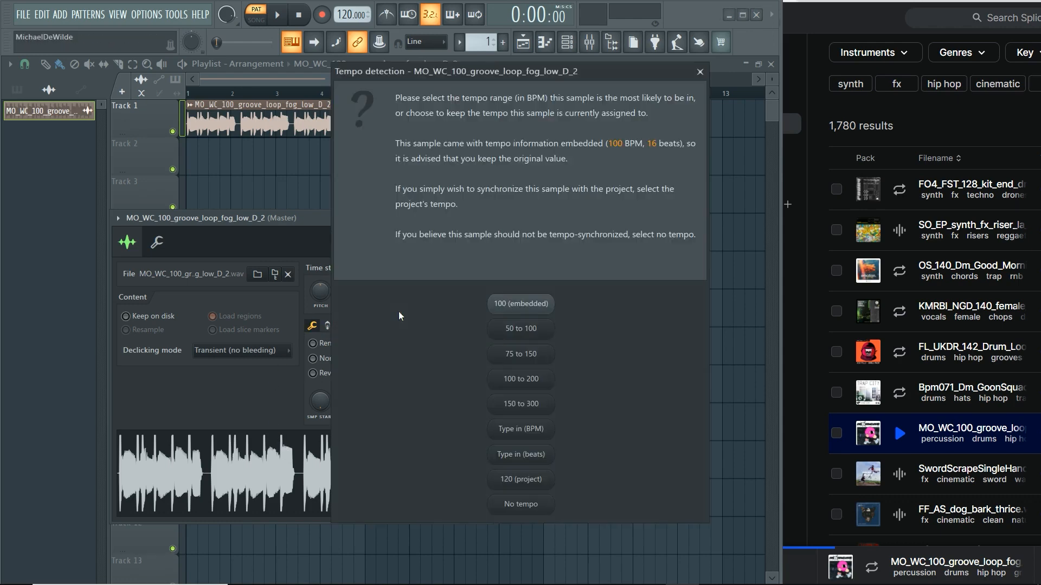
pyautogui.click(518, 305)
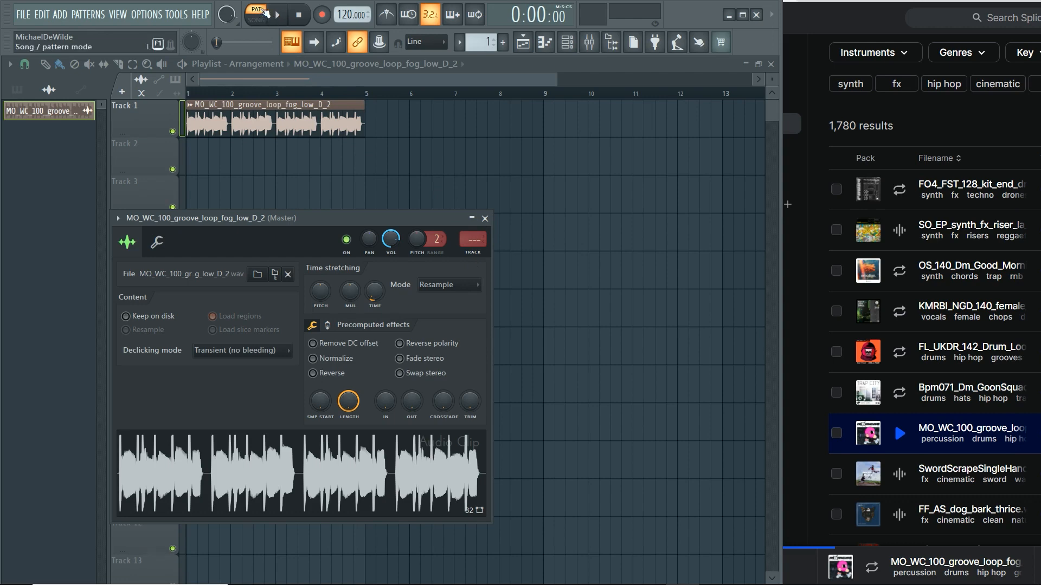
# Switch playback to song mode, play the arrangement with the stretched groove loop, and stop it.
pyautogui.click(279, 16)
pyautogui.click(259, 22)
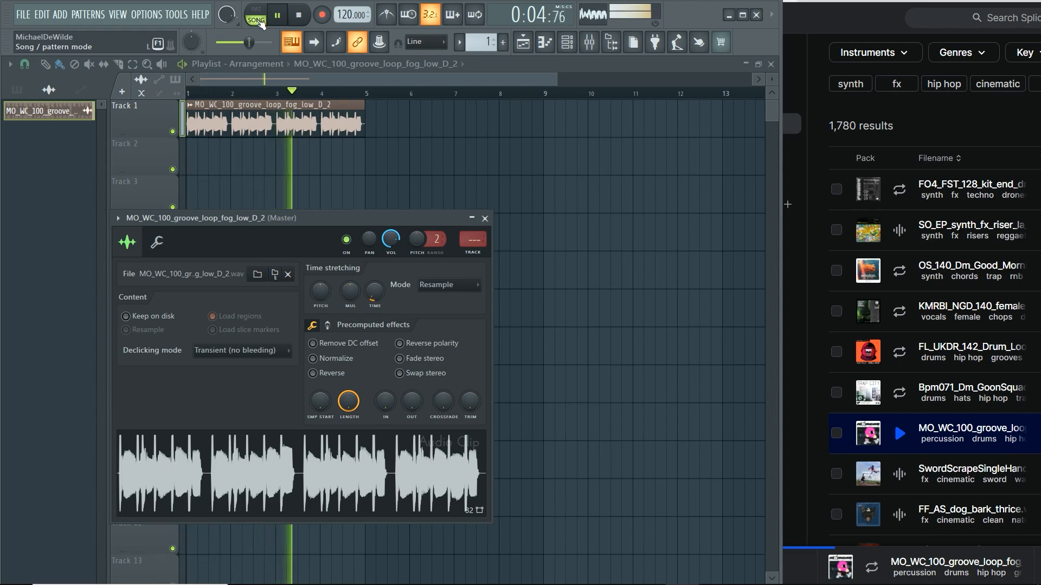
pyautogui.click(298, 16)
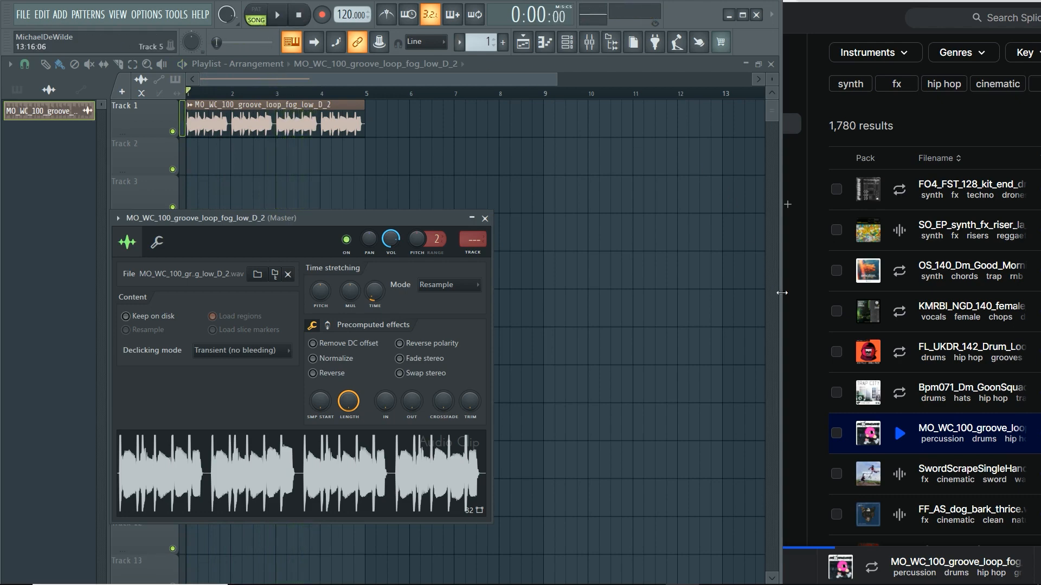
# Try loading the Bpm071_Dm_GoonSquad_HiHats sample into the groove loop's channel, and undo the sample load.
pyautogui.moveTo(966, 387); pyautogui.dragTo(293, 484)
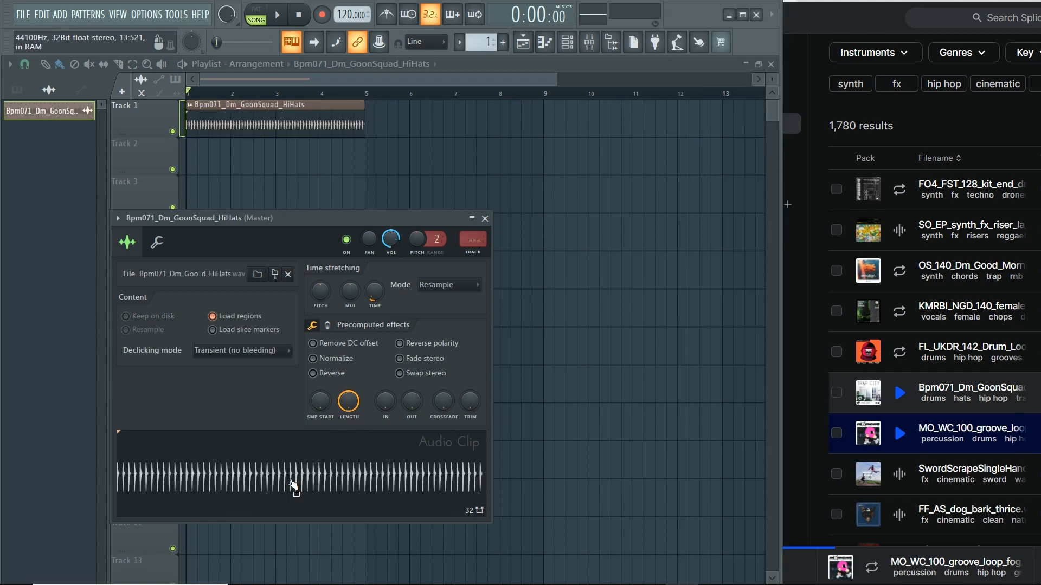
pyautogui.hotkey('ctrl', 'z')
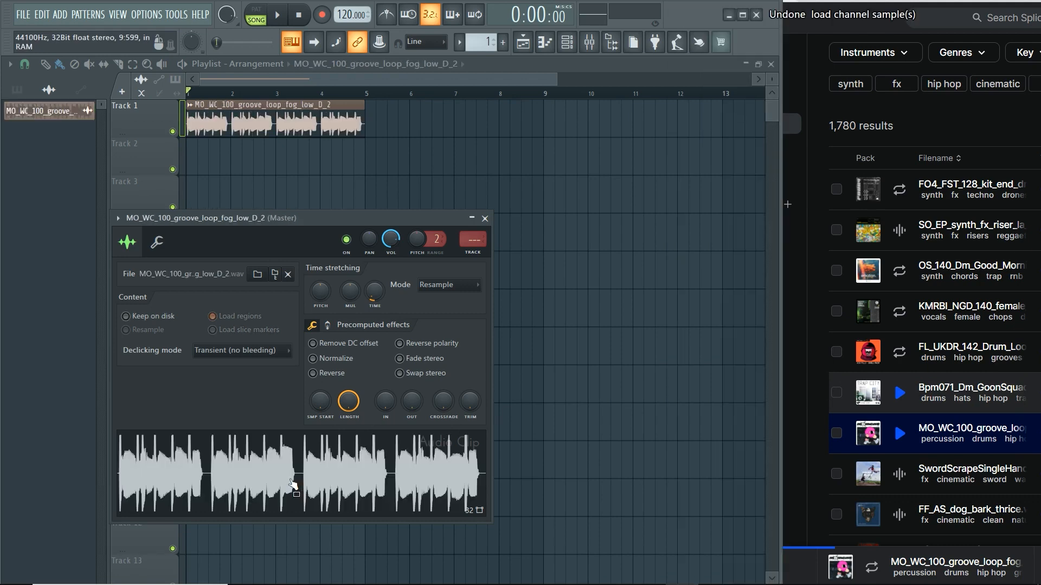
# Load the Bpm071_Dm_GoonSquad_HiHats sample from Splice into Edison on the master track, then check and accept its sample properties.
pyautogui.click(589, 42)
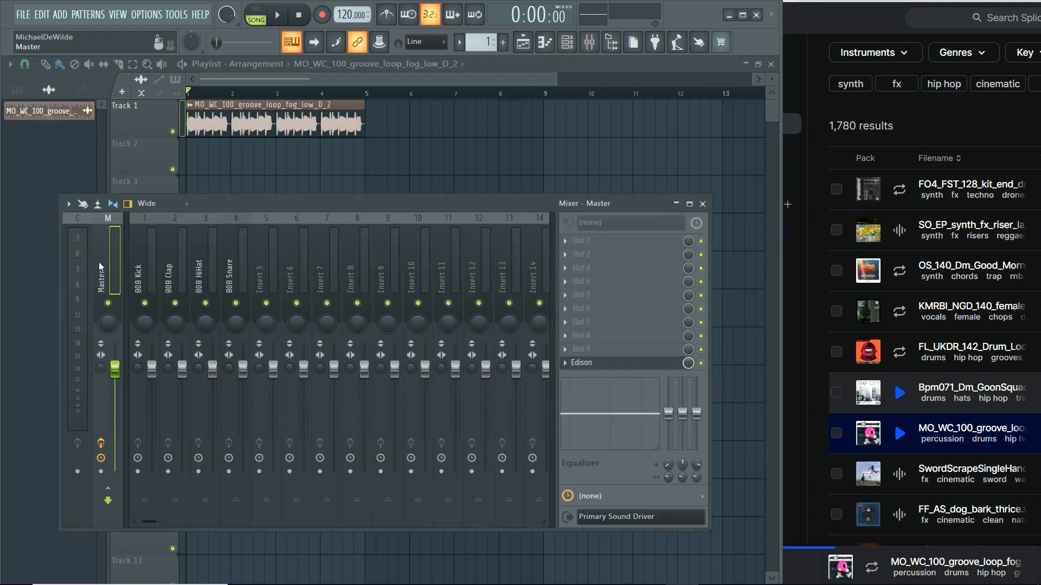
pyautogui.click(614, 364)
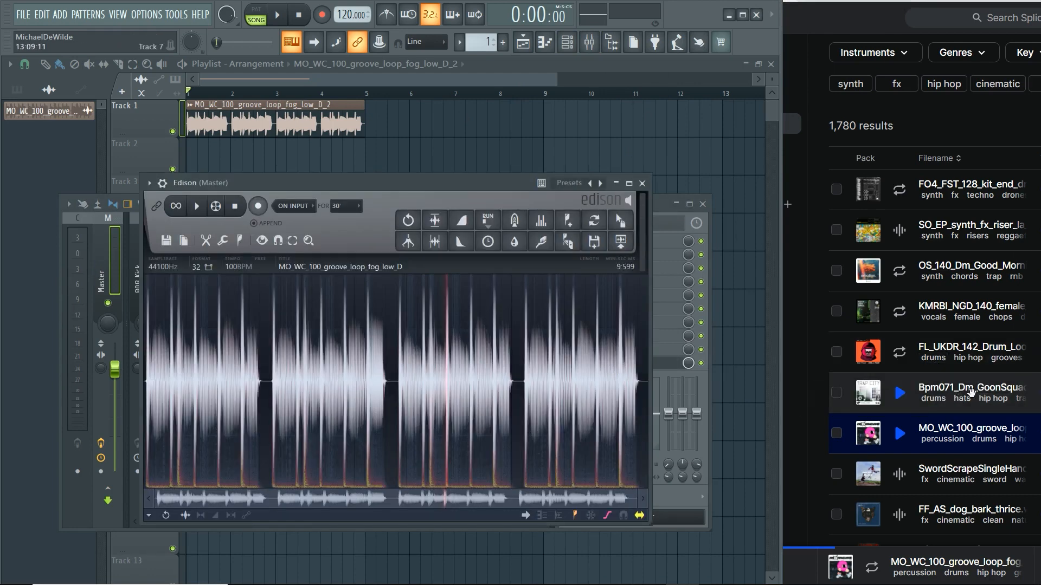
pyautogui.moveTo(970, 390); pyautogui.dragTo(364, 379)
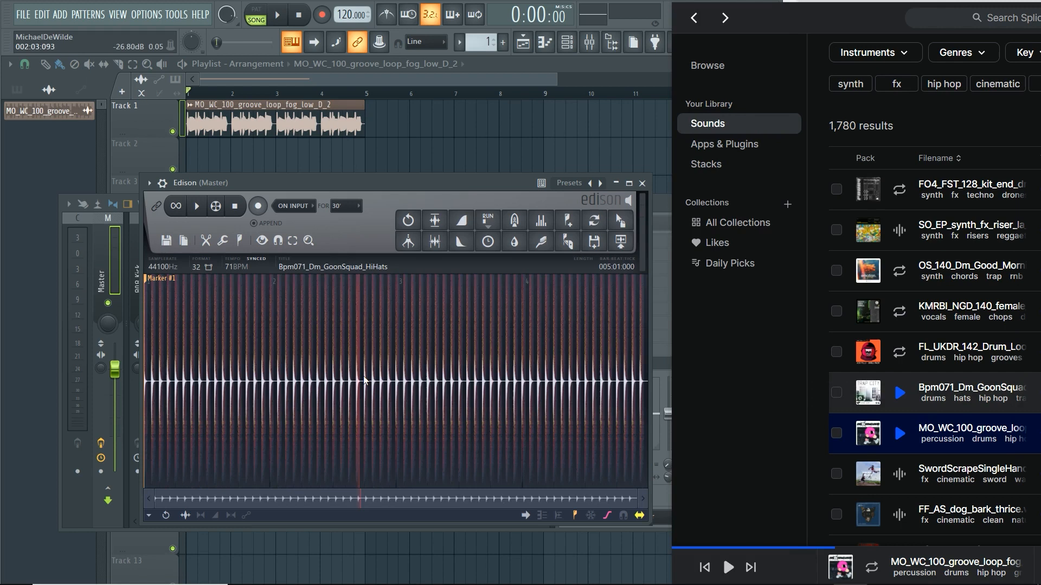
pyautogui.doubleClick(315, 267)
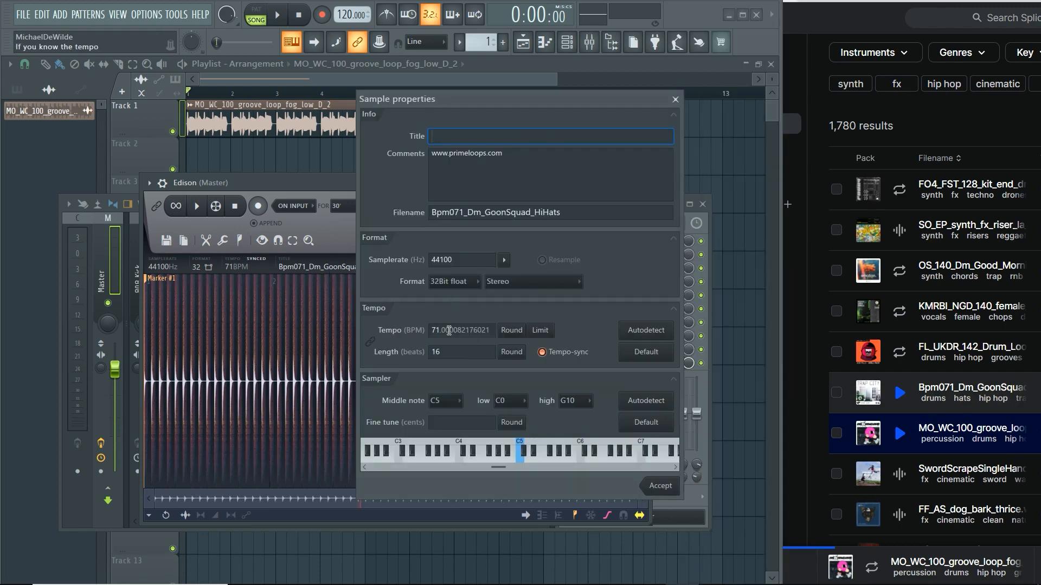
pyautogui.click(660, 486)
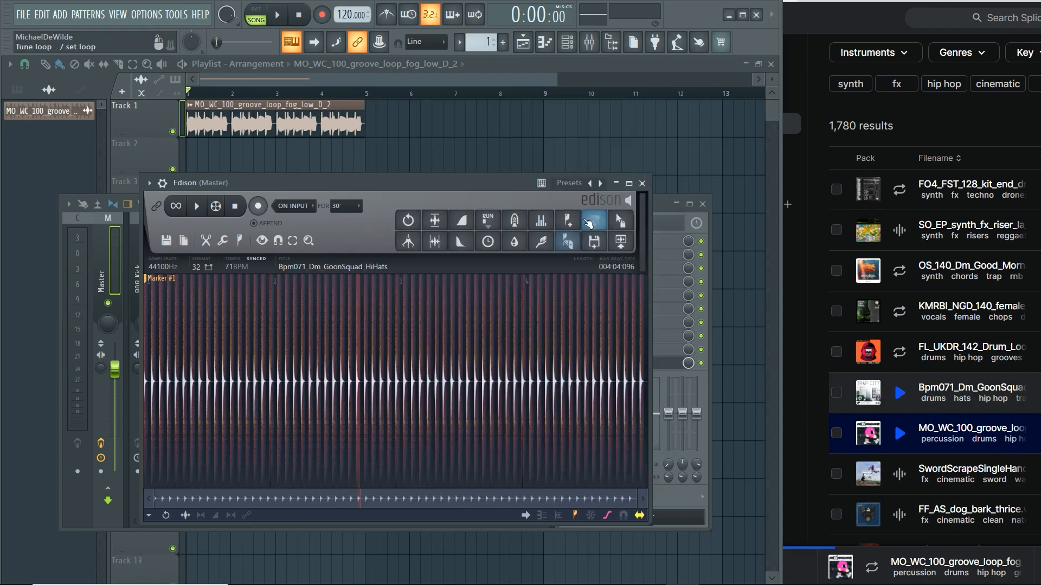
# Place the hi-hat sample from Edison as an audio clip on playlist Track 2 at bar 4.
pyautogui.moveTo(594, 220); pyautogui.dragTo(198, 166)
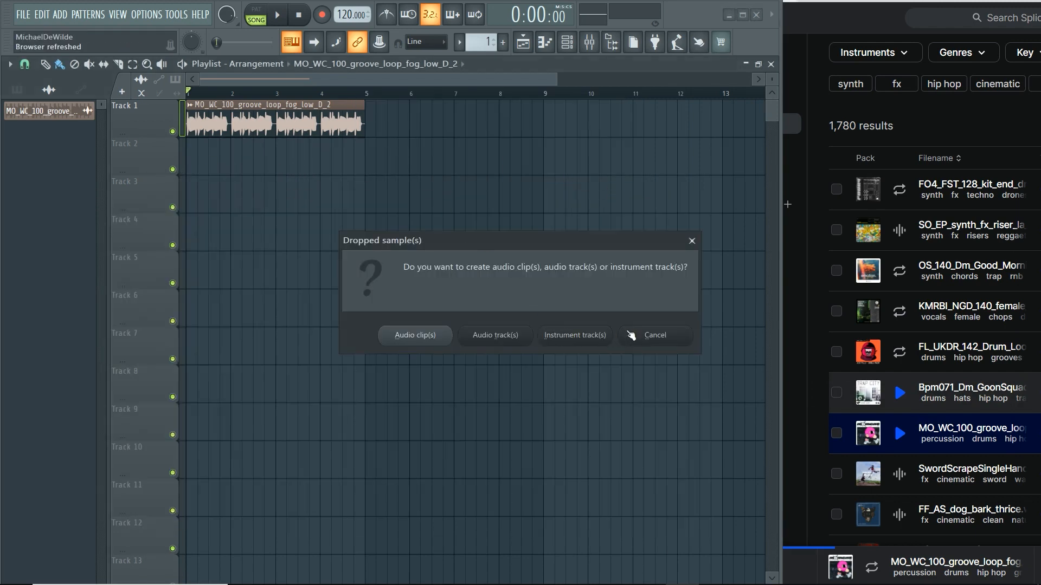
pyautogui.click(662, 336)
pyautogui.click(589, 42)
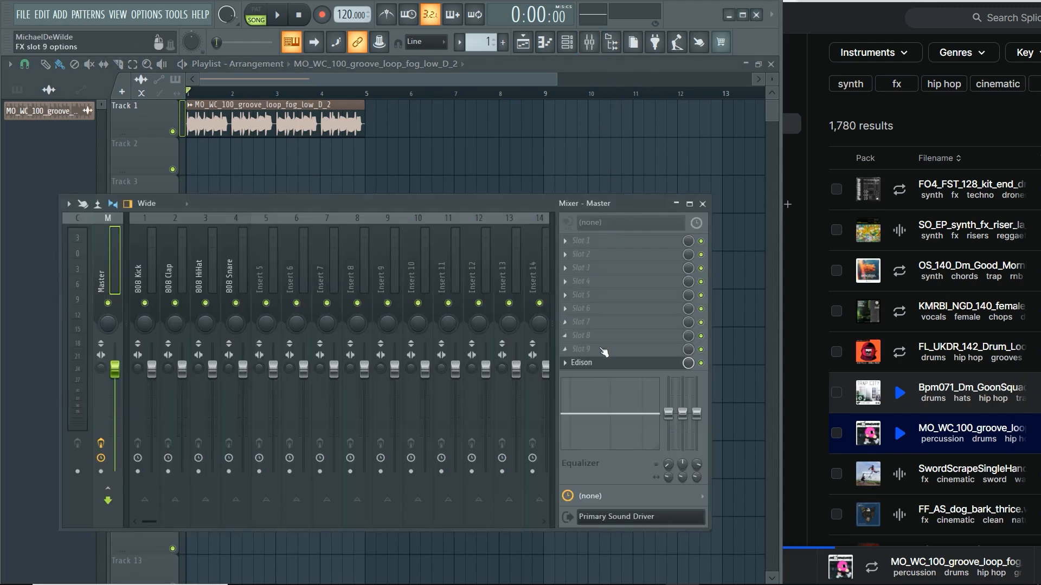
pyautogui.click(612, 363)
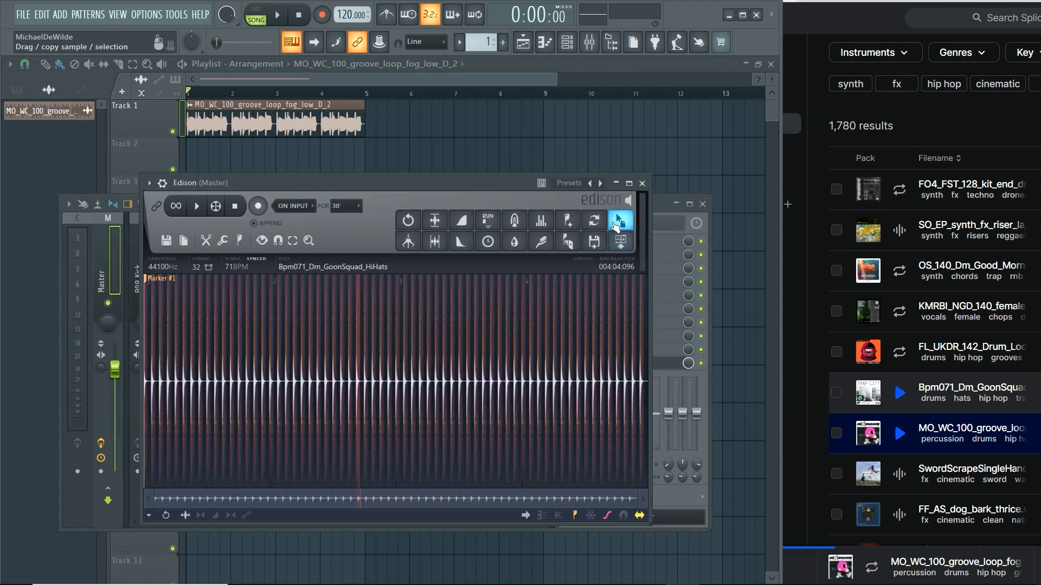
pyautogui.moveTo(623, 225); pyautogui.dragTo(324, 152)
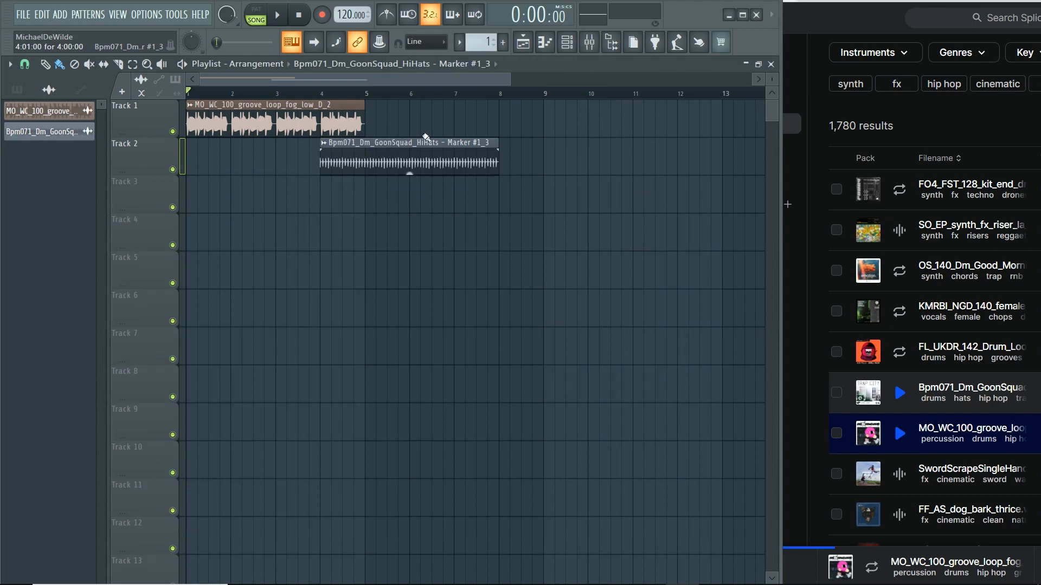
# Open the hi-hat clip's channel settings from the channel rack and move the window clear of the playlist clips.
pyautogui.click(566, 43)
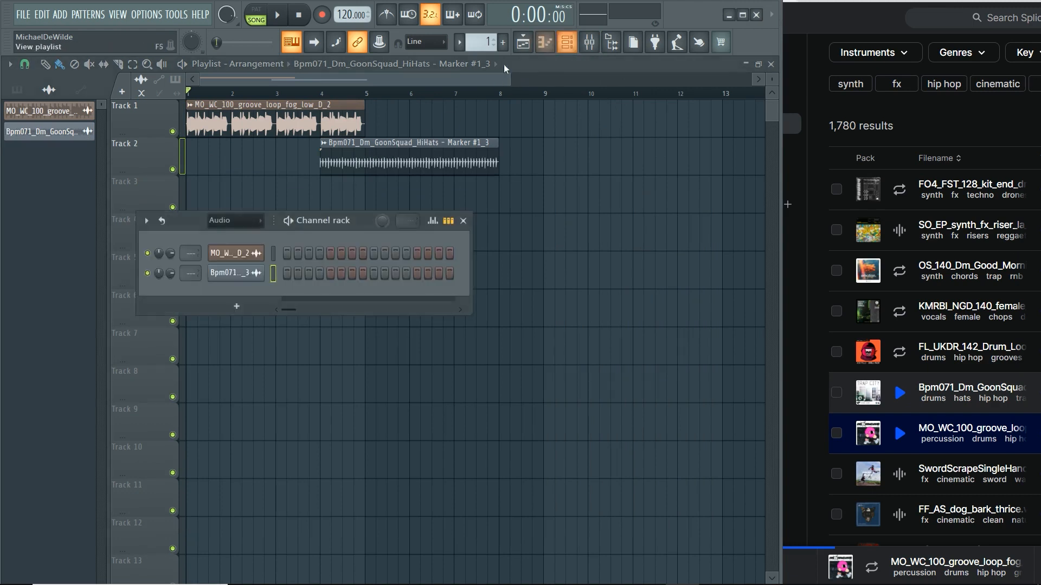
pyautogui.click(227, 273)
pyautogui.moveTo(259, 238); pyautogui.dragTo(311, 287)
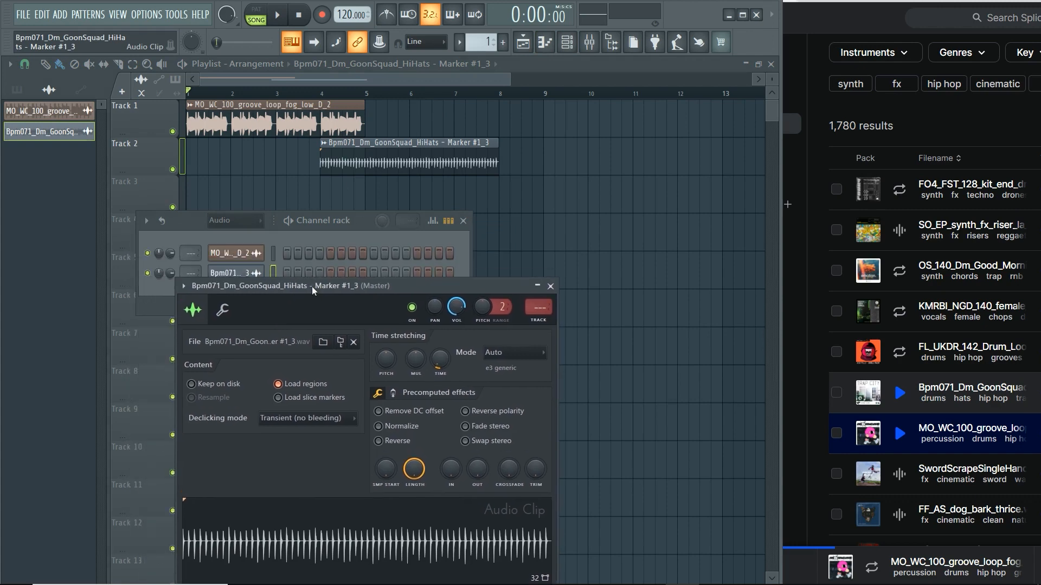
# Time-stretch the hi-hat clip using its embedded 71 BPM tempo, set the stretch mode to Resample, and close its channel settings.
pyautogui.rightClick(445, 358)
pyautogui.click(471, 377)
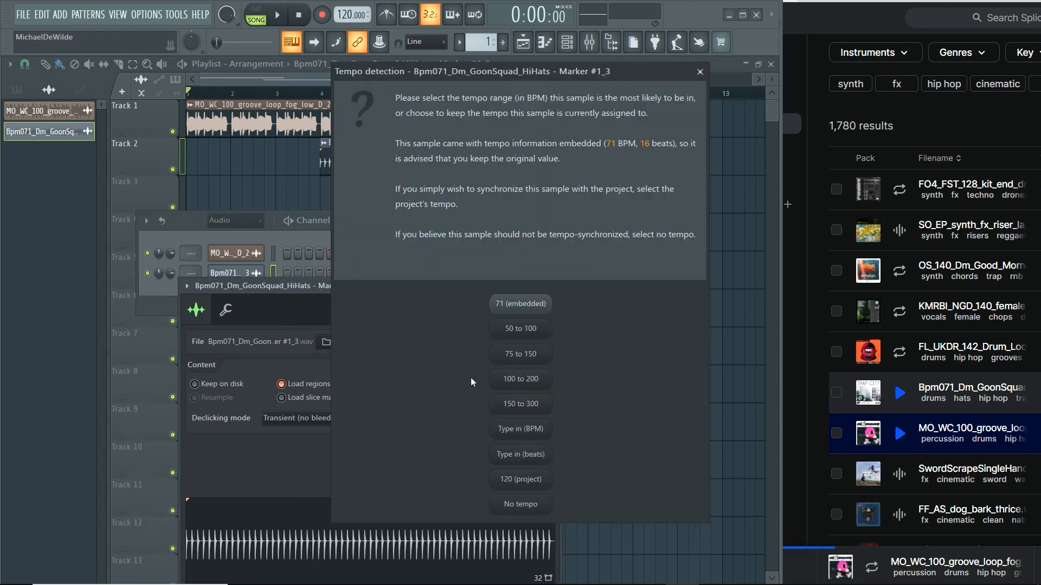
pyautogui.click(523, 302)
pyautogui.click(520, 355)
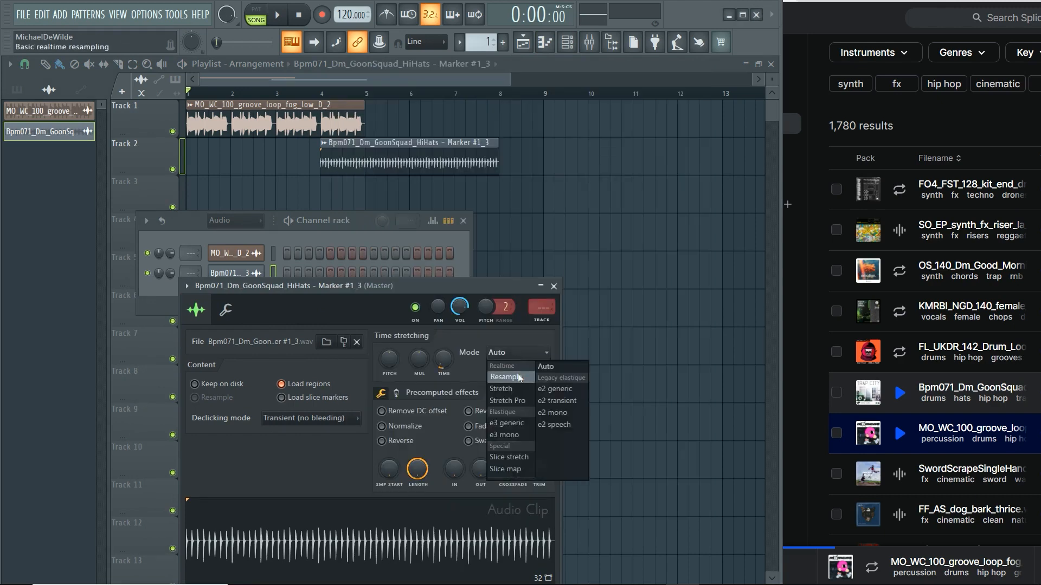
pyautogui.click(519, 378)
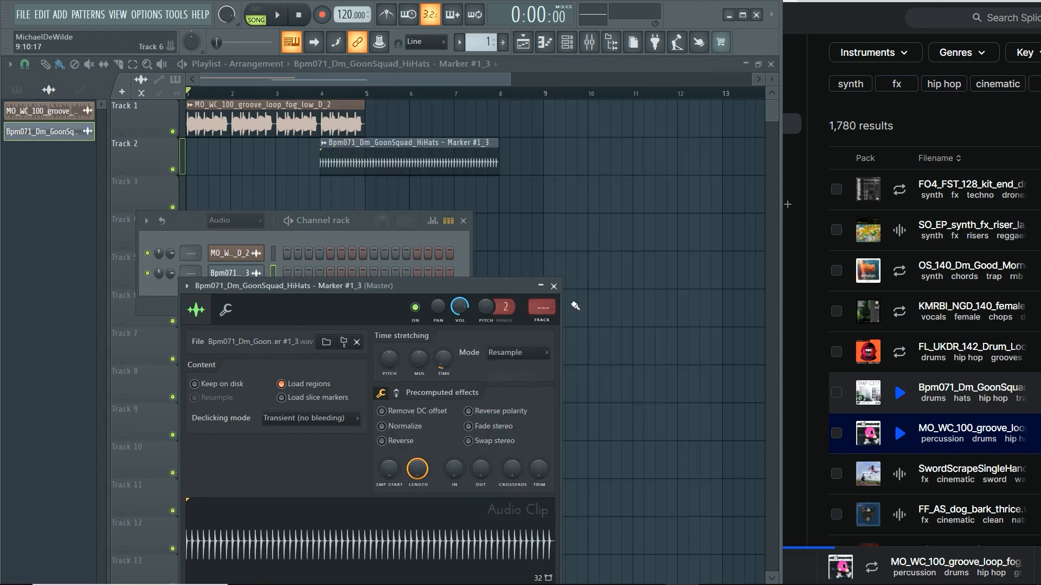
pyautogui.click(554, 287)
# Move the hi-hat clip to bar 1 on Track 2 and play it together with the groove loop.
pyautogui.moveTo(389, 157); pyautogui.dragTo(255, 158)
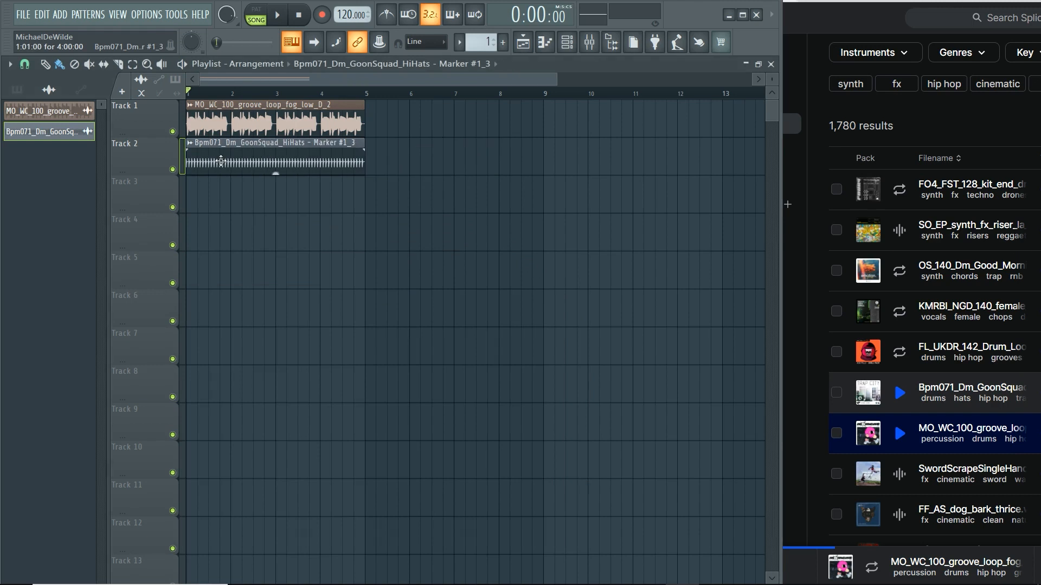
pyautogui.click(279, 17)
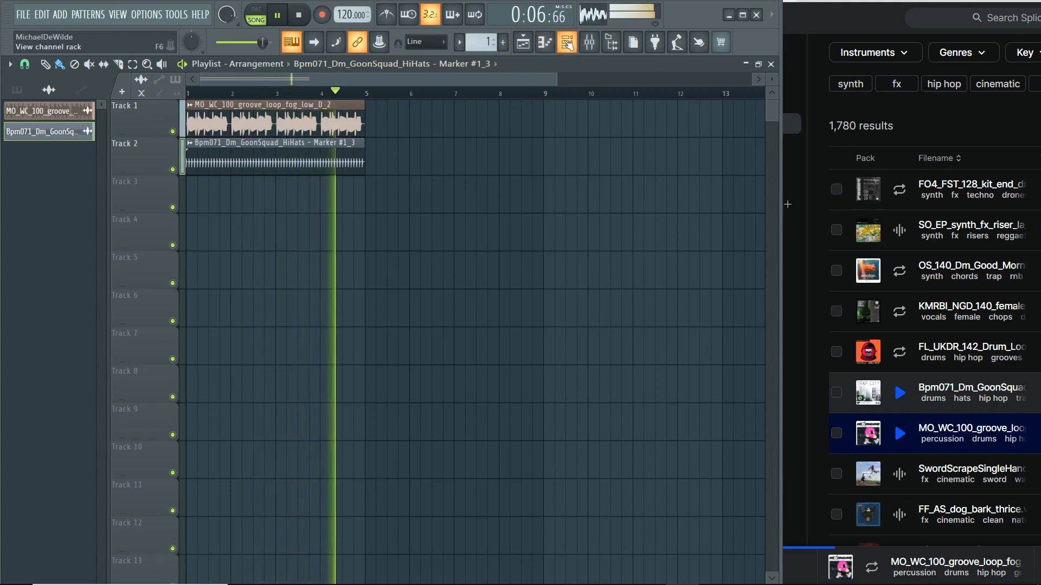
pyautogui.press('space')
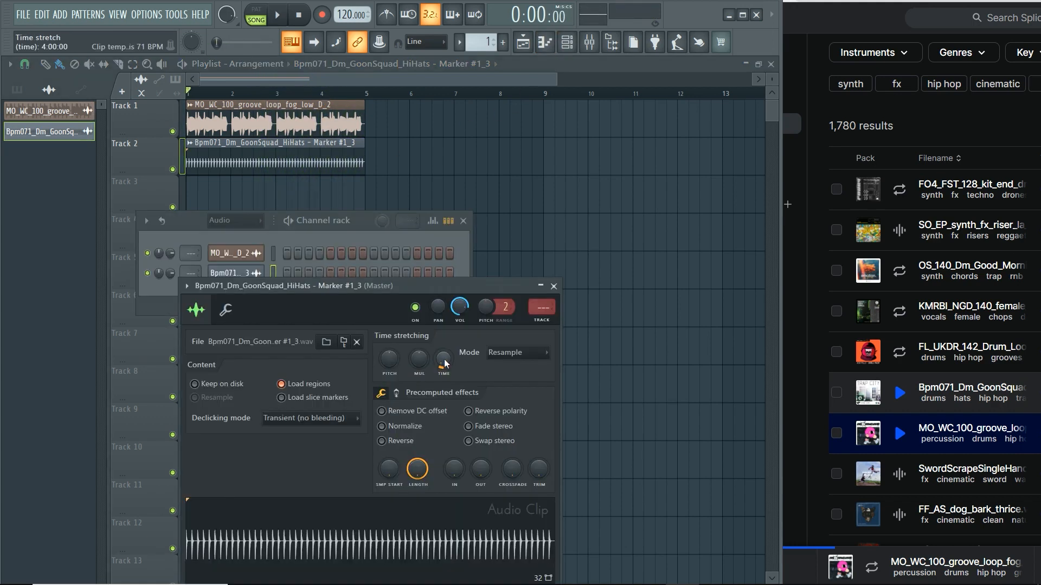
# Run tempo autodetection on the hi-hat clip's stretch time again, choosing the 50 to 100 BPM range.
pyautogui.rightClick(445, 361)
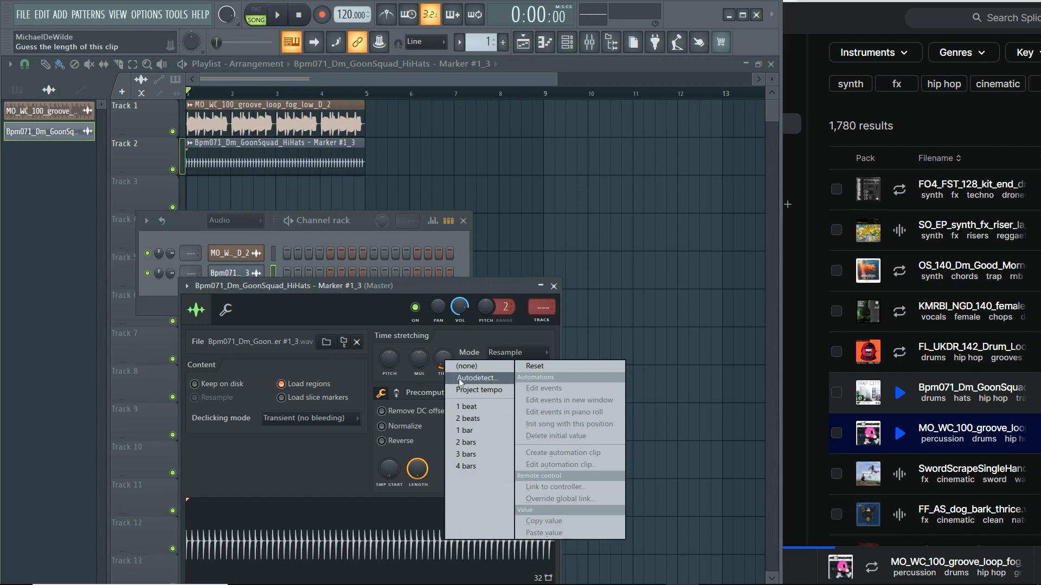
pyautogui.click(458, 379)
pyautogui.click(530, 327)
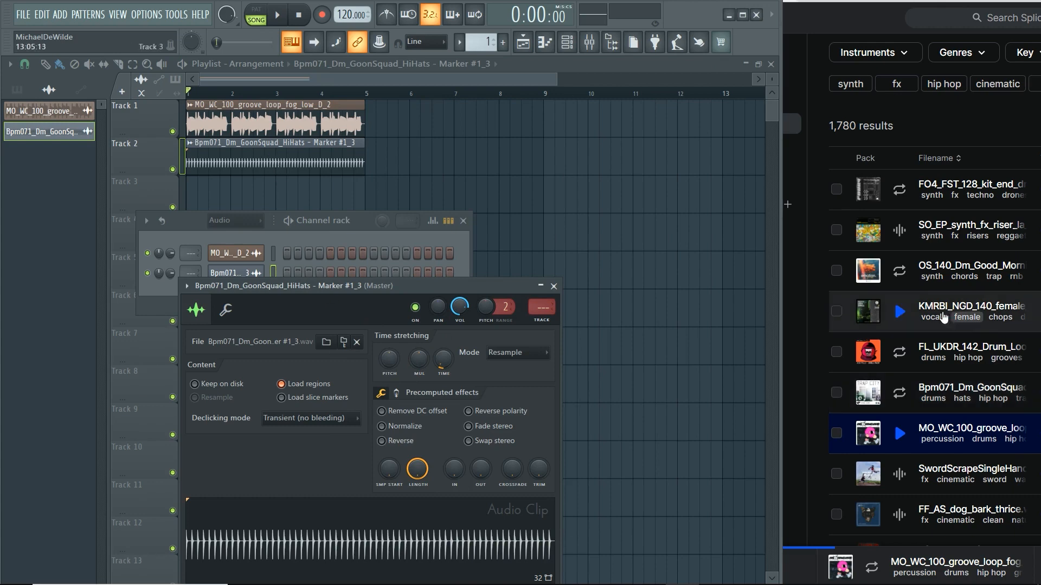
# Load the FL_UKDR_142_Drum_Loop_Shadows_Full_Bass_Dm sample from Splice into Edison on the master track.
pyautogui.click(566, 42)
pyautogui.click(588, 43)
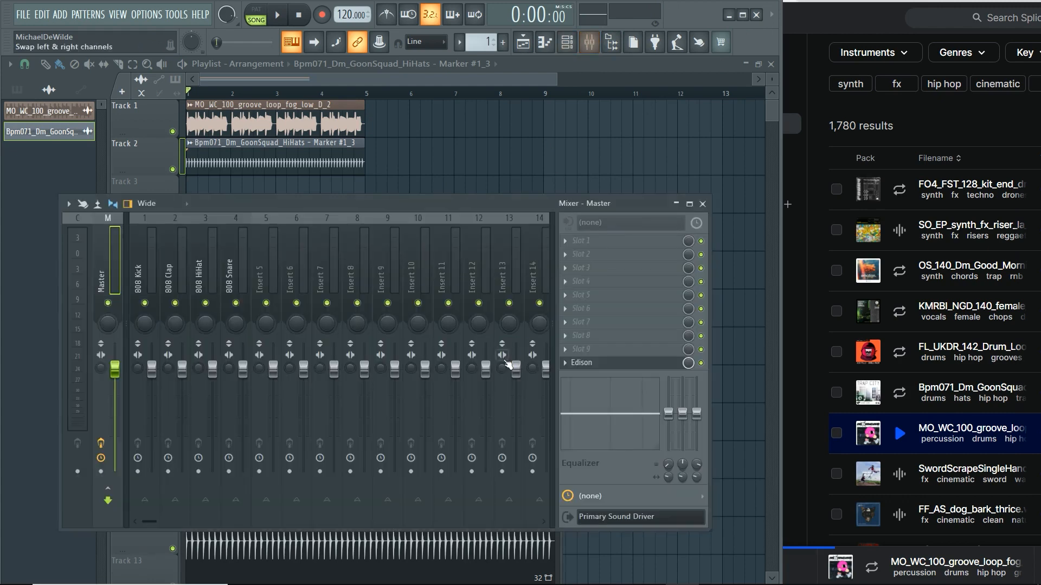
pyautogui.click(582, 362)
pyautogui.moveTo(948, 405); pyautogui.dragTo(611, 362)
pyautogui.moveTo(438, 371)
pyautogui.mouseDown()
pyautogui.moveTo(945, 374)
pyautogui.moveTo(441, 356)
pyautogui.mouseUp()
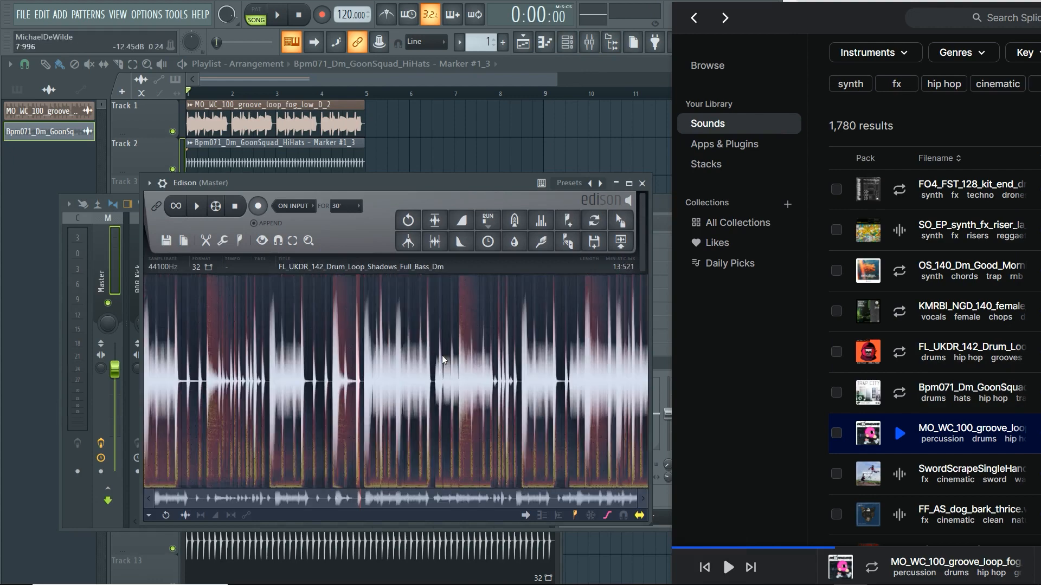
# Set the drum loop's tempo to 142 BPM in its sample properties and place it as an audio clip on Track 3 at bar 5.
pyautogui.click(353, 268)
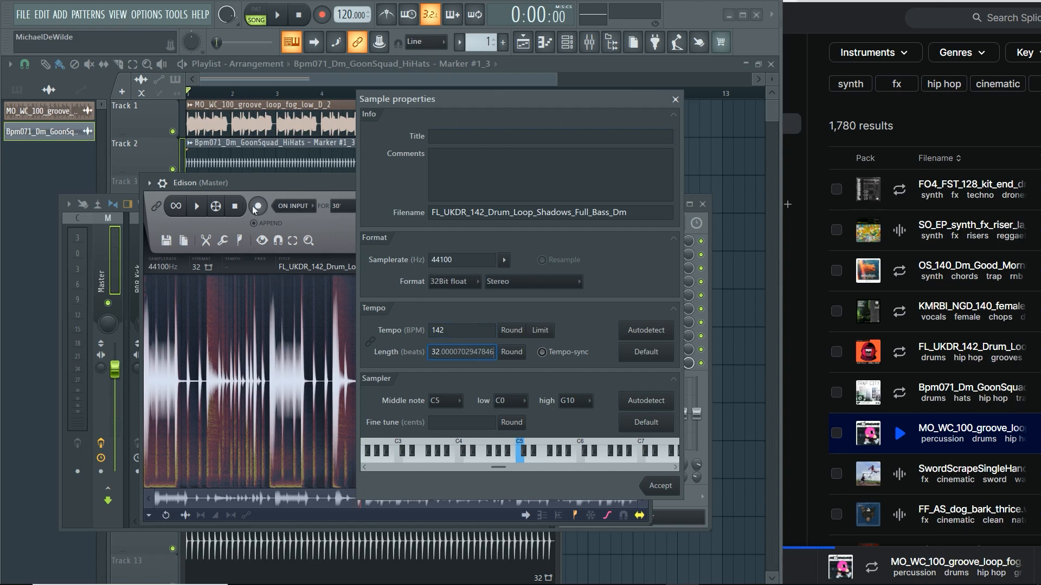
pyautogui.click(661, 486)
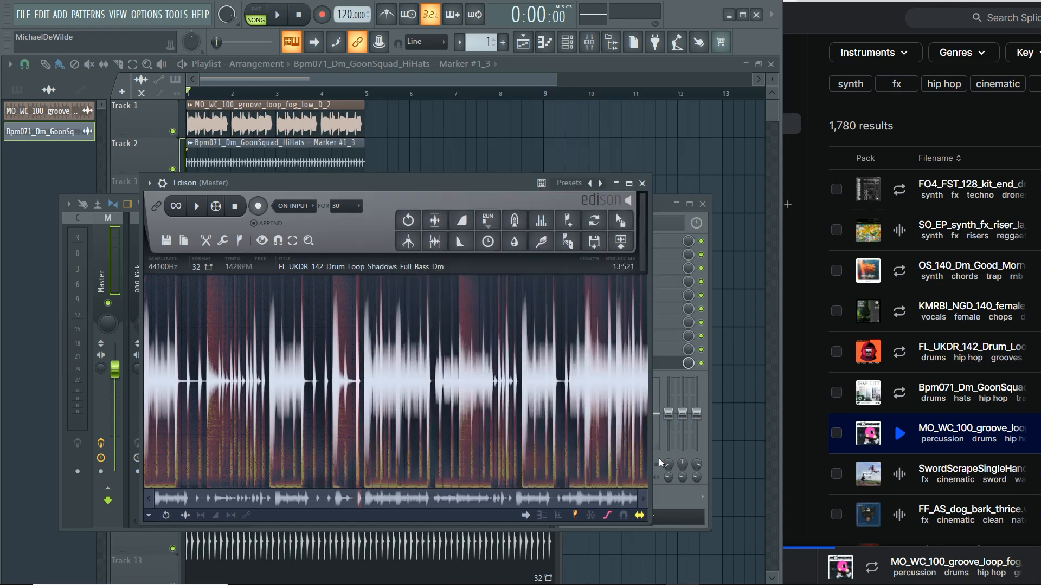
pyautogui.moveTo(599, 234); pyautogui.dragTo(366, 190)
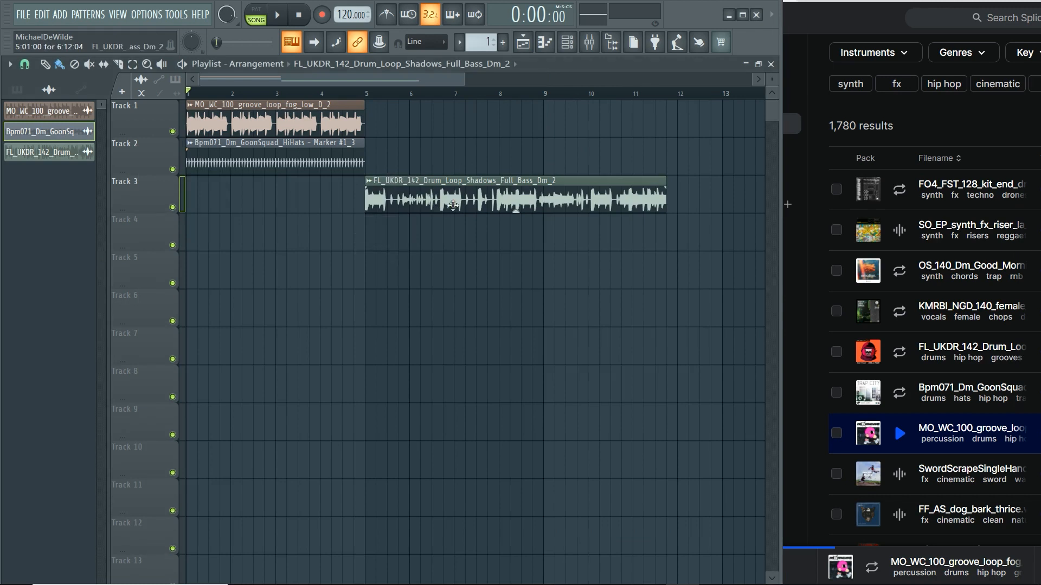
# Time-stretch the drum loop clip through tempo autodetection with its embedded 142 BPM tempo, and close its channel settings.
pyautogui.click(567, 43)
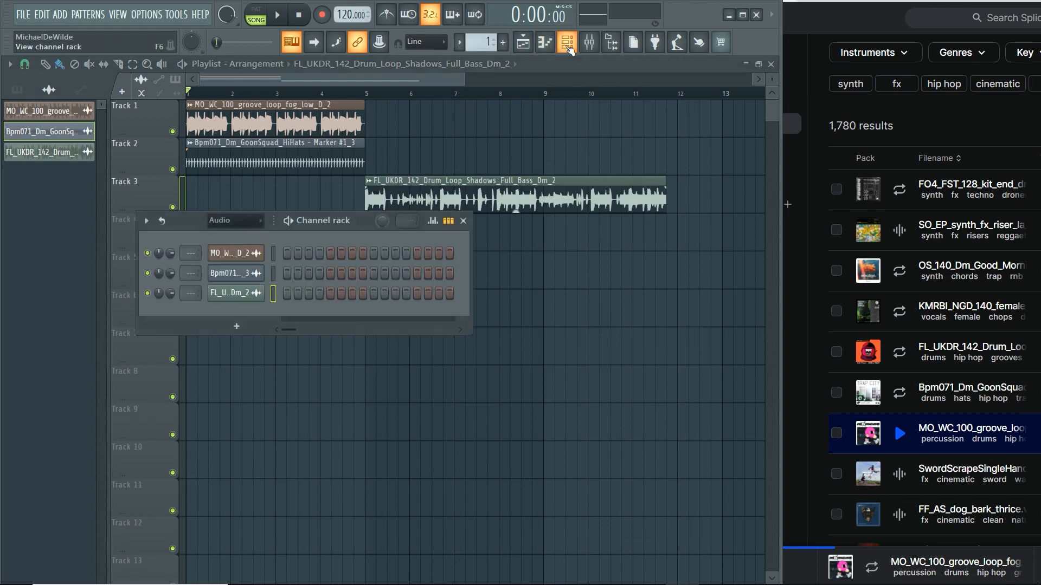
pyautogui.rightClick(234, 294)
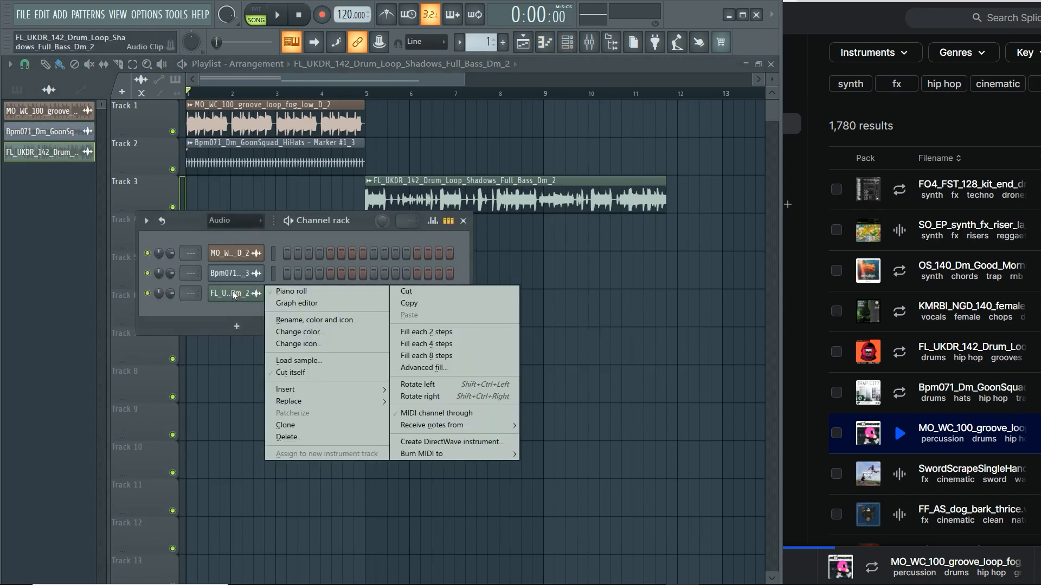
pyautogui.click(236, 298)
pyautogui.click(237, 297)
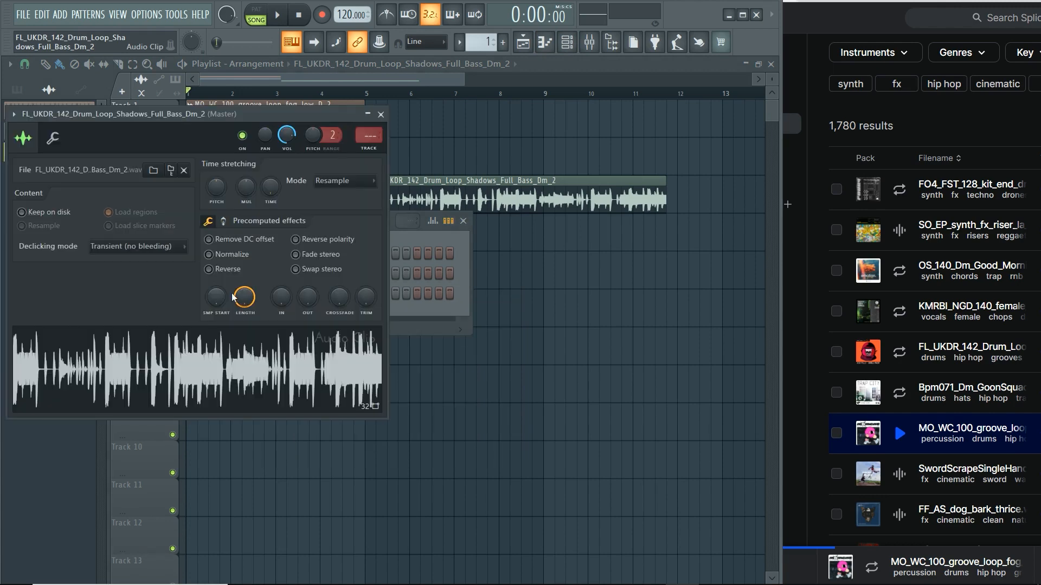
pyautogui.rightClick(270, 187)
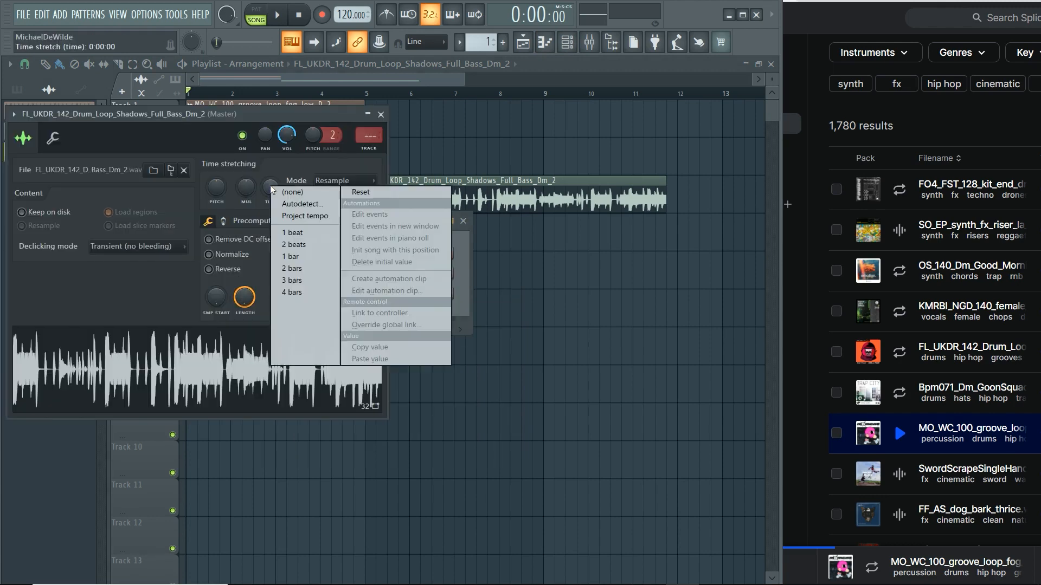
pyautogui.click(298, 204)
pyautogui.click(521, 305)
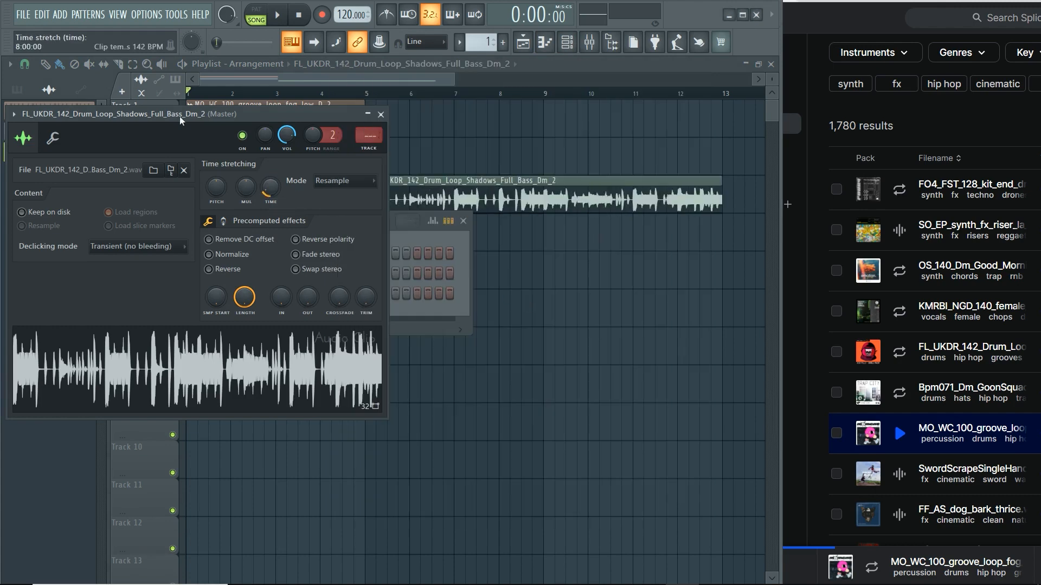
pyautogui.moveTo(164, 117); pyautogui.dragTo(294, 147)
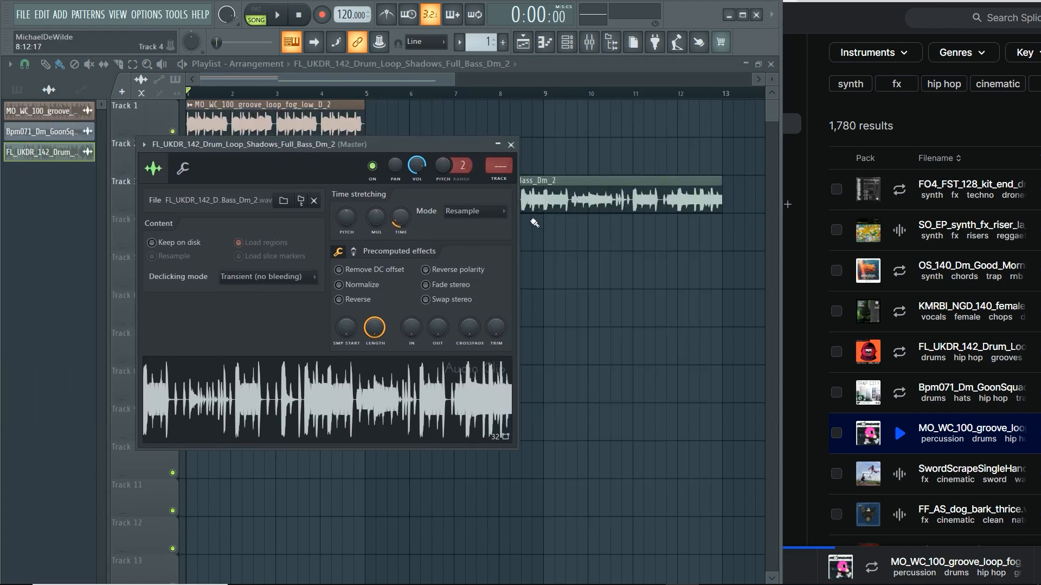
pyautogui.click(510, 145)
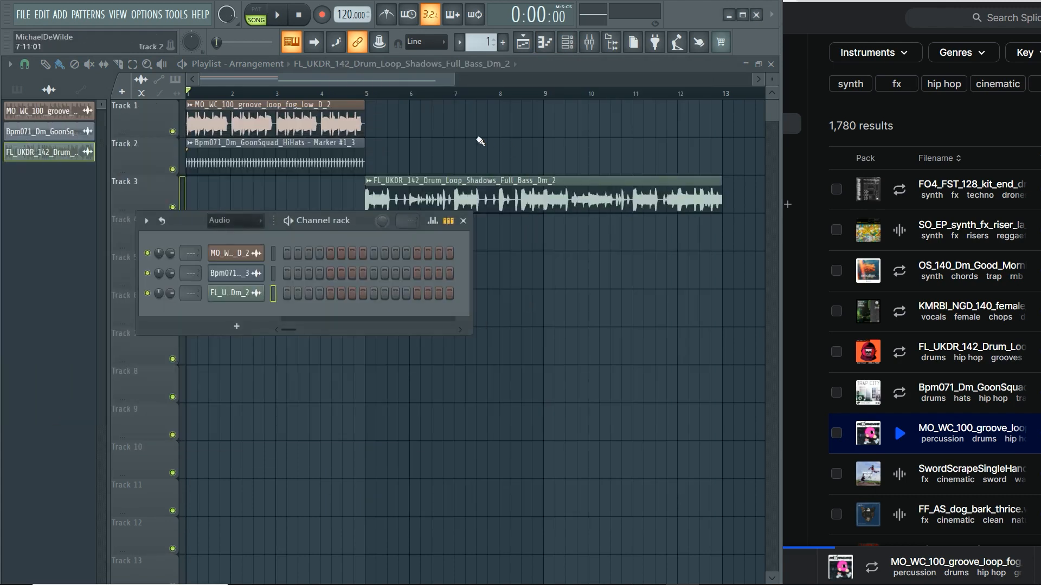
# Play the arrangement from bar 5 to listen to the stretched drum loop, and stop playback.
pyautogui.click(374, 96)
pyautogui.press('space')
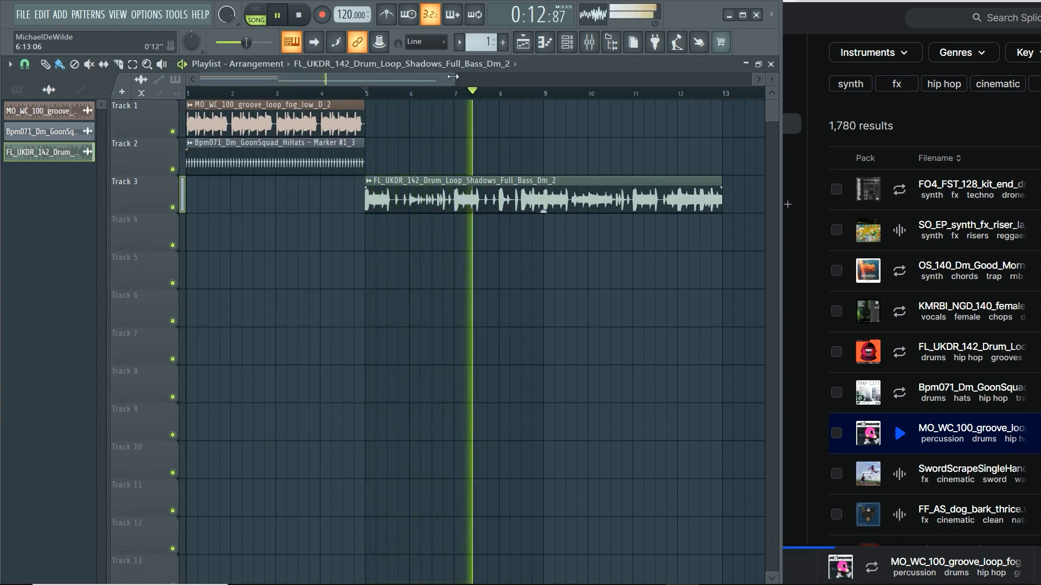
pyautogui.press('space')
# Load the KMRBI_NGD_140_female_vocal_loop_chopped_icey_Dm sample from Splice into Edison on the master track.
pyautogui.moveTo(453, 76); pyautogui.dragTo(514, 79)
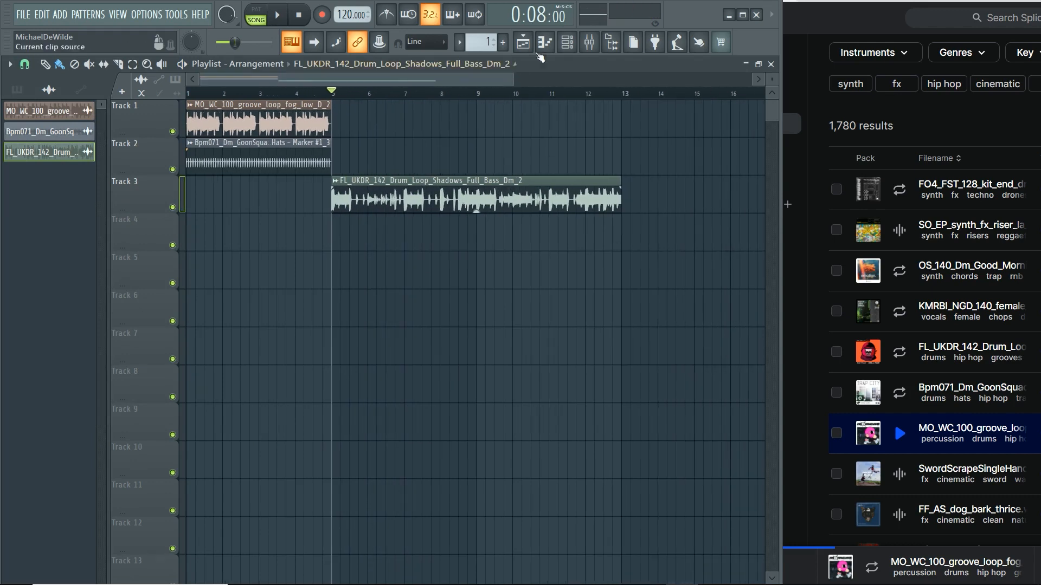
pyautogui.click(605, 47)
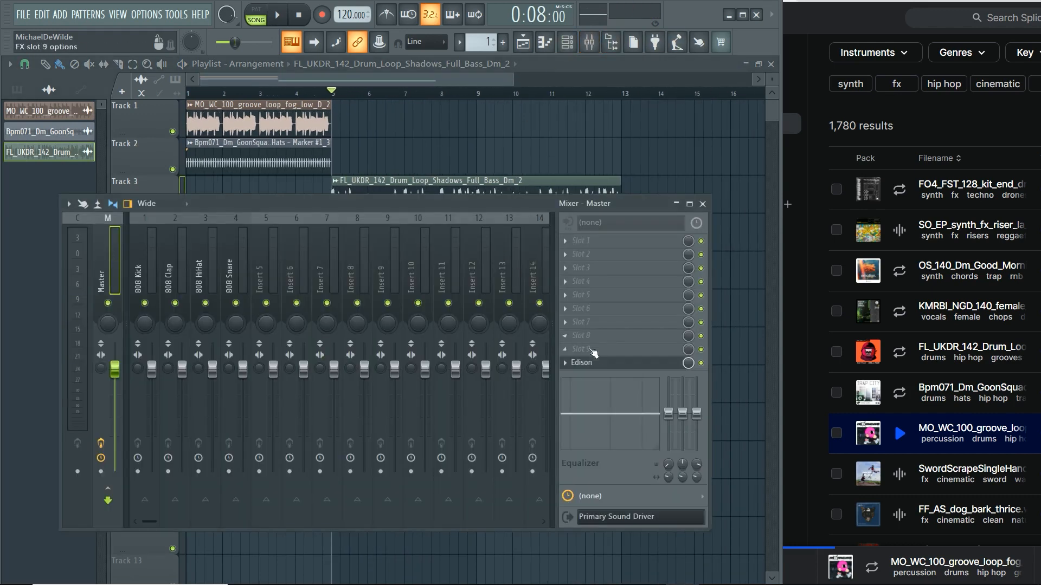
pyautogui.click(602, 368)
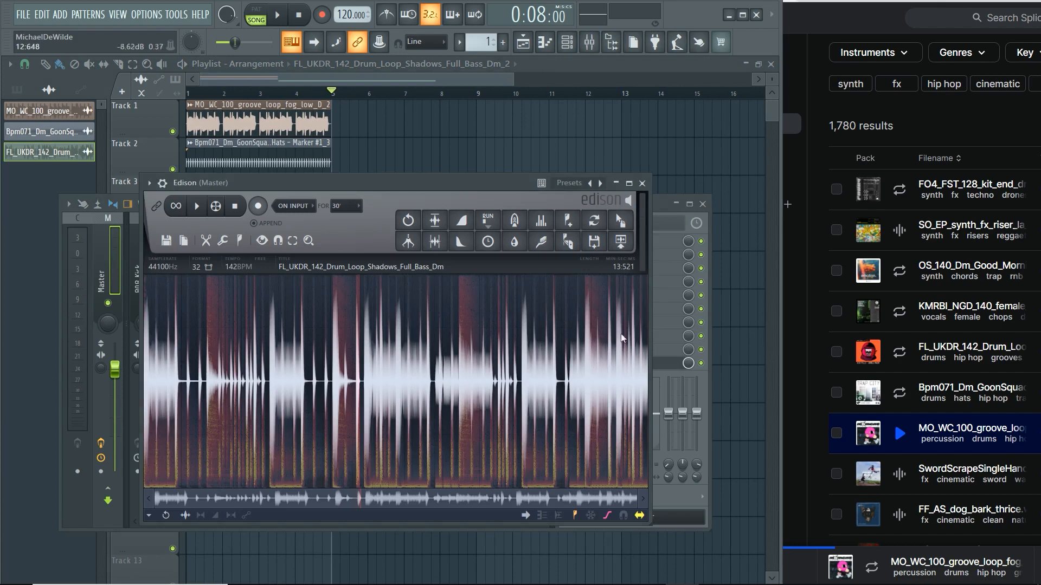
pyautogui.click(914, 366)
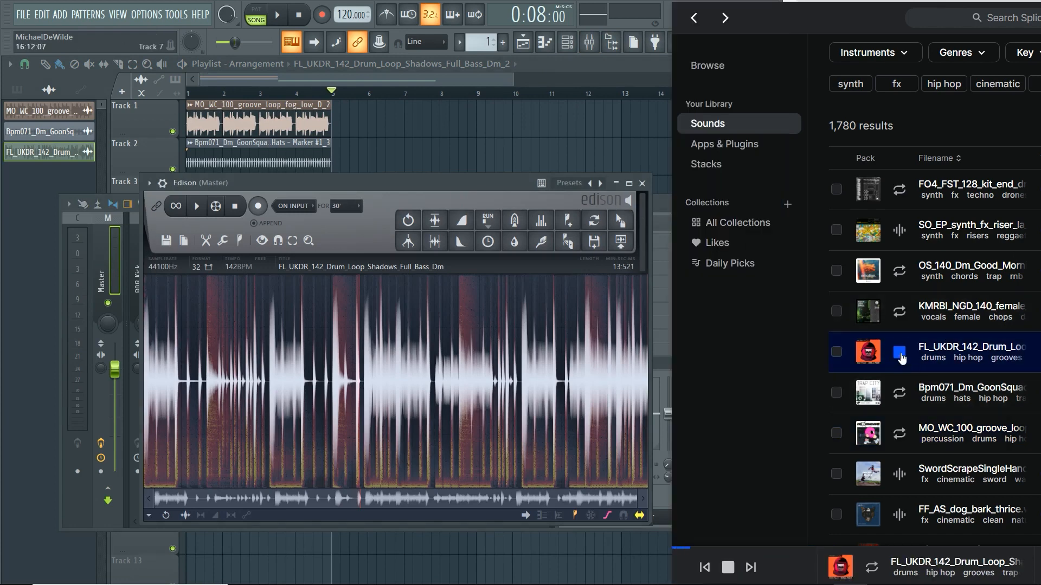
pyautogui.click(910, 320)
pyautogui.moveTo(958, 308); pyautogui.dragTo(460, 360)
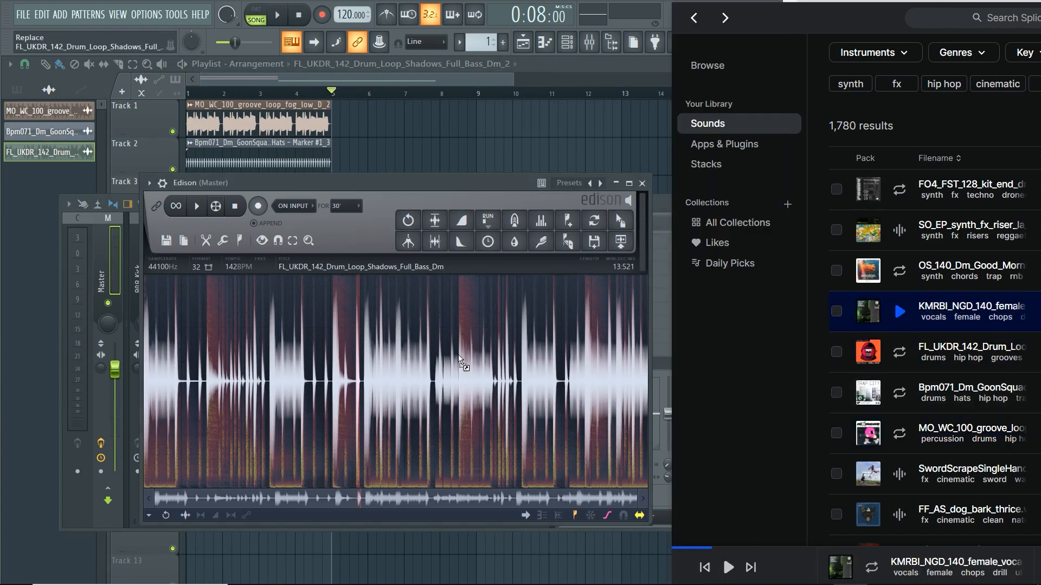
pyautogui.moveTo(394, 382); pyautogui.dragTo(379, 343)
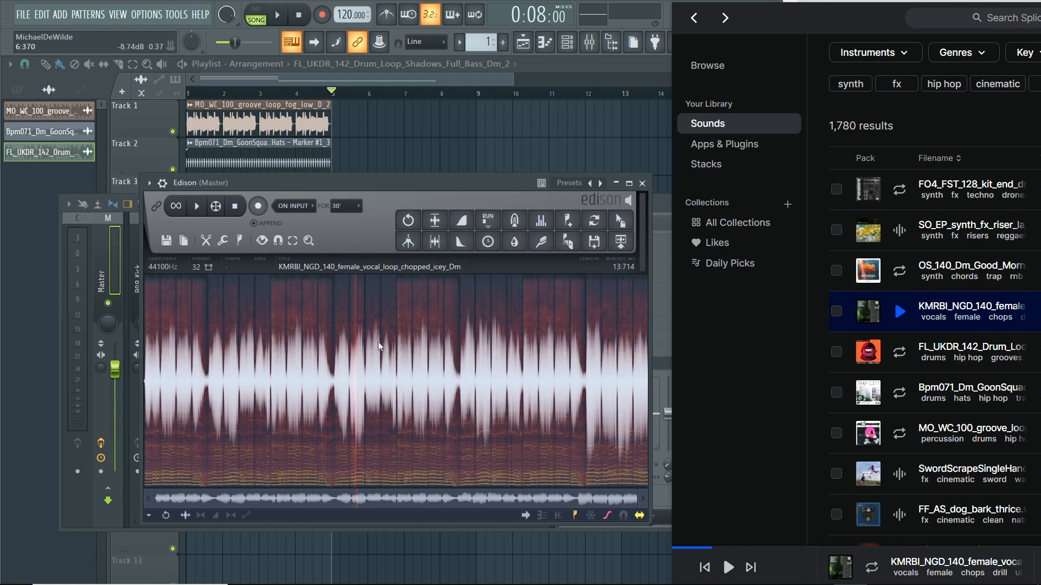
# Set the vocal loop's tempo to 140 BPM and length to 32 beats, and place it as an audio clip on Track 2 at bar 5.
pyautogui.click(358, 267)
pyautogui.click(458, 330)
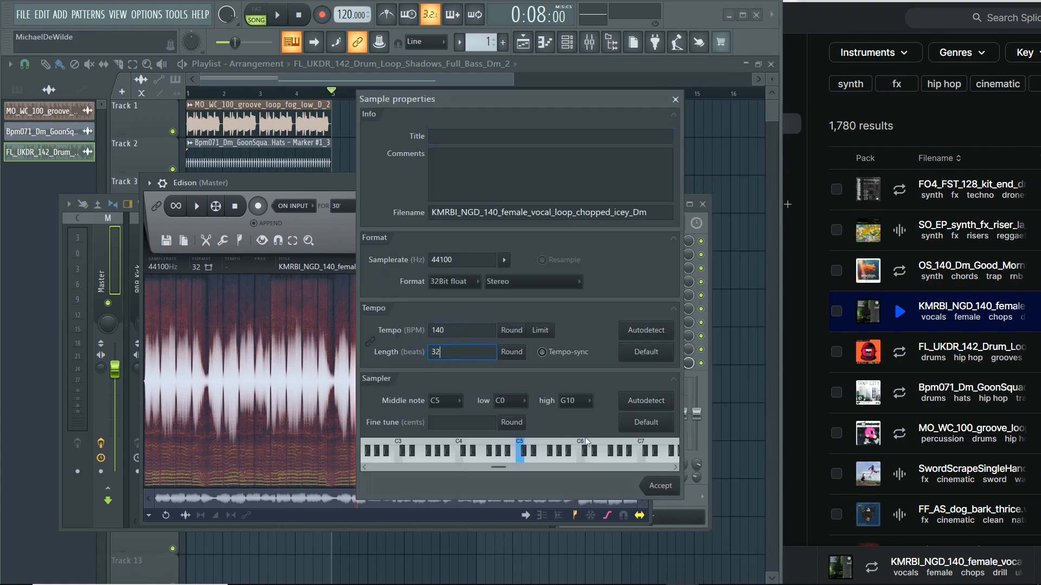
pyautogui.click(660, 486)
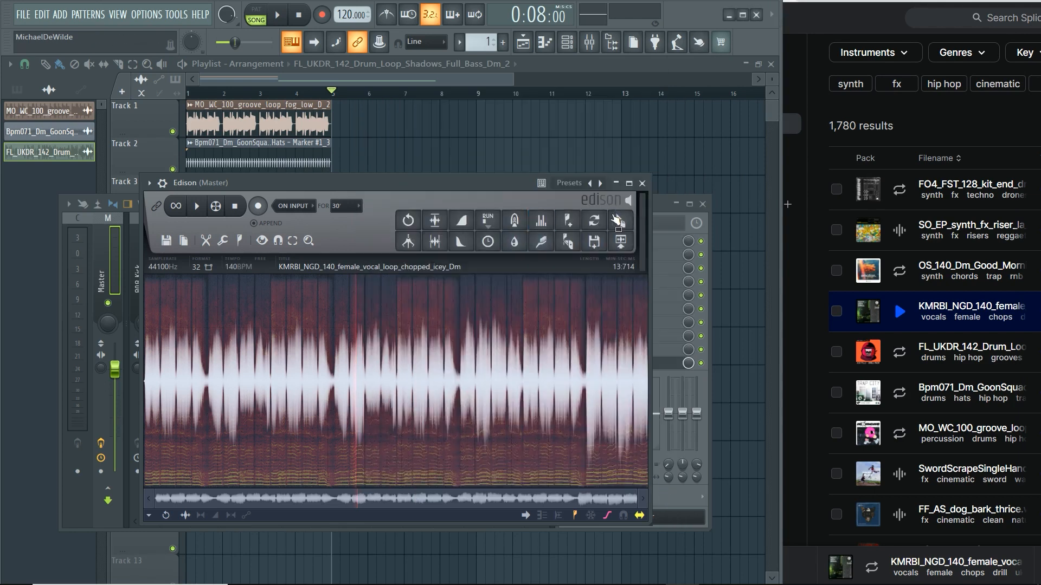
pyautogui.moveTo(618, 220); pyautogui.dragTo(396, 165)
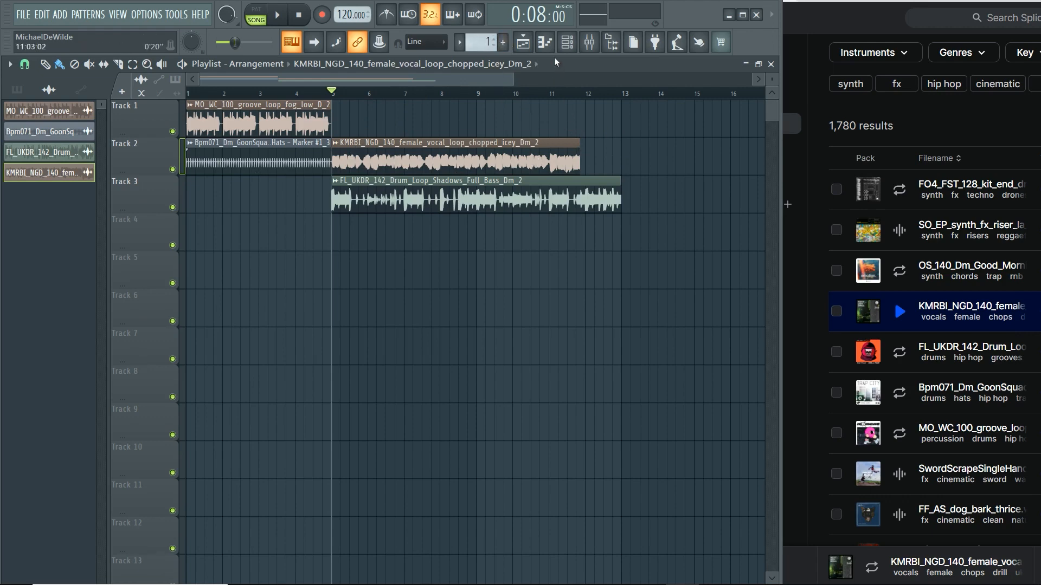
# Open the vocal loop's channel settings and time-stretch the clip through tempo autodetection, keeping the embedded tempo.
pyautogui.click(567, 42)
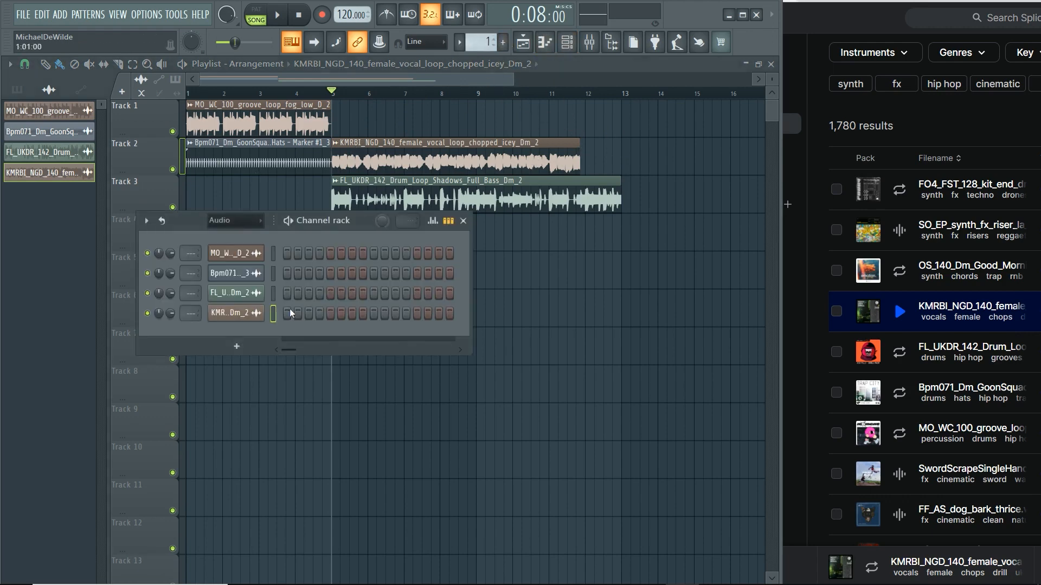
pyautogui.click(240, 320)
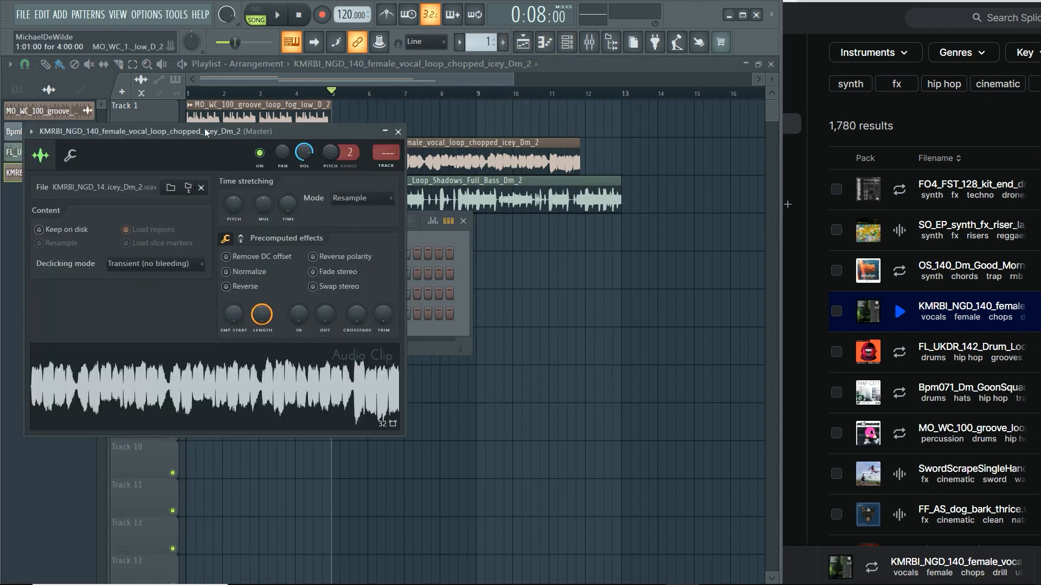
pyautogui.moveTo(204, 130); pyautogui.dragTo(302, 193)
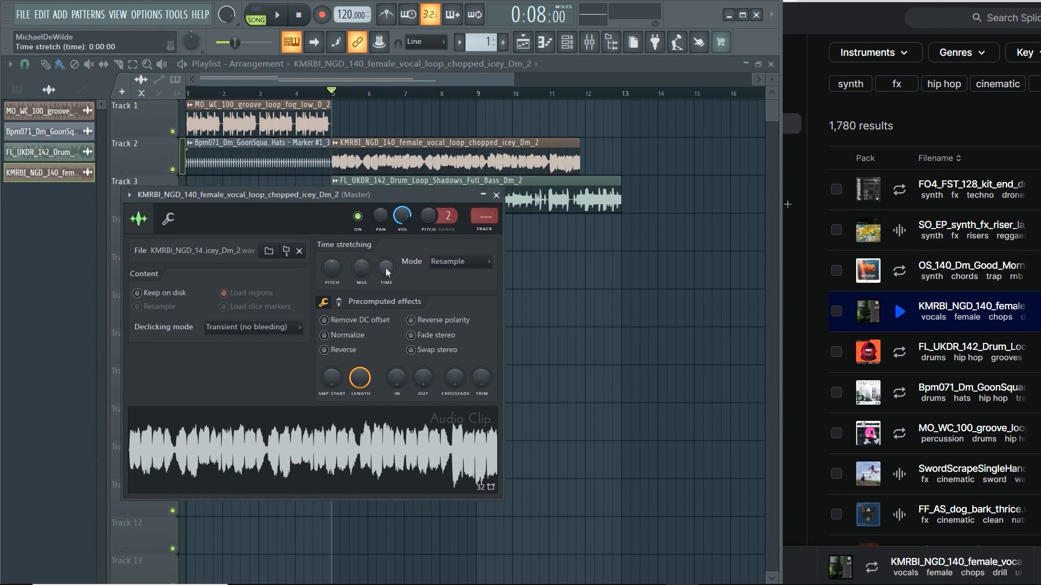
pyautogui.rightClick(386, 268)
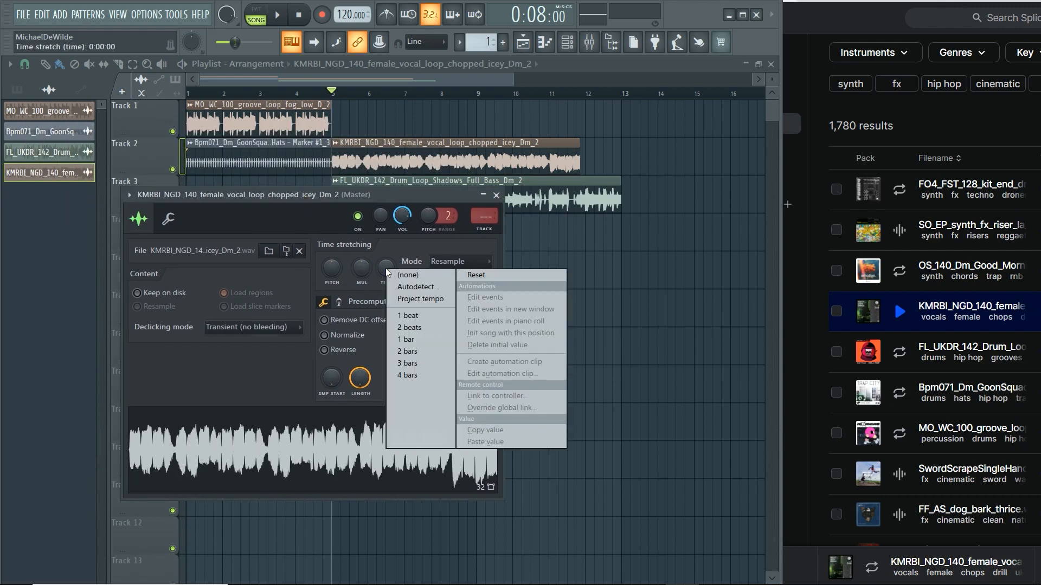
pyautogui.click(408, 286)
pyautogui.click(503, 303)
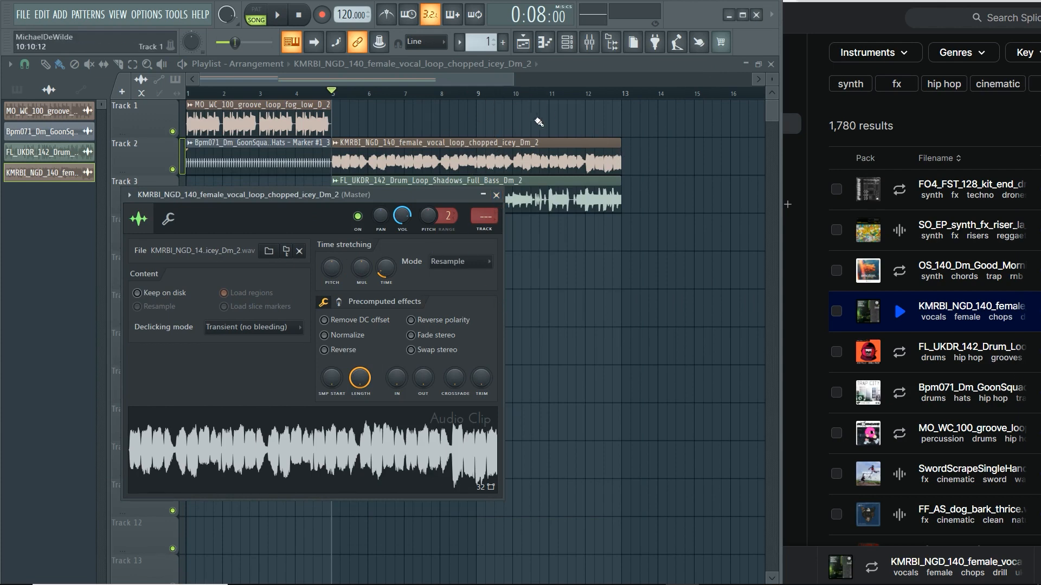
# Play the arrangement from bar 5 to listen to the stretched vocal loop, stop playback, and close its channel settings.
pyautogui.press('space')
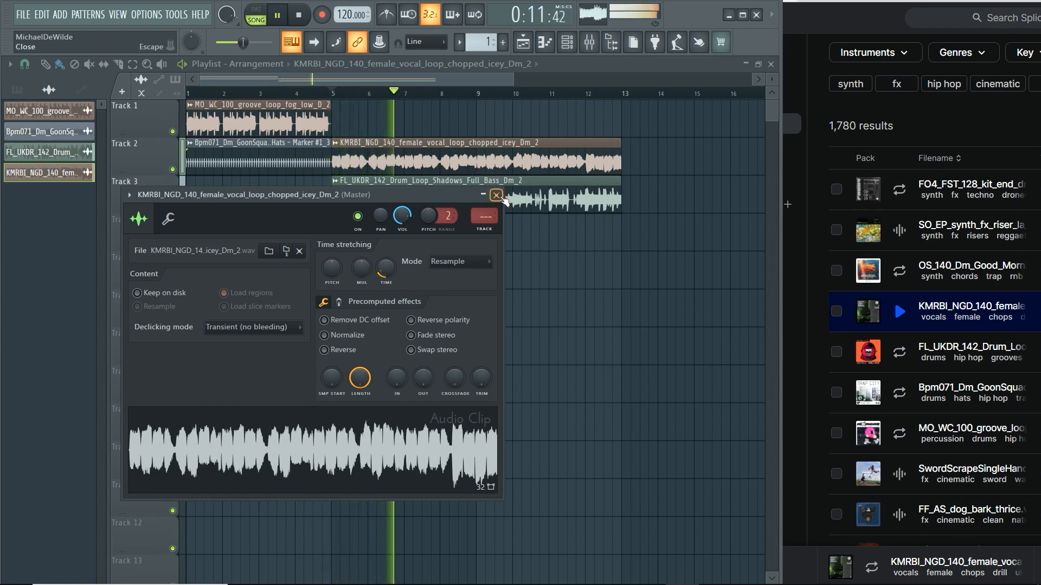
pyautogui.press('space')
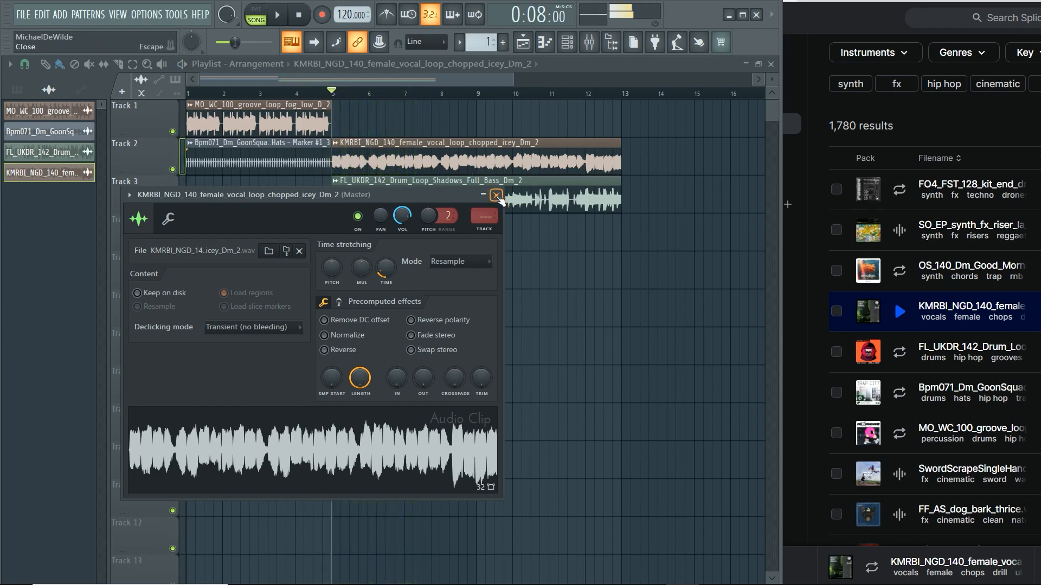
pyautogui.click(497, 196)
# Load the OS_140_Dm_Good_Morning_Sine_Chords sample from Splice into Edison on the master track.
pyautogui.moveTo(946, 265); pyautogui.dragTo(623, 85)
pyautogui.click(567, 42)
pyautogui.click(589, 42)
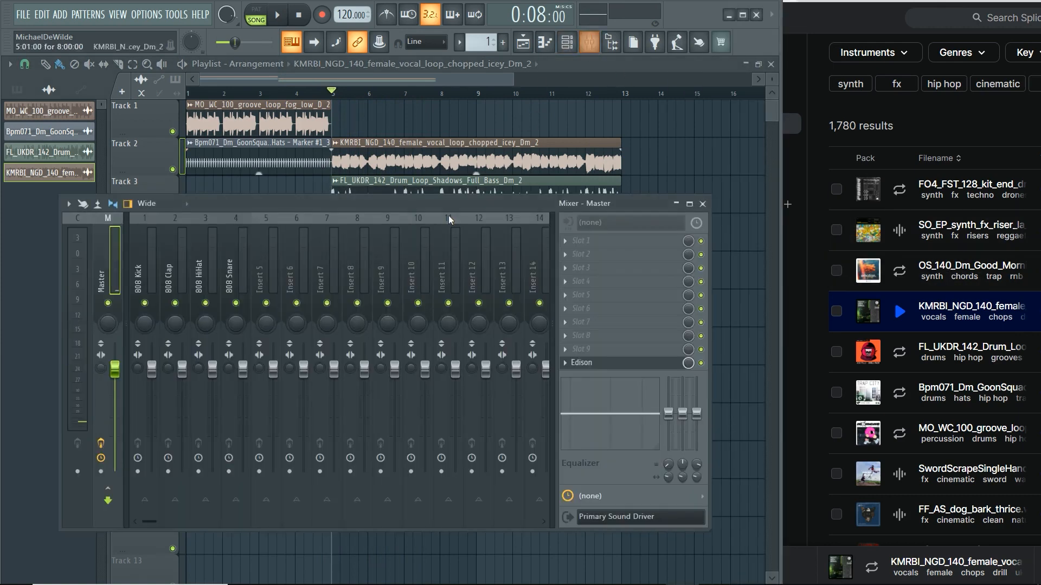
pyautogui.click(581, 363)
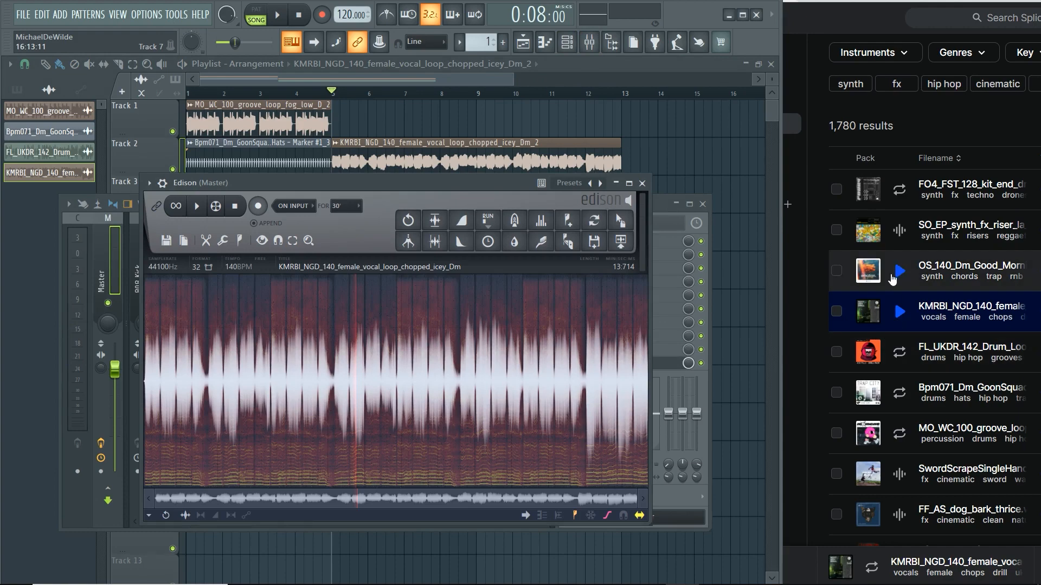
pyautogui.click(902, 315)
pyautogui.click(900, 271)
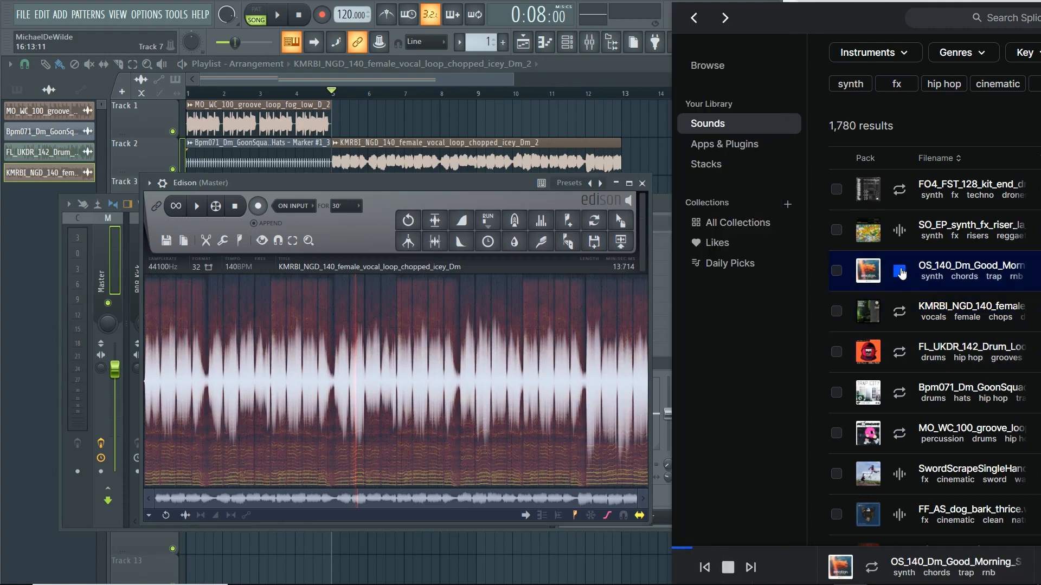
pyautogui.moveTo(952, 266); pyautogui.dragTo(372, 306)
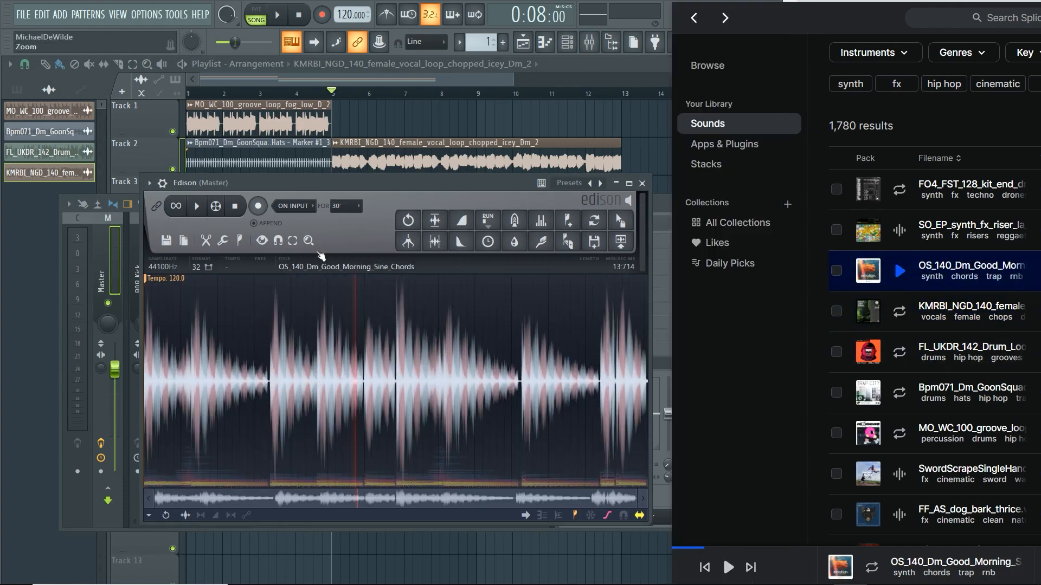
# Set the chord loop's tempo to 140 BPM in its sample properties and place it as an audio clip on Track 4 at bar 5.
pyautogui.click(335, 266)
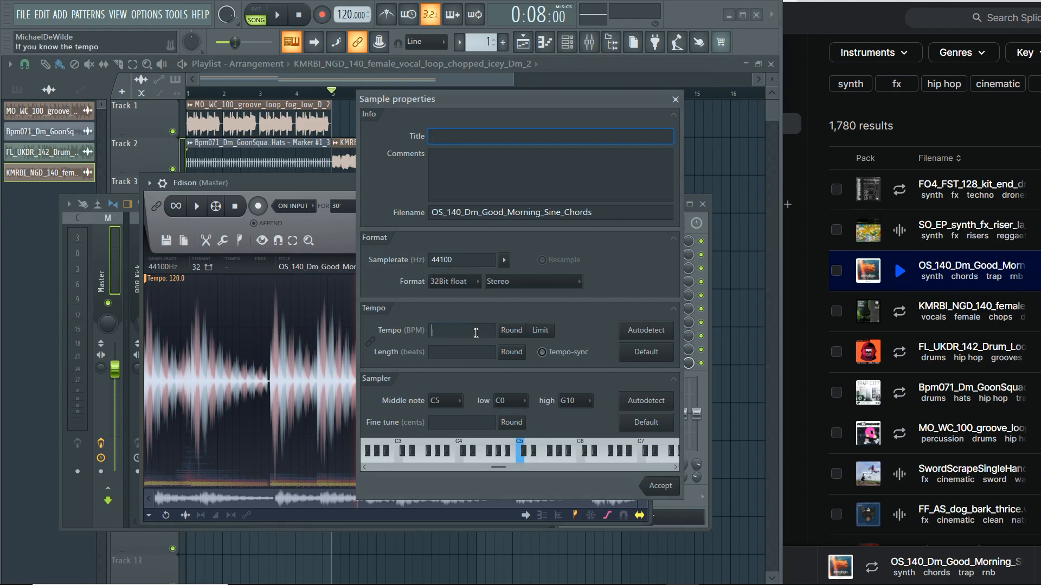
pyautogui.click(475, 331)
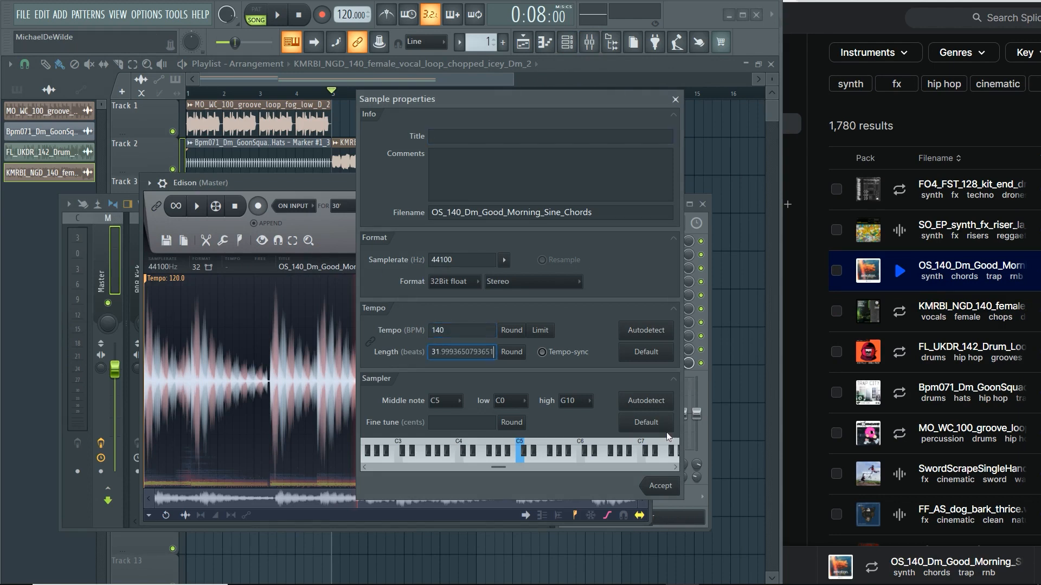
pyautogui.click(660, 485)
pyautogui.moveTo(619, 220); pyautogui.dragTo(364, 250)
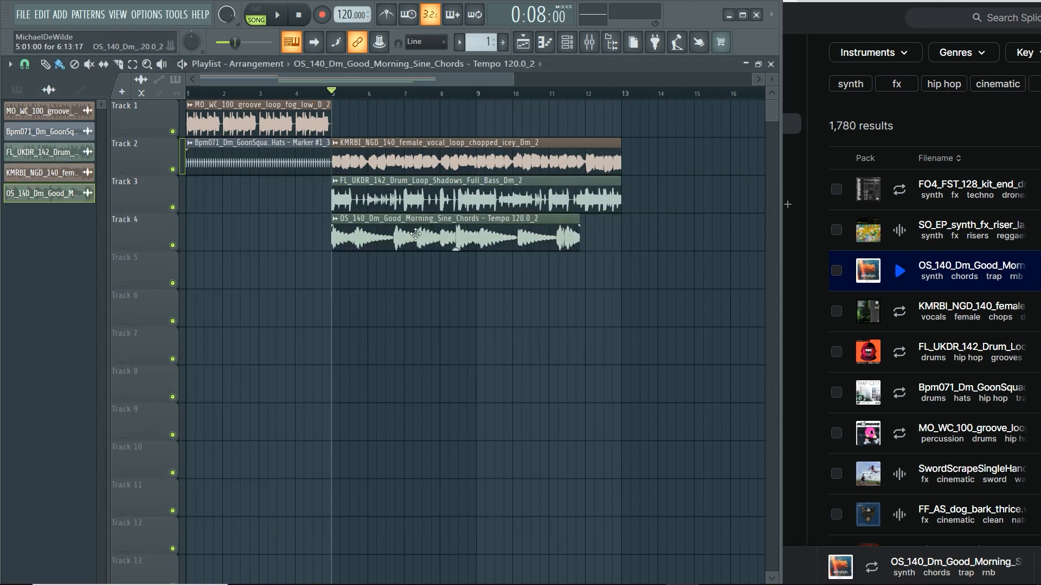
# Time-stretch the chord loop to the project tempo through tempo autodetection in its channel settings, and close the settings.
pyautogui.click(566, 42)
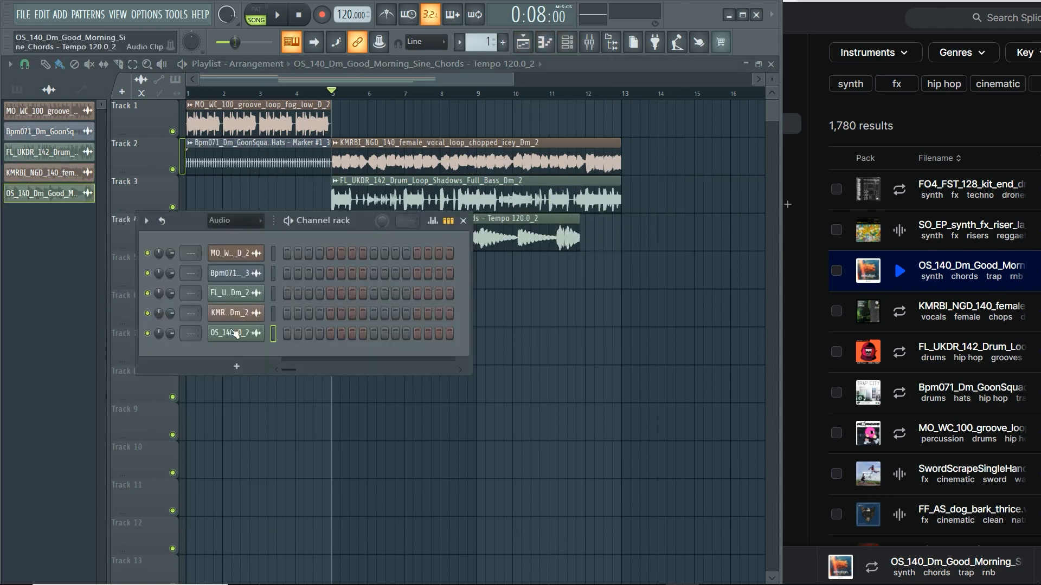
pyautogui.click(231, 332)
pyautogui.rightClick(304, 222)
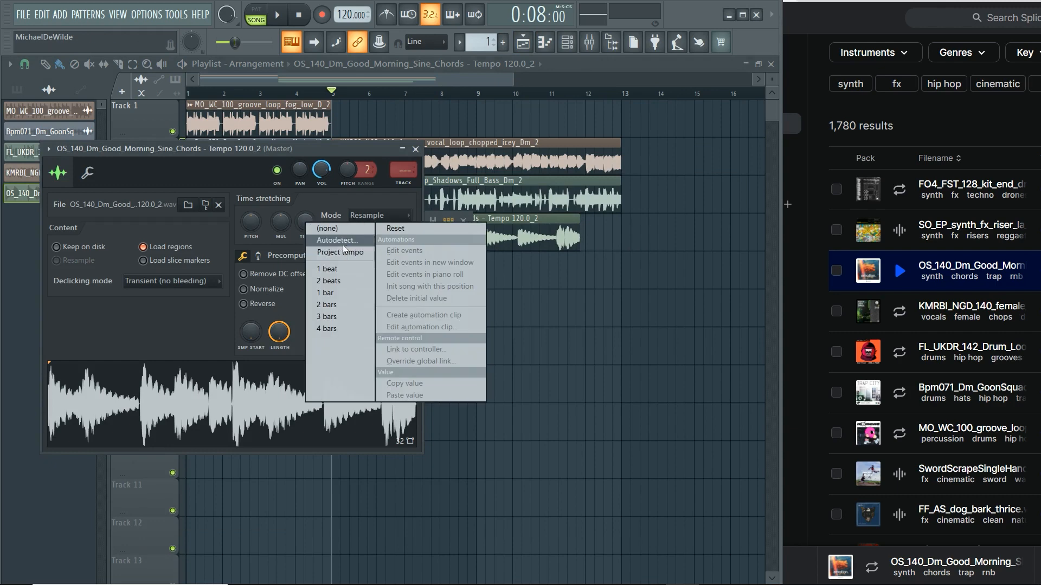
pyautogui.click(342, 240)
pyautogui.click(511, 297)
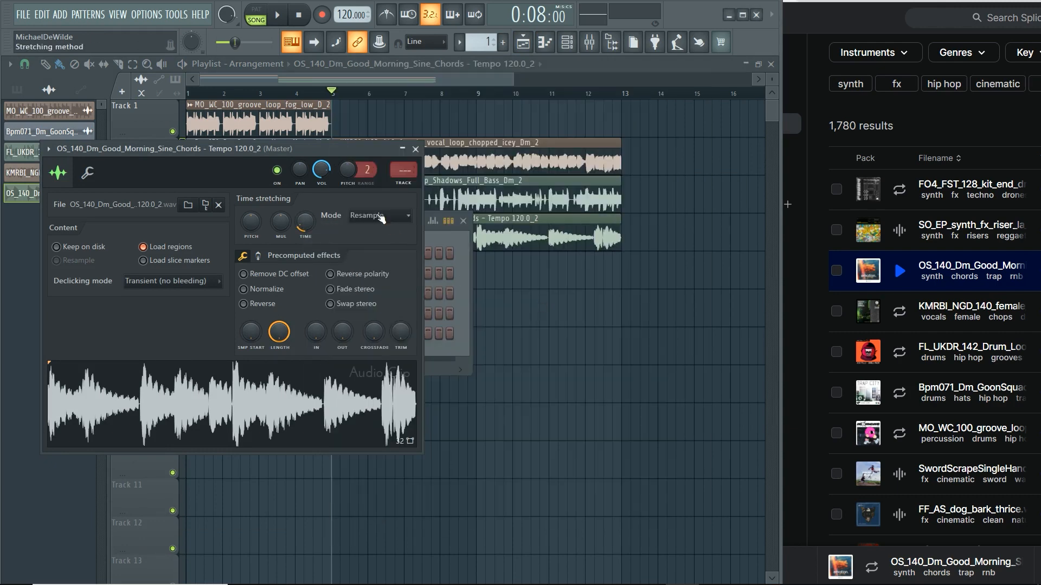
pyautogui.click(415, 149)
# Play the arrangement from bar 5 to listen to the stretched chord loop, moving the channel rack clear of the clips, and stop playback.
pyautogui.press('space')
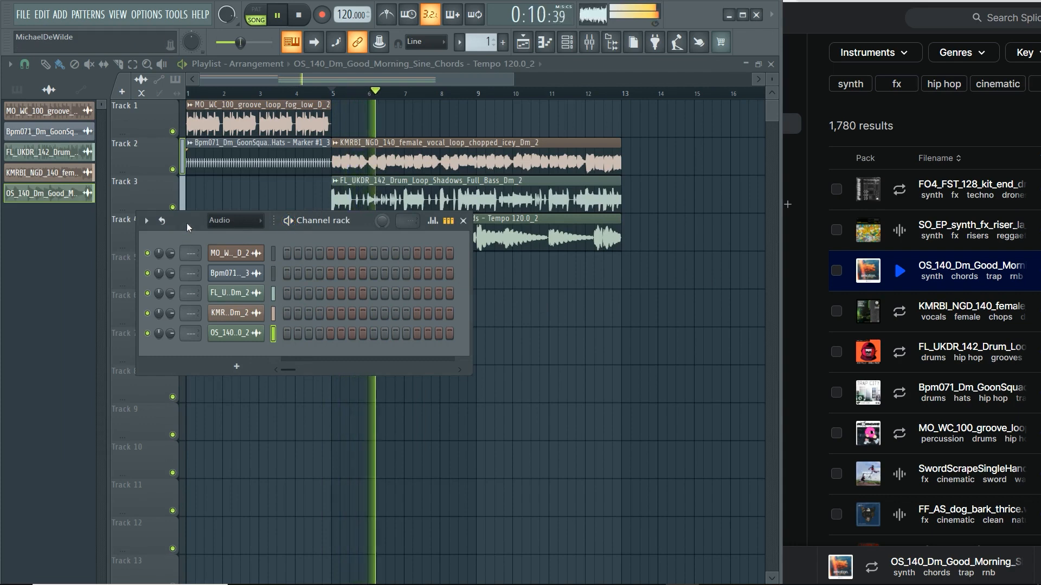
pyautogui.moveTo(187, 222); pyautogui.dragTo(288, 299)
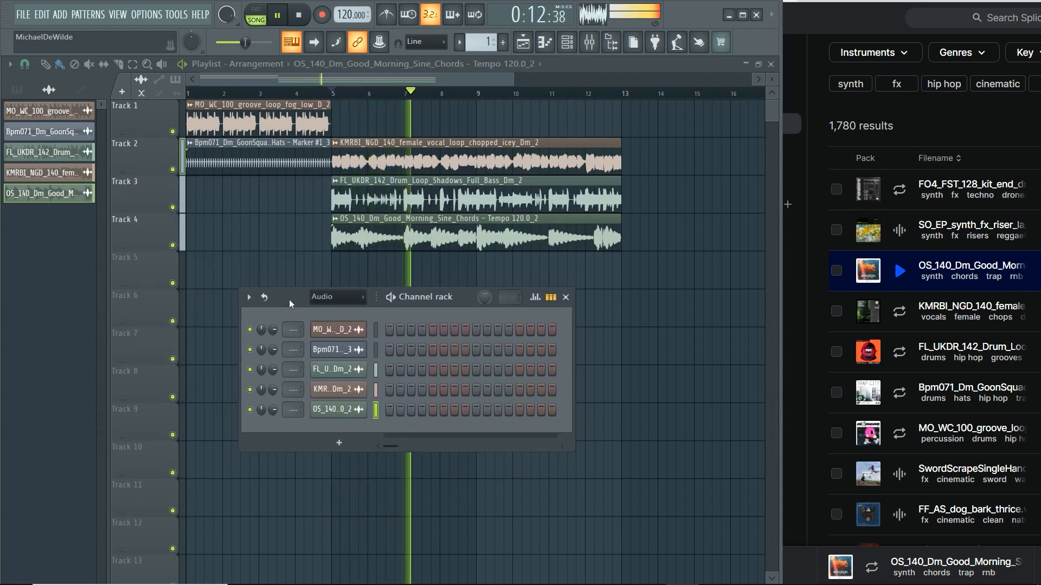
pyautogui.press('space')
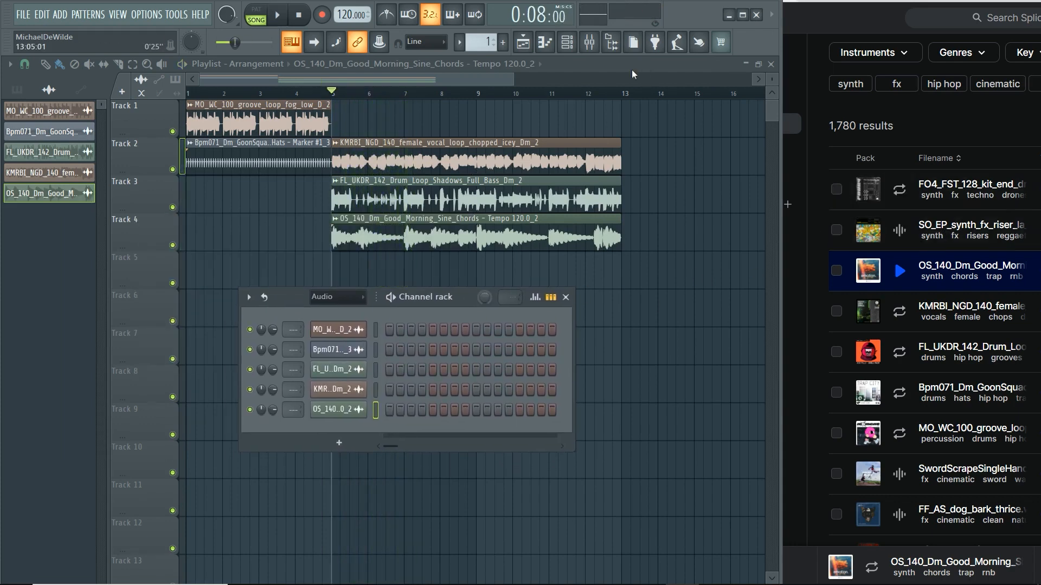
# Clear the fx filter in Splice and load the SO_EP_synth_fx_riser_la_mochila_Dmin sample into Edison on the master track.
pyautogui.click(589, 43)
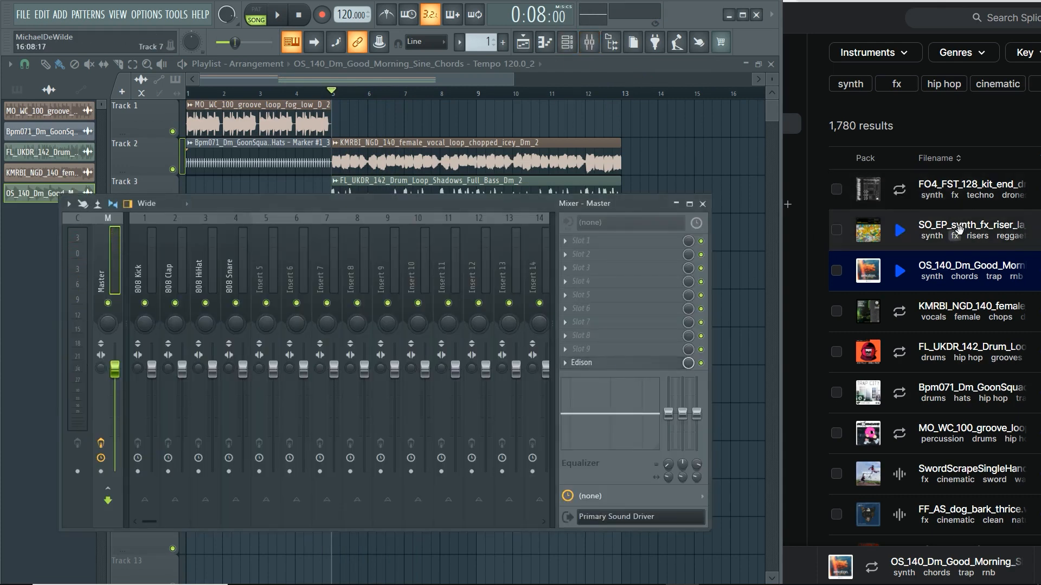
pyautogui.click(957, 233)
pyautogui.click(601, 362)
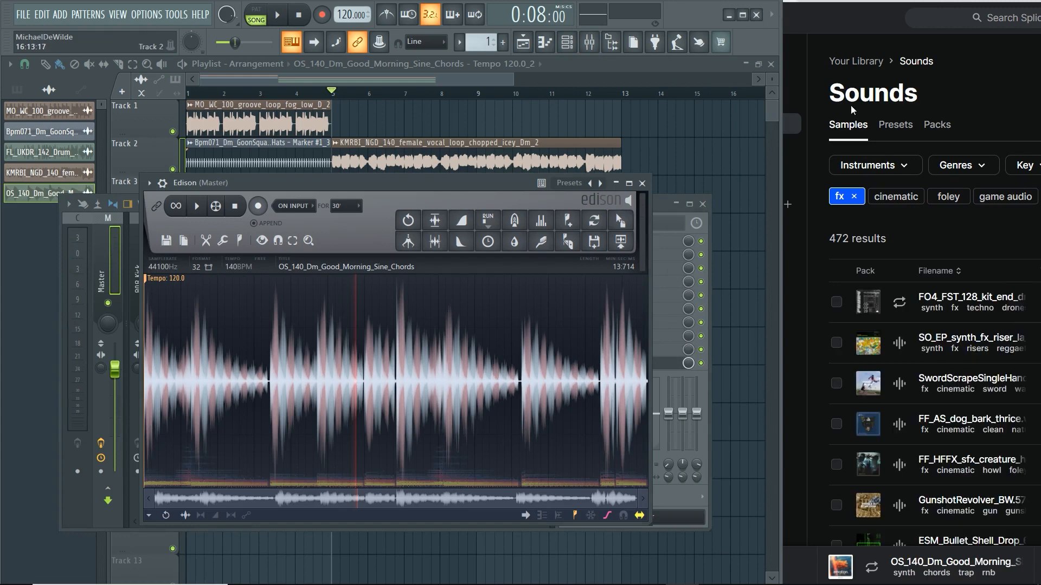
pyautogui.click(876, 37)
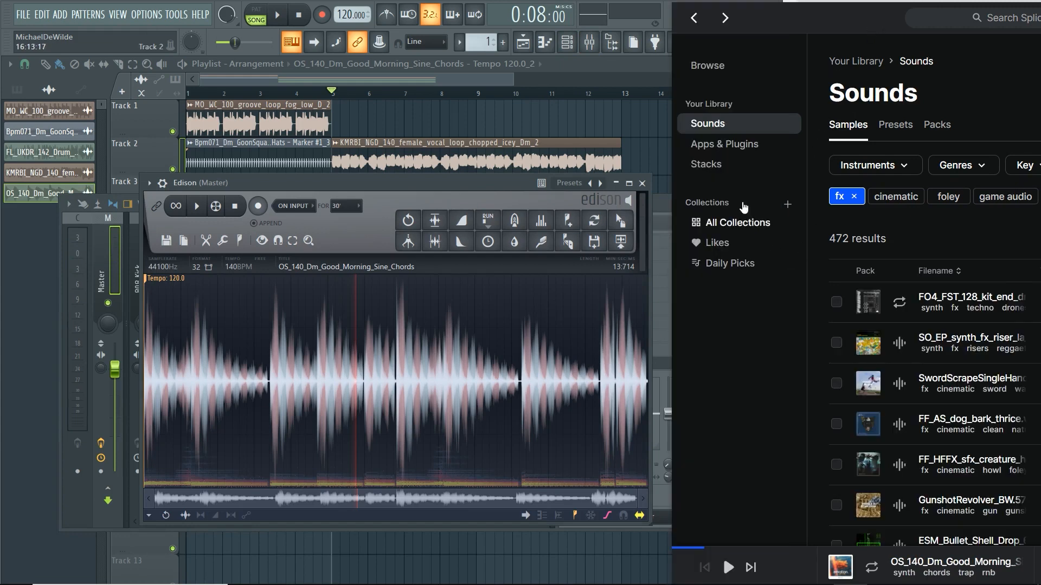
pyautogui.click(853, 196)
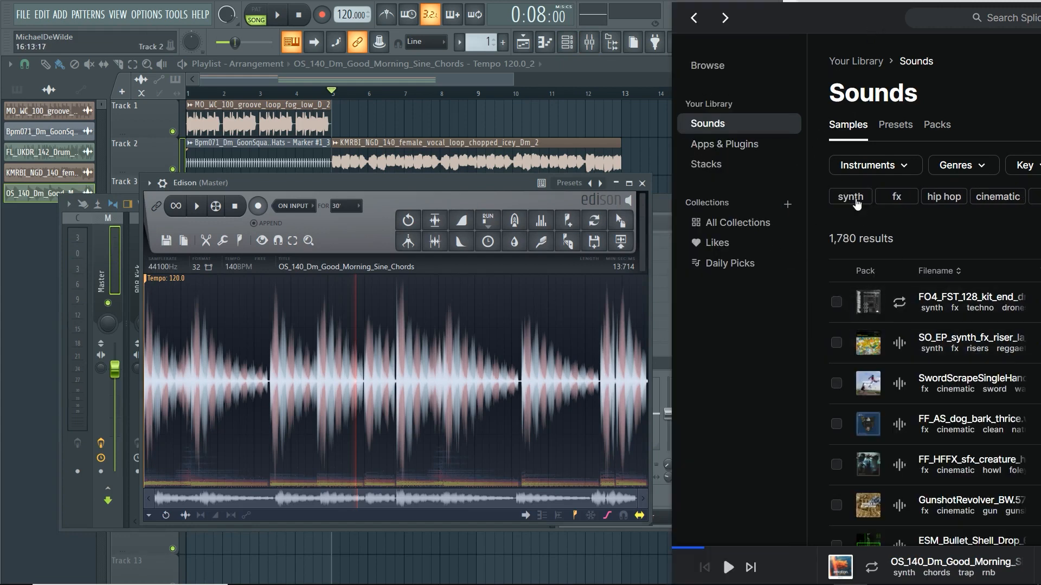
pyautogui.moveTo(944, 352); pyautogui.dragTo(359, 374)
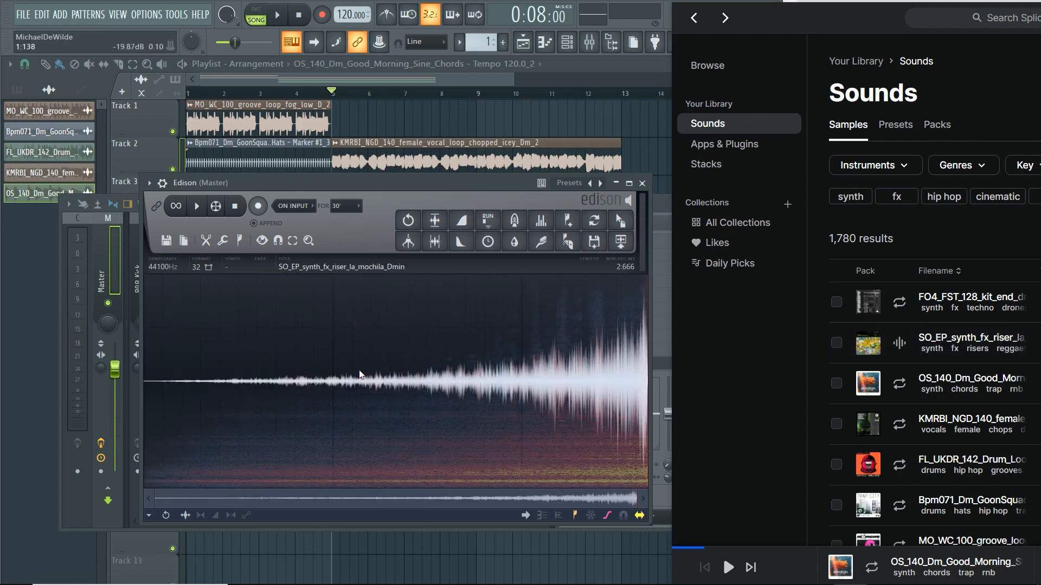
# Check the riser's sample properties for tempo information, and close the properties, Edison and the mixer.
pyautogui.click(357, 268)
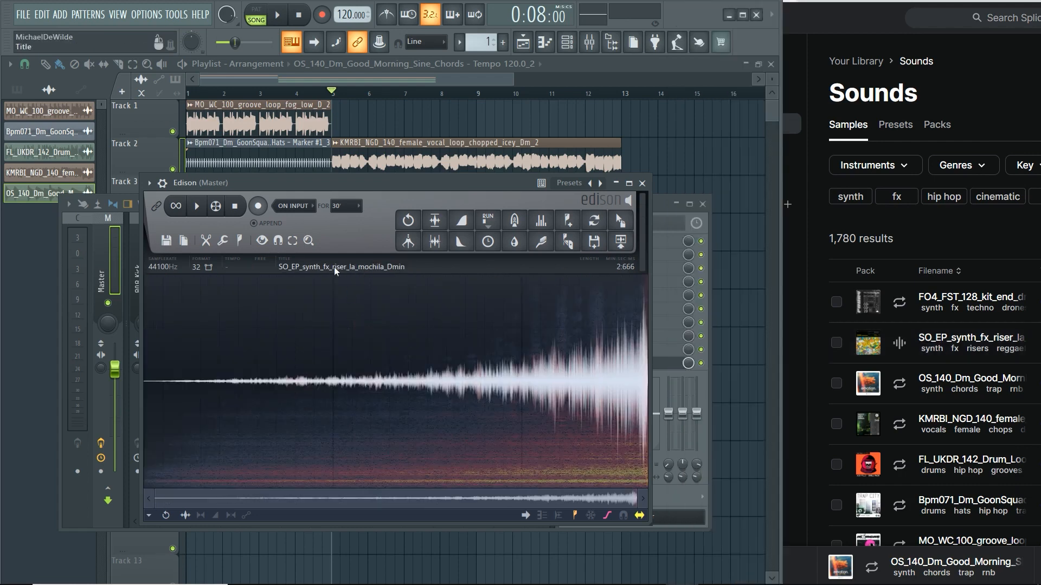
pyautogui.click(334, 267)
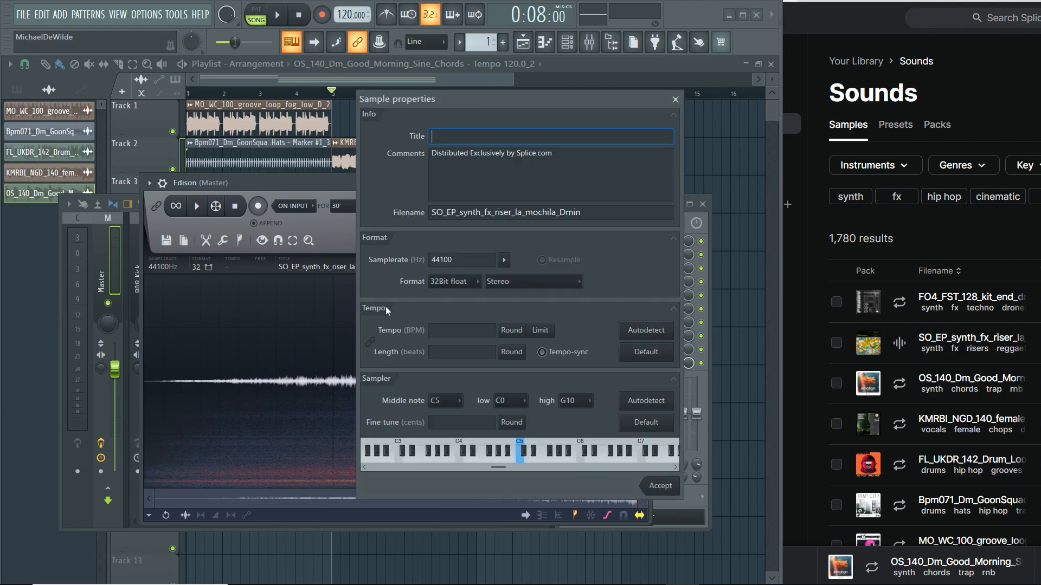
pyautogui.click(675, 100)
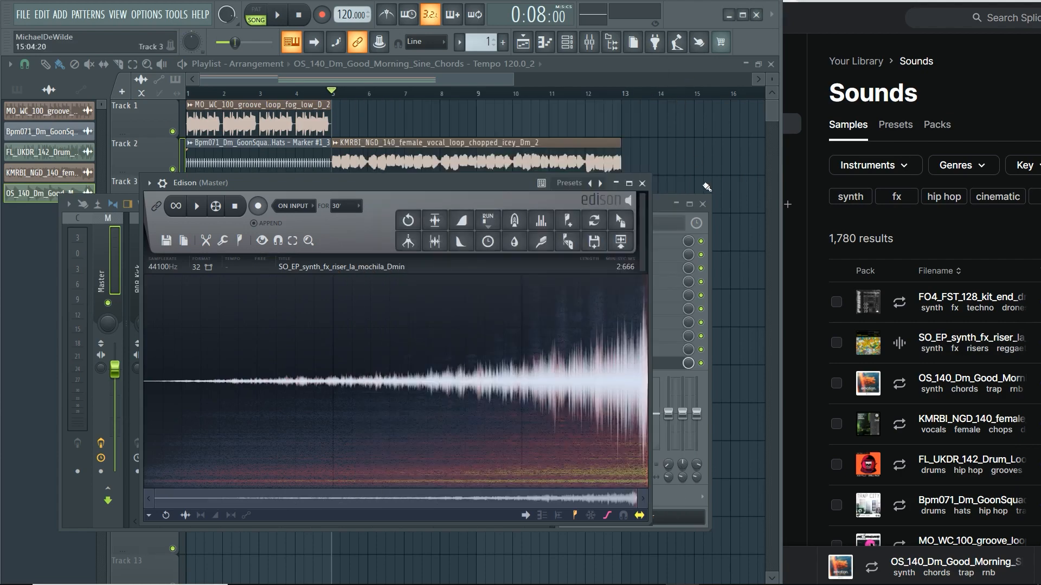
pyautogui.click(644, 183)
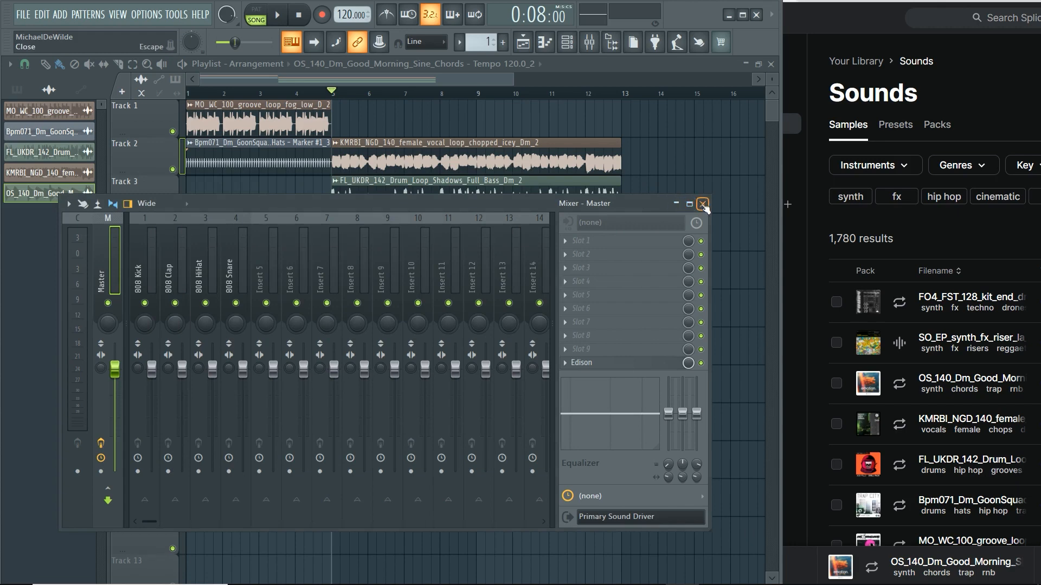
pyautogui.click(703, 203)
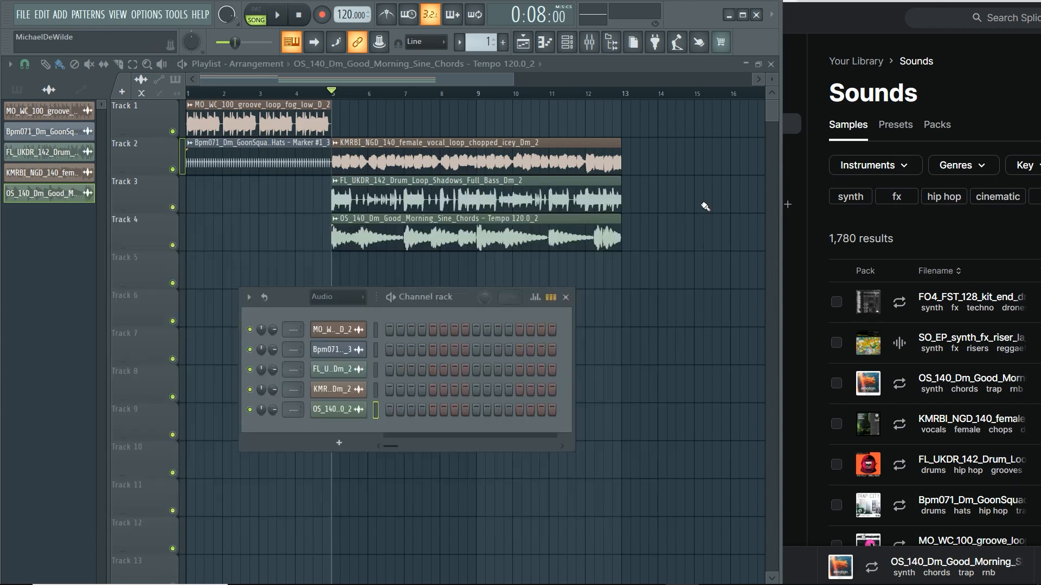
# Close the channel rack, place the riser sample from Splice directly on Track 6, and move it to end near bar 5.
pyautogui.click(565, 298)
pyautogui.moveTo(943, 347); pyautogui.dragTo(442, 340)
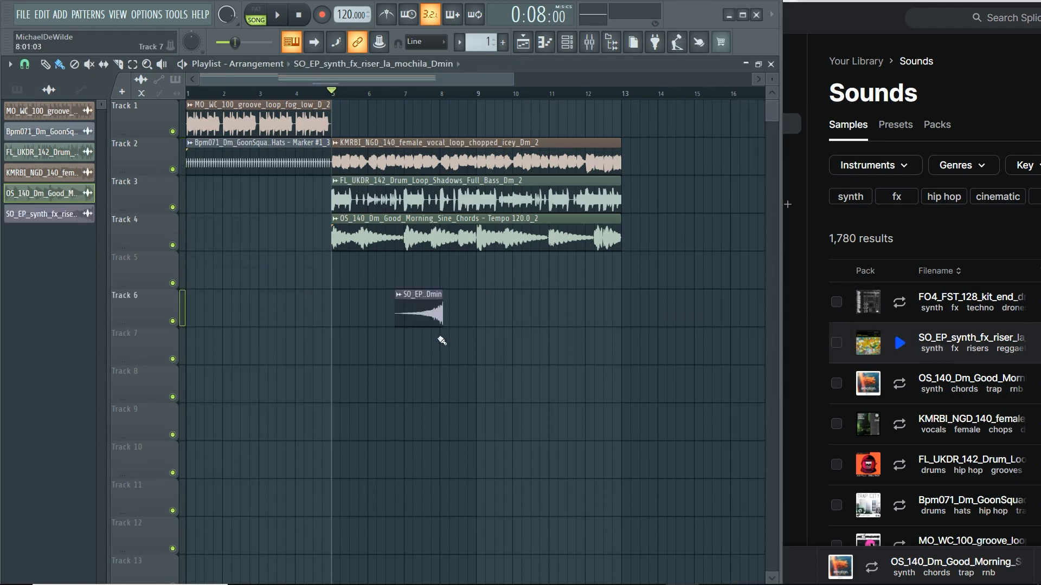
pyautogui.moveTo(418, 295); pyautogui.dragTo(310, 295)
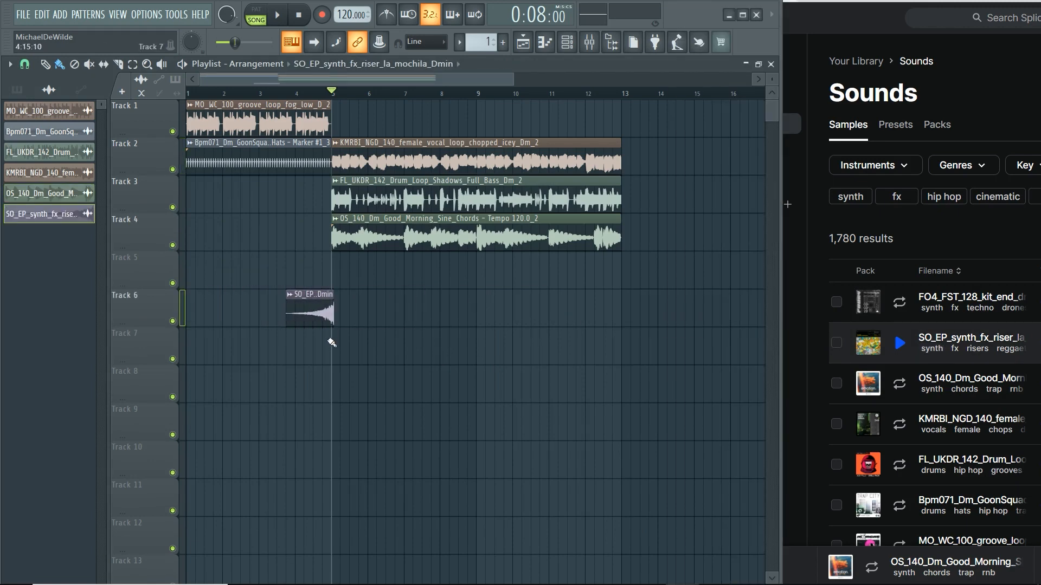
# Fine-position the riser clip on Track 6 so its end lines up exactly with the start of bar 5.
pyautogui.scroll(5, 327, 365)
pyautogui.scroll(-4, 327, 364)
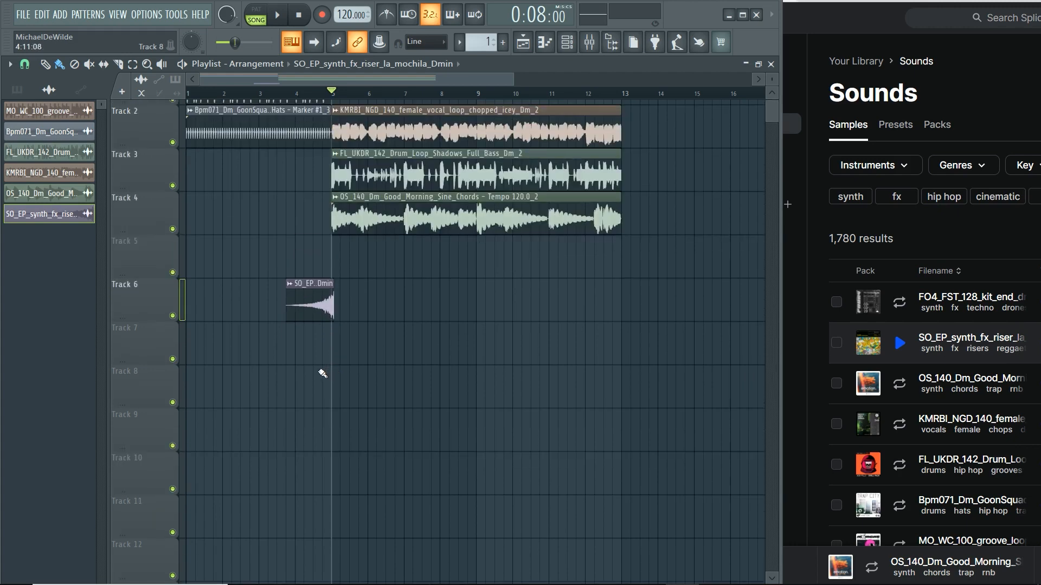
pyautogui.scroll(2, 322, 374)
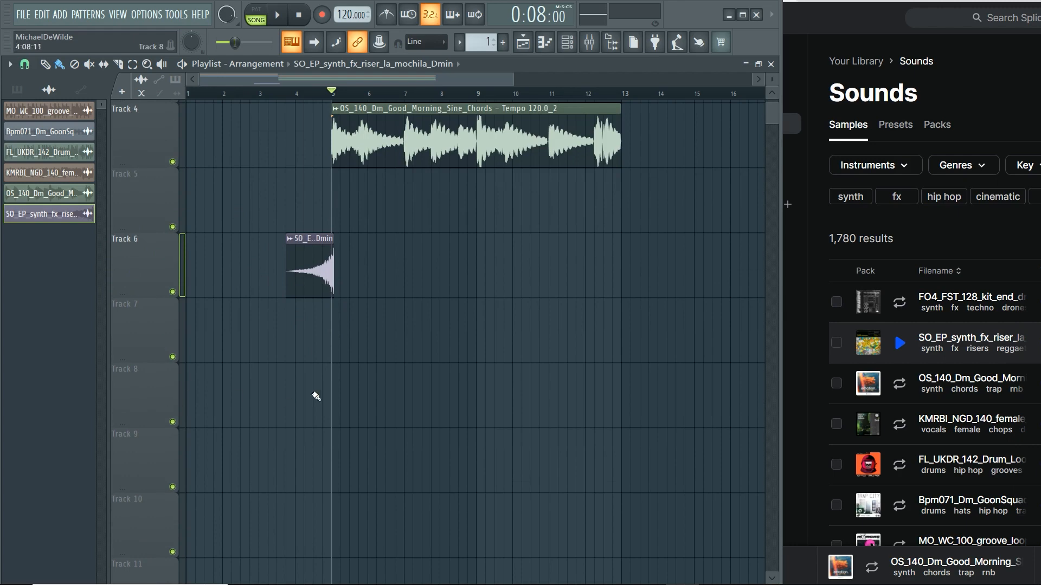
pyautogui.scroll(5, 315, 369)
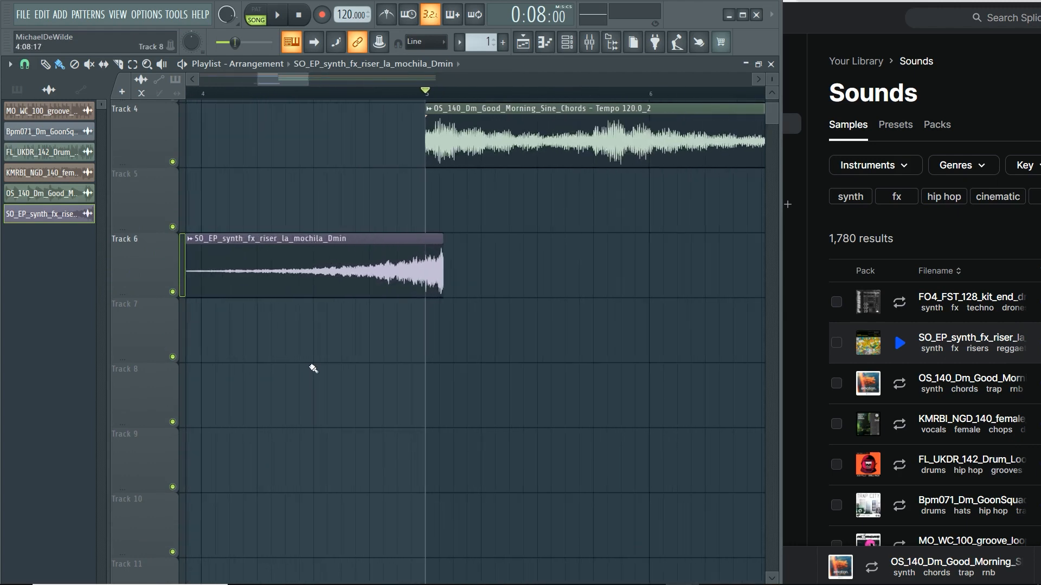
pyautogui.scroll(4, 447, 352)
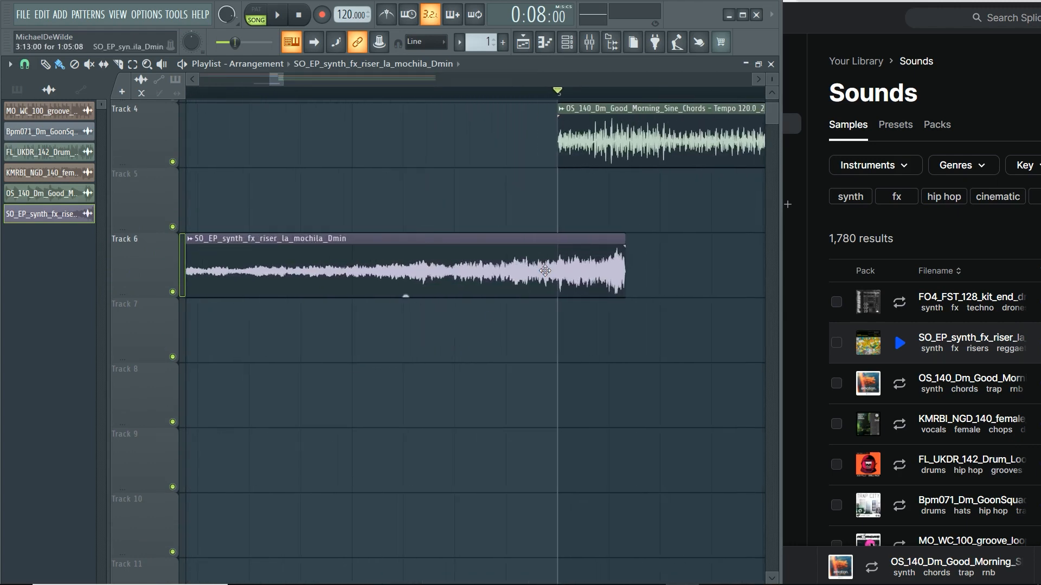
pyautogui.moveTo(559, 273); pyautogui.dragTo(512, 271)
pyautogui.scroll(2, 485, 272)
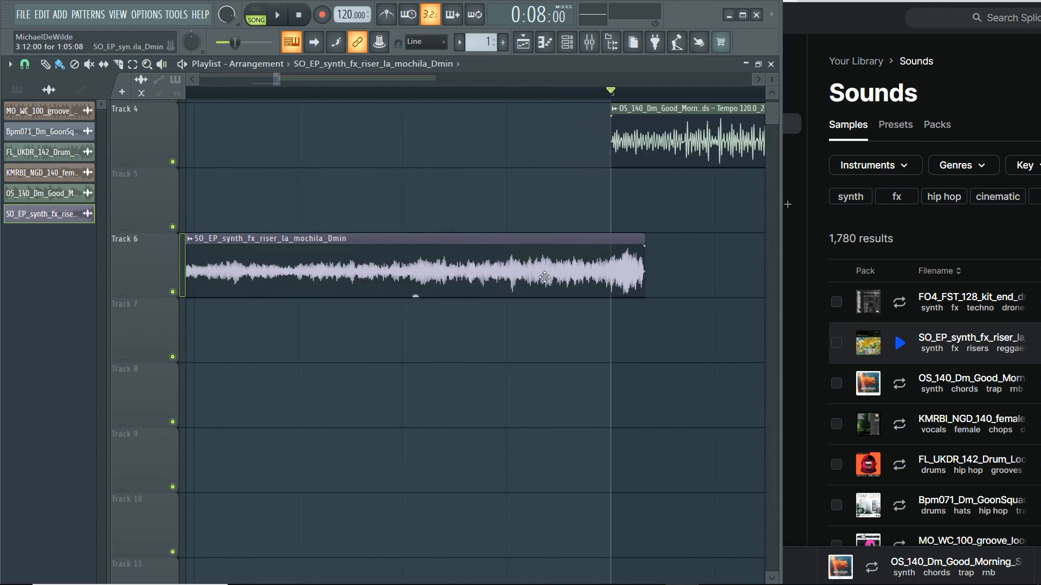
pyautogui.moveTo(567, 266); pyautogui.dragTo(533, 270)
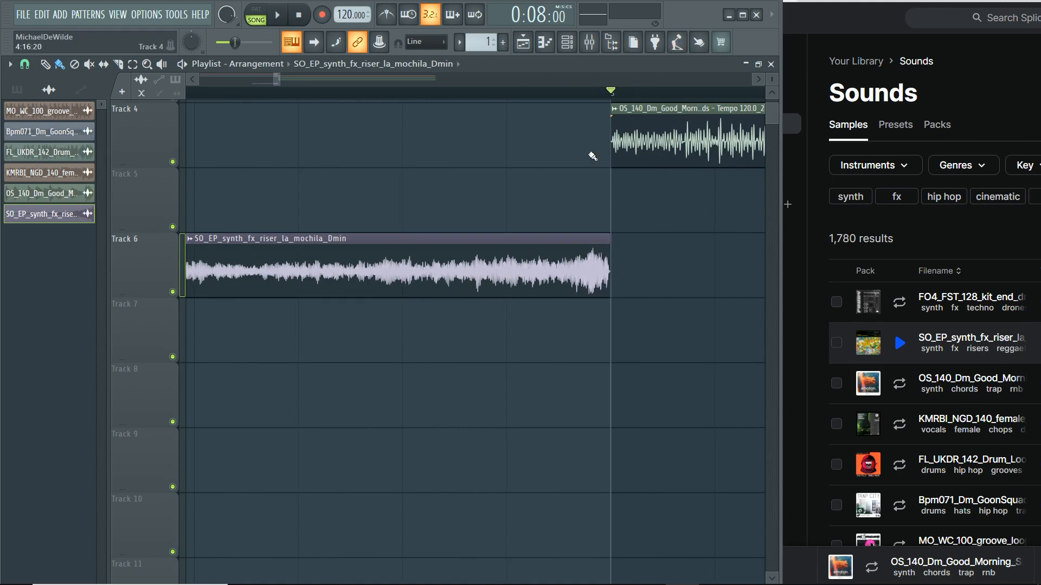
pyautogui.scroll(-2, 610, 250)
pyautogui.scroll(-3, 524, 309)
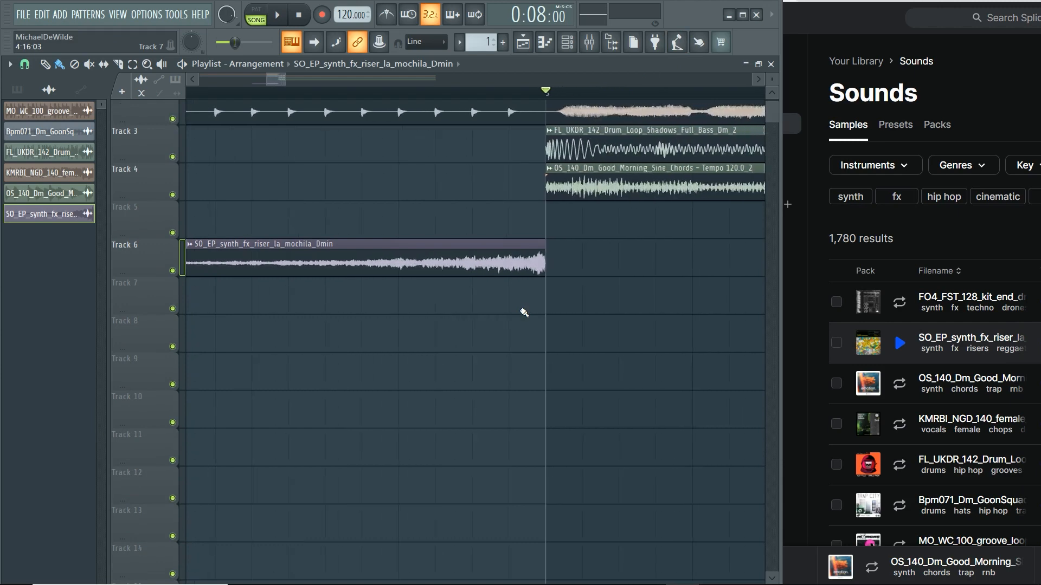
pyautogui.scroll(-1, 524, 312)
pyautogui.scroll(-1, 524, 312)
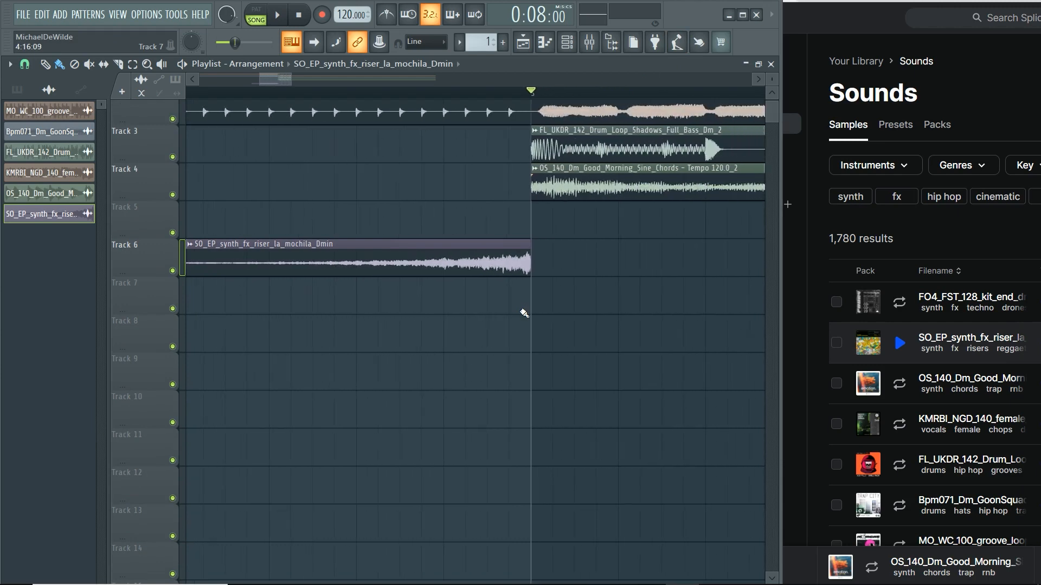
# Load the FO4_FST_128_kit_end_drone_Dmin sample from Splice into Edison on the master track.
pyautogui.scroll(-2, 518, 313)
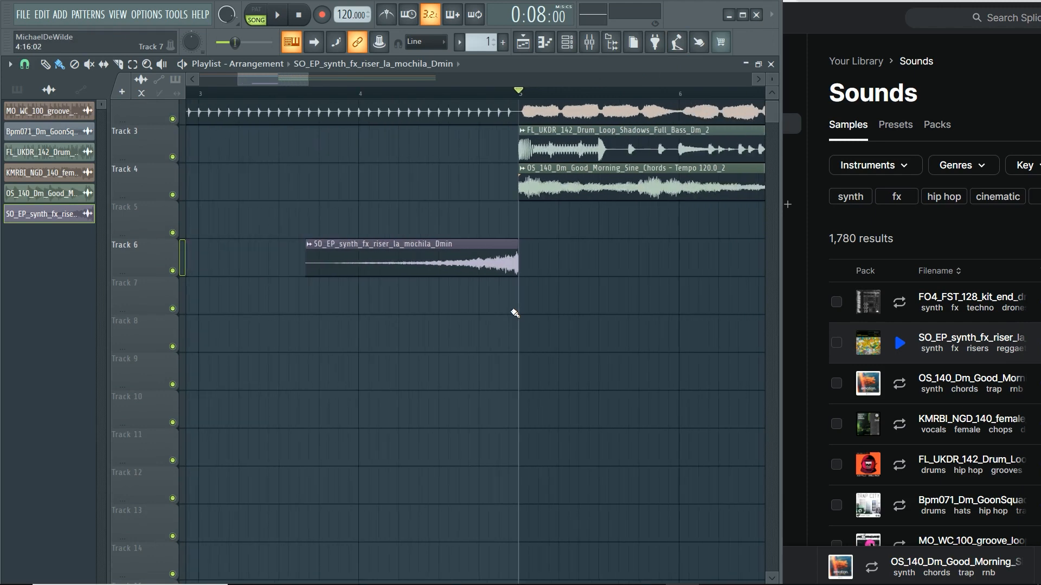
pyautogui.scroll(-6, 515, 313)
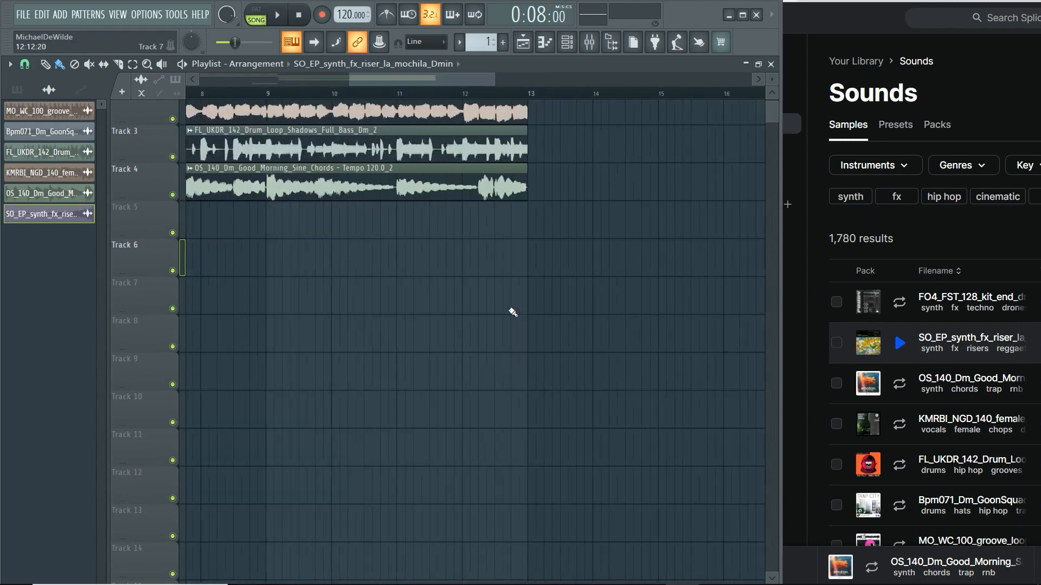
pyautogui.scroll(-5, 512, 313)
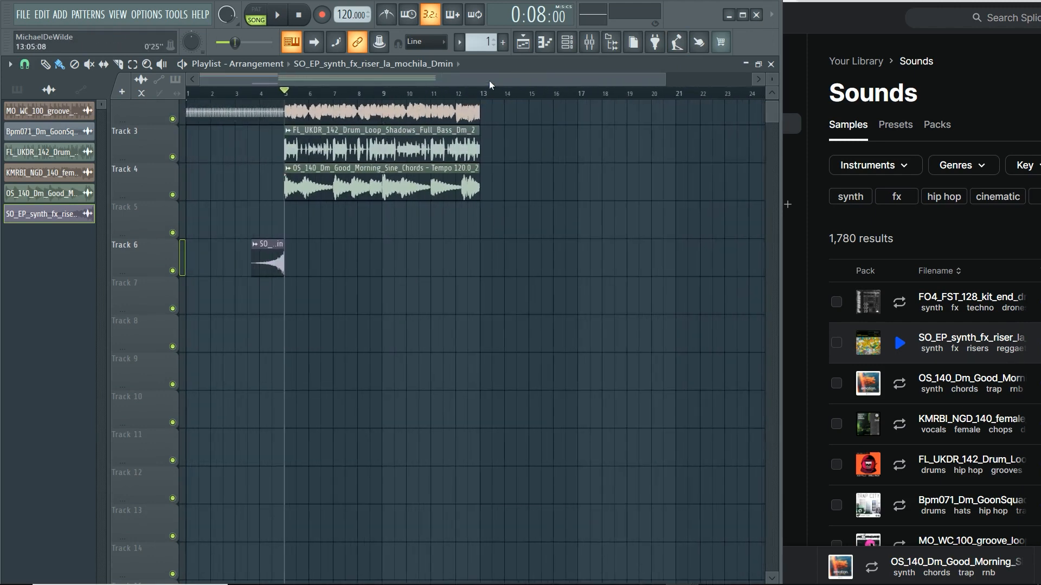
pyautogui.scroll(5, 400, 351)
pyautogui.scroll(-5, 400, 351)
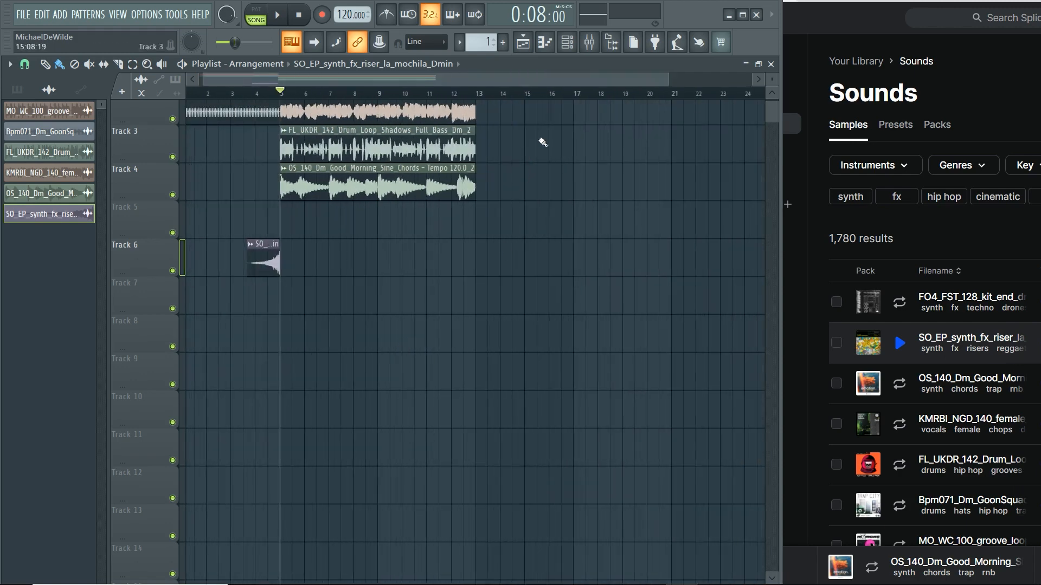
pyautogui.click(564, 45)
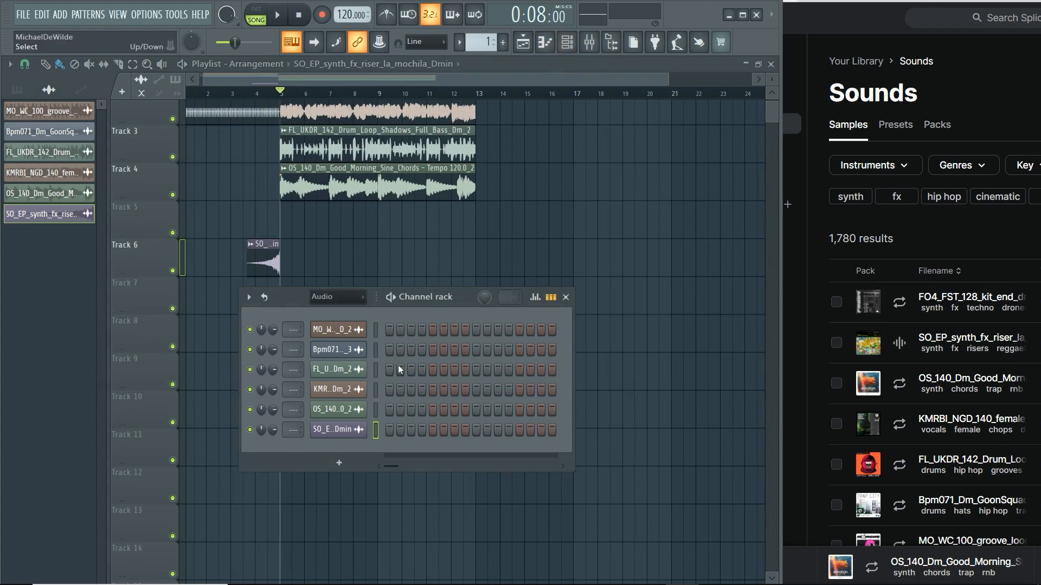
pyautogui.click(589, 42)
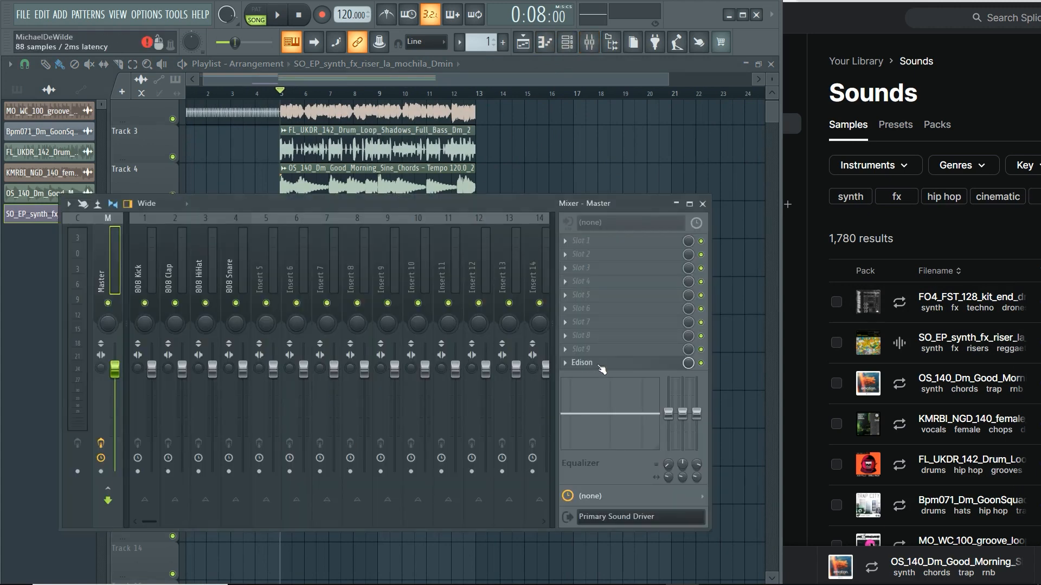
pyautogui.click(601, 365)
pyautogui.moveTo(980, 301); pyautogui.dragTo(432, 388)
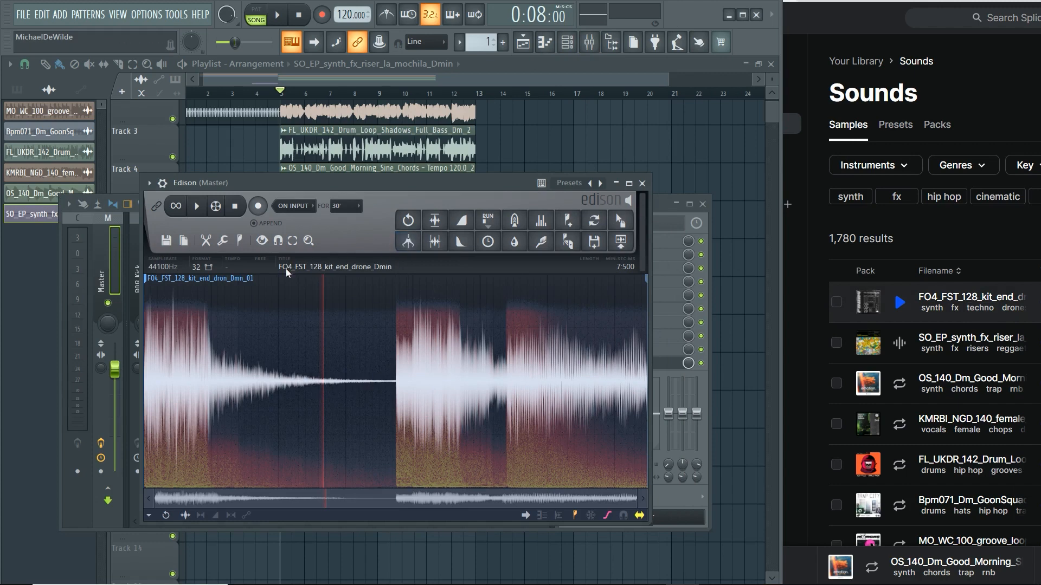
# Set the drone sample's tempo to 128 BPM and length to 16 beats, and place it at bar 1 on Track 7.
pyautogui.click(329, 266)
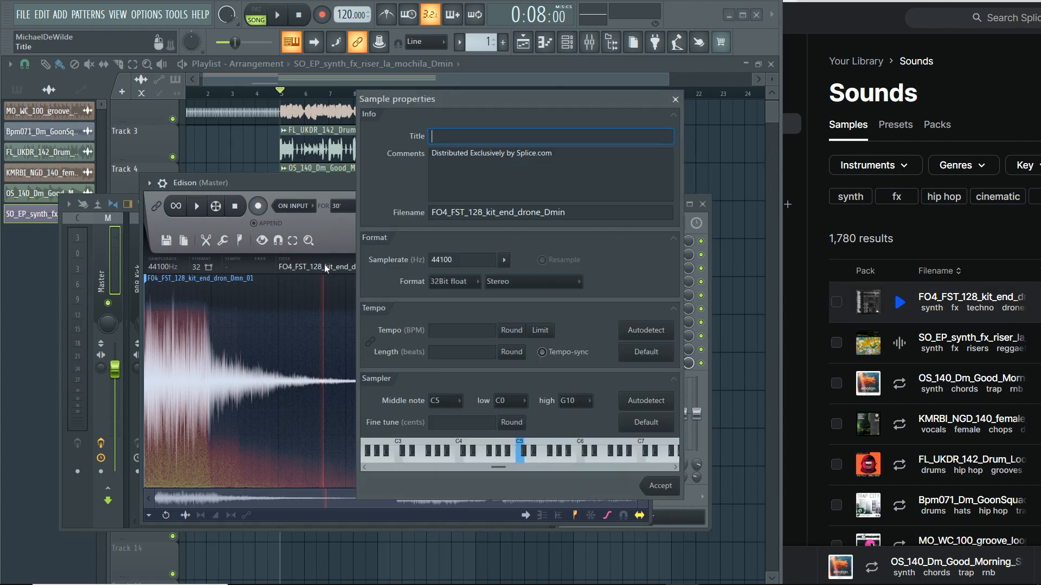
pyautogui.click(480, 331)
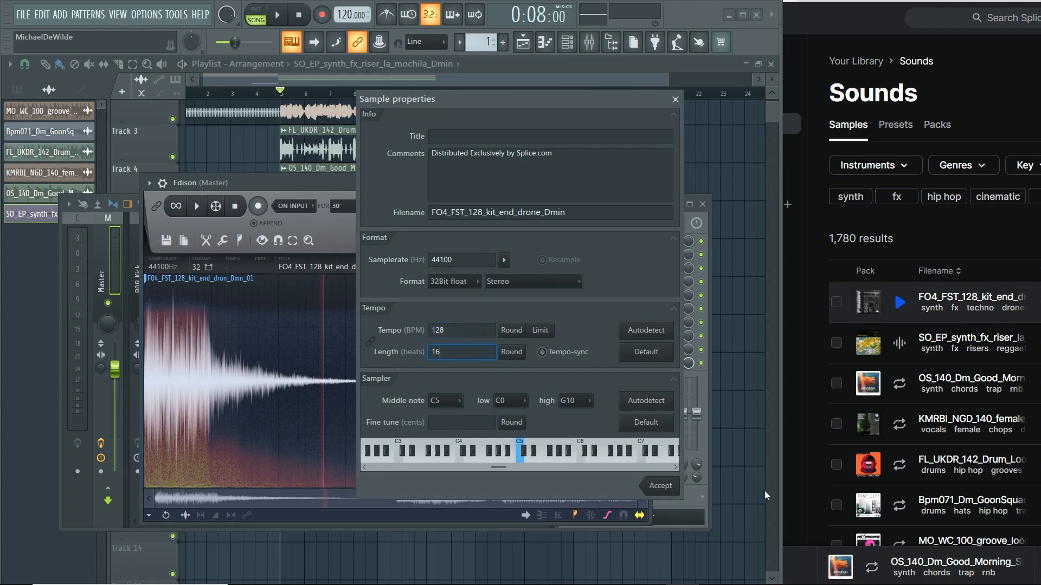
pyautogui.click(660, 485)
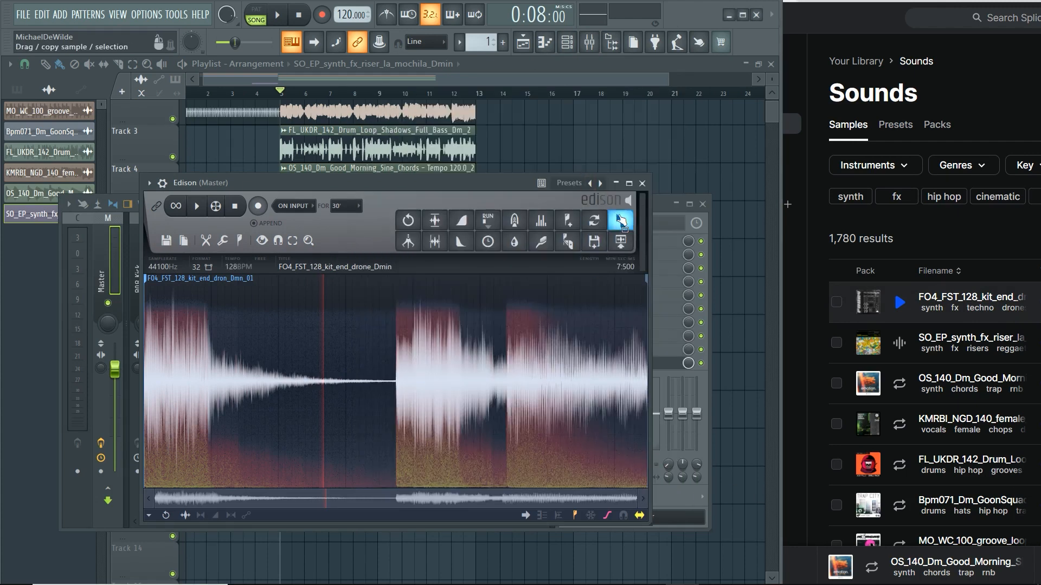
pyautogui.moveTo(617, 223); pyautogui.dragTo(154, 292)
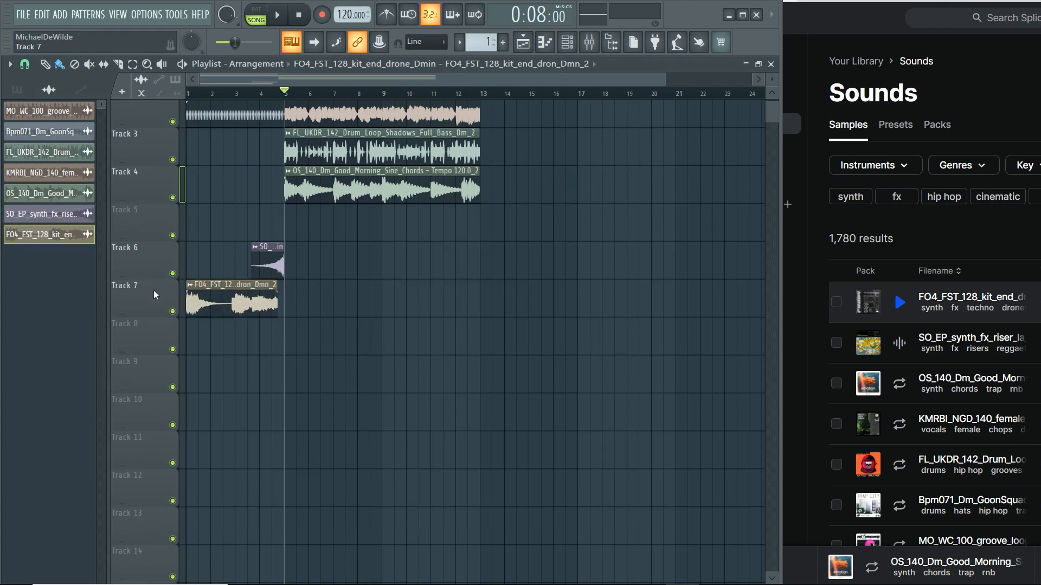
# Time-stretch the drone clip to the project tempo using tempo autodetection, and close its channel settings and the channel rack.
pyautogui.click(566, 42)
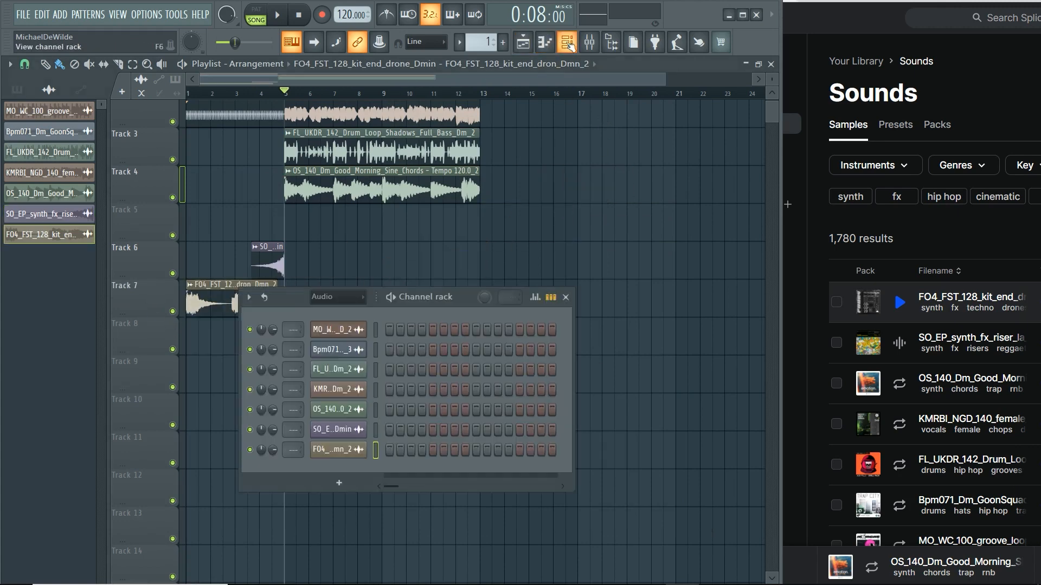
pyautogui.click(336, 450)
pyautogui.rightClick(339, 255)
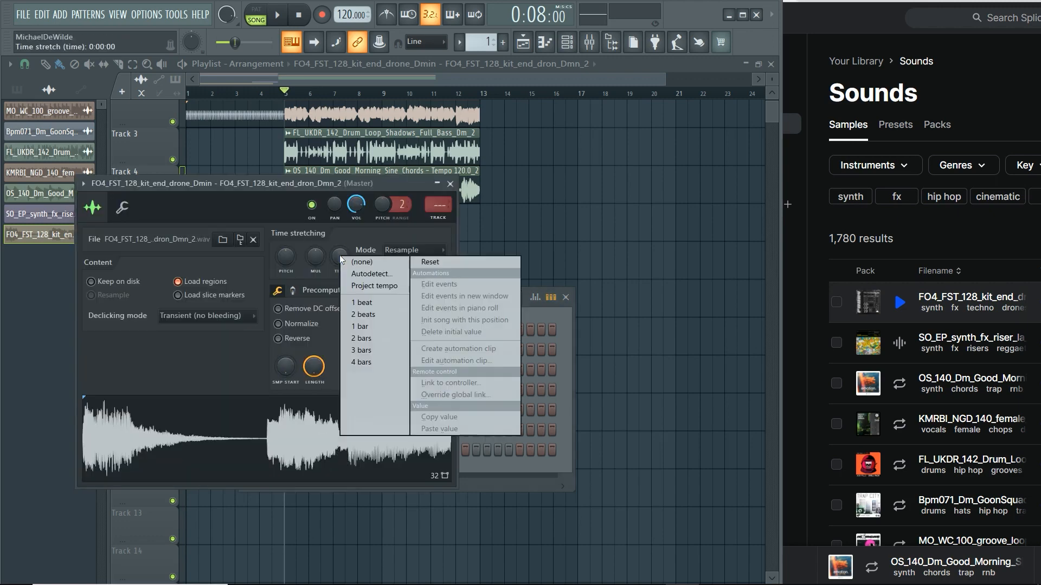
pyautogui.click(363, 275)
pyautogui.click(520, 304)
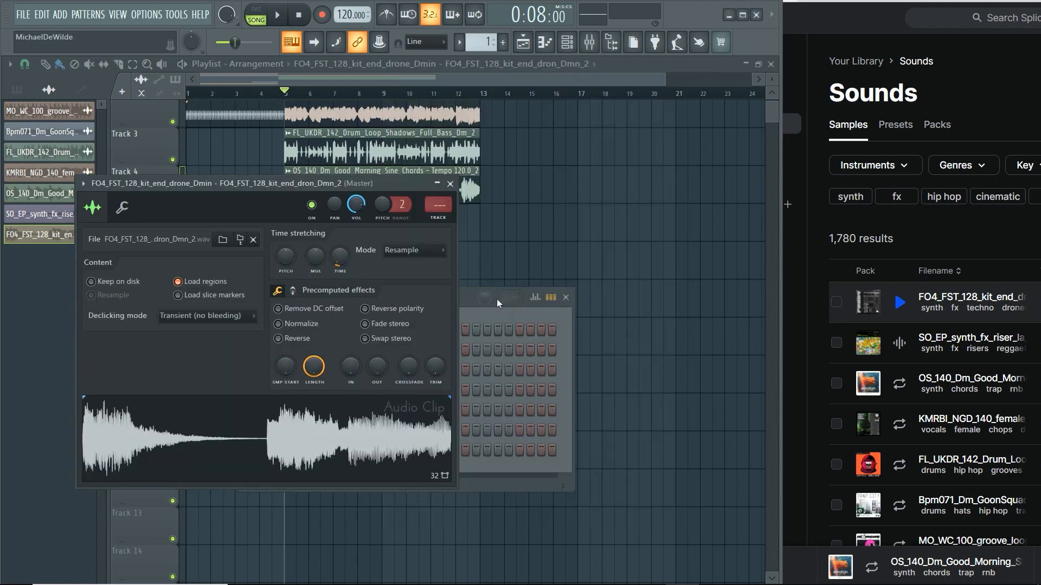
pyautogui.click(450, 184)
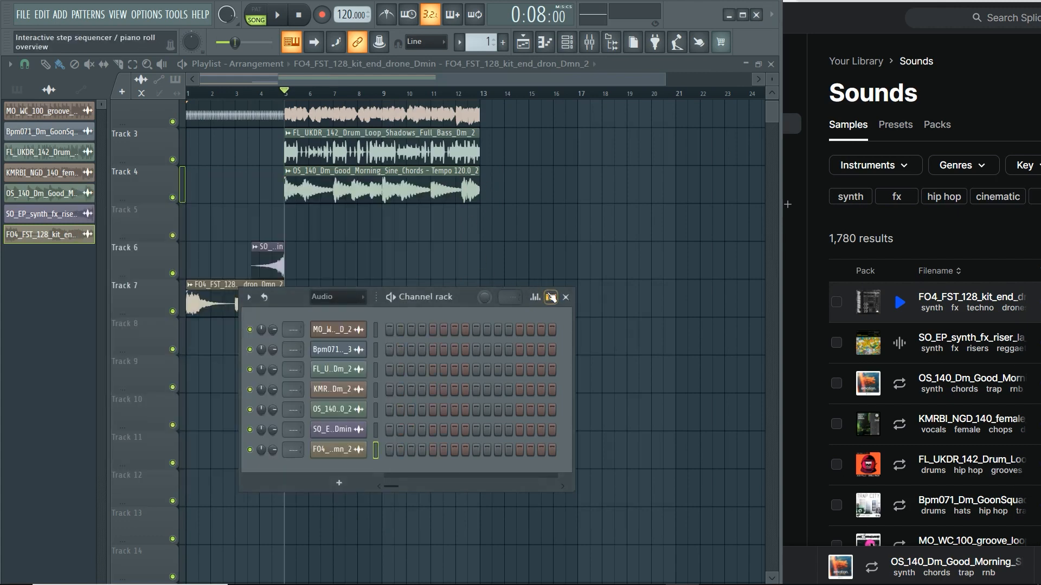
pyautogui.click(566, 297)
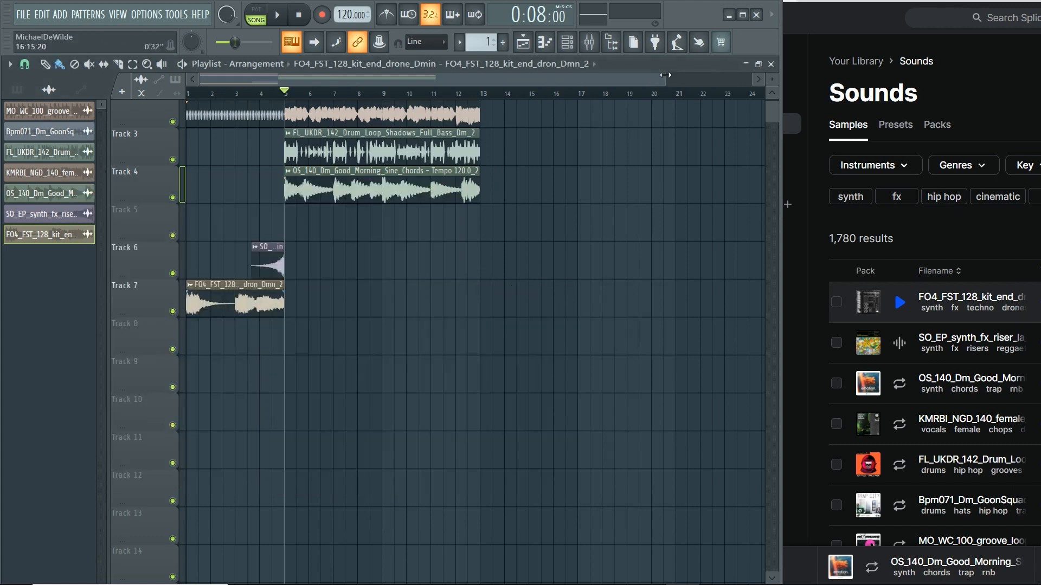
# Remove the Bpm071_Dm_GoonSquad_HiHats clip on Track 2 from the playlist.
pyautogui.moveTo(665, 75); pyautogui.dragTo(513, 76)
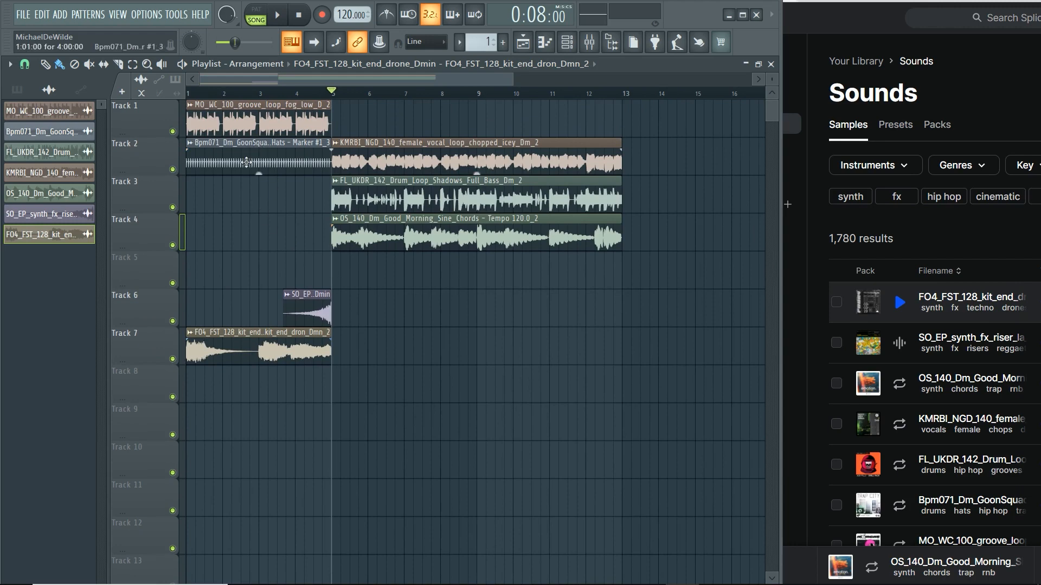
pyautogui.moveTo(247, 162); pyautogui.dragTo(443, 343)
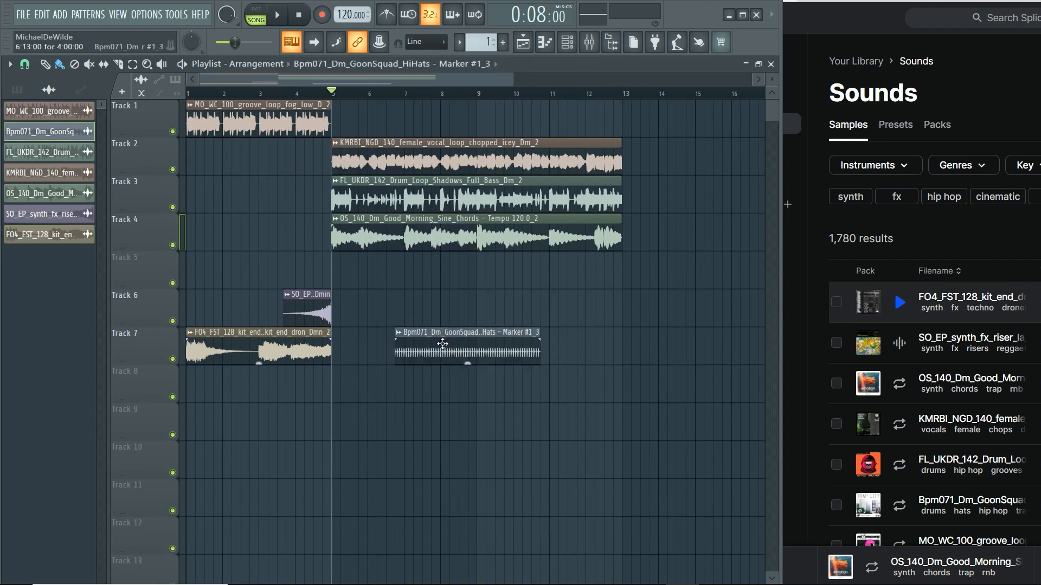
pyautogui.rightClick(440, 345)
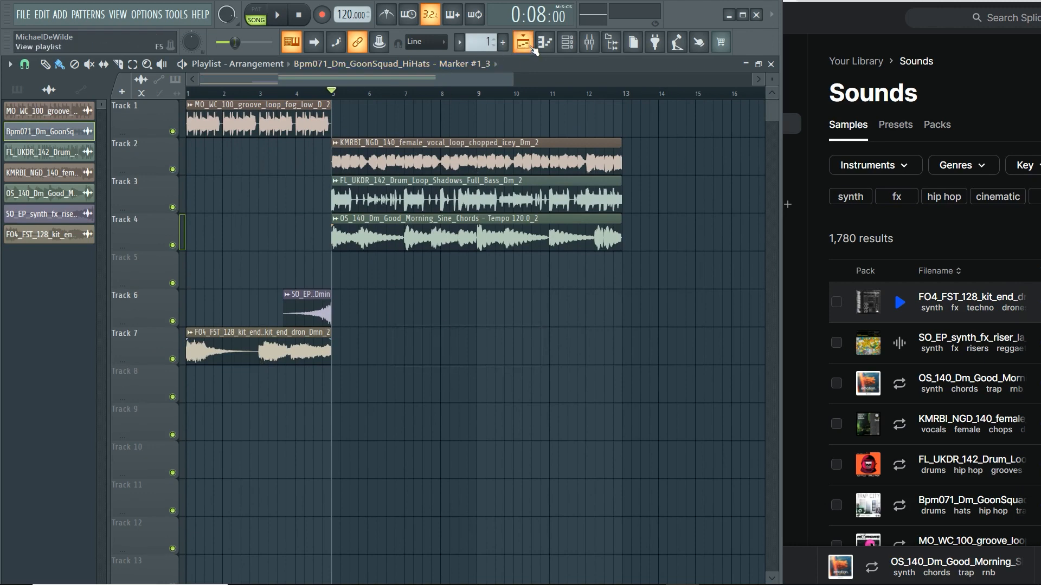
# Delete the Bpm071_Dm_GoonSquad_HiHats channel from the channel rack, and close the rack.
pyautogui.click(567, 42)
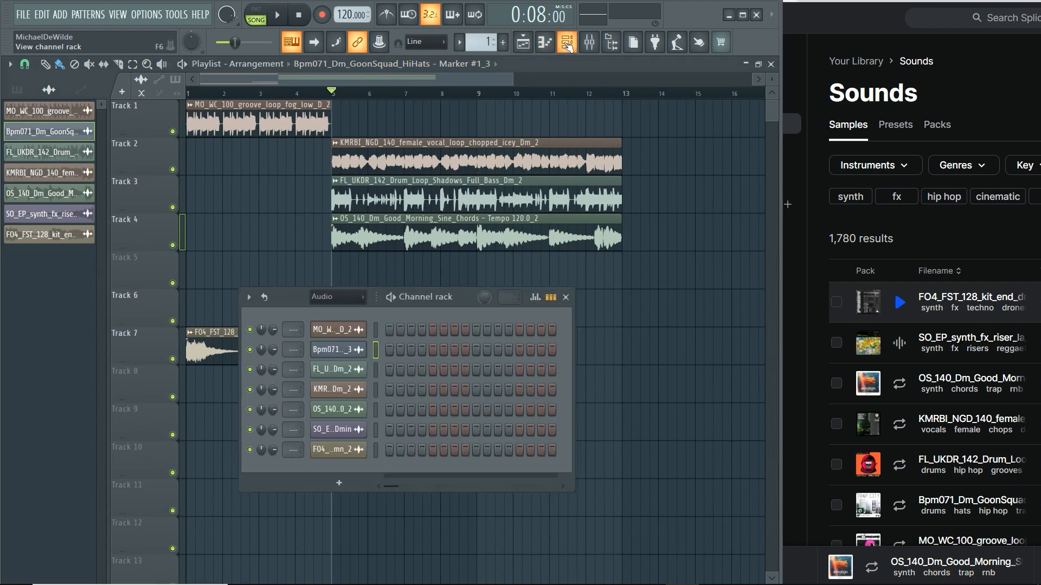
pyautogui.rightClick(348, 350)
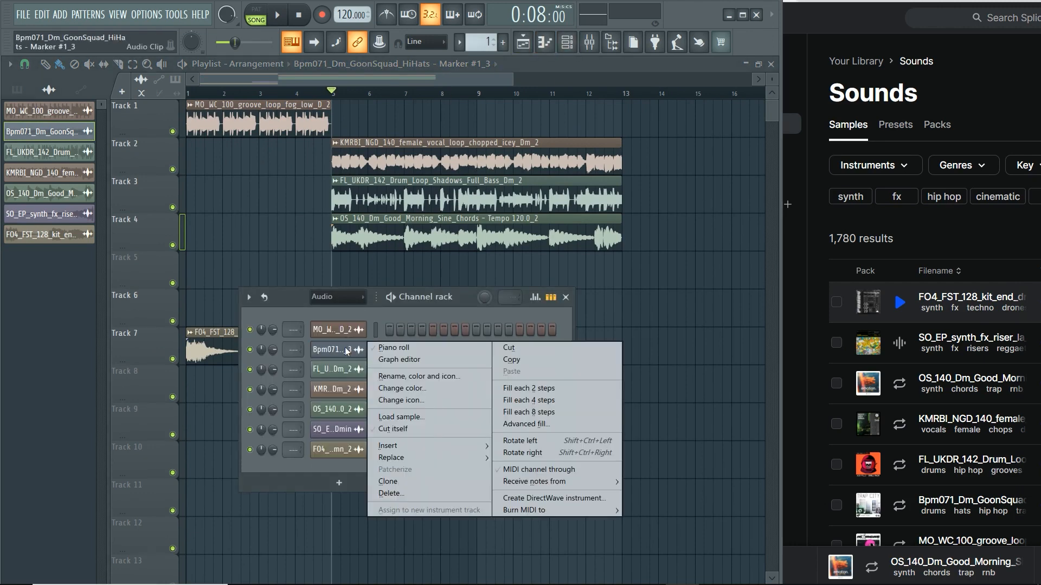
pyautogui.click(431, 494)
pyautogui.click(568, 345)
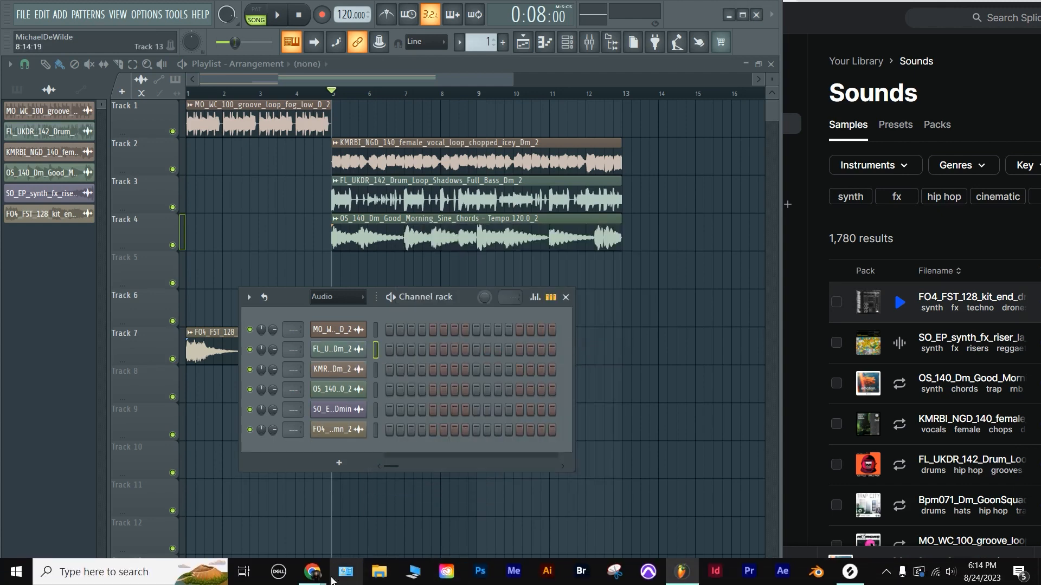
pyautogui.moveTo(318, 578)
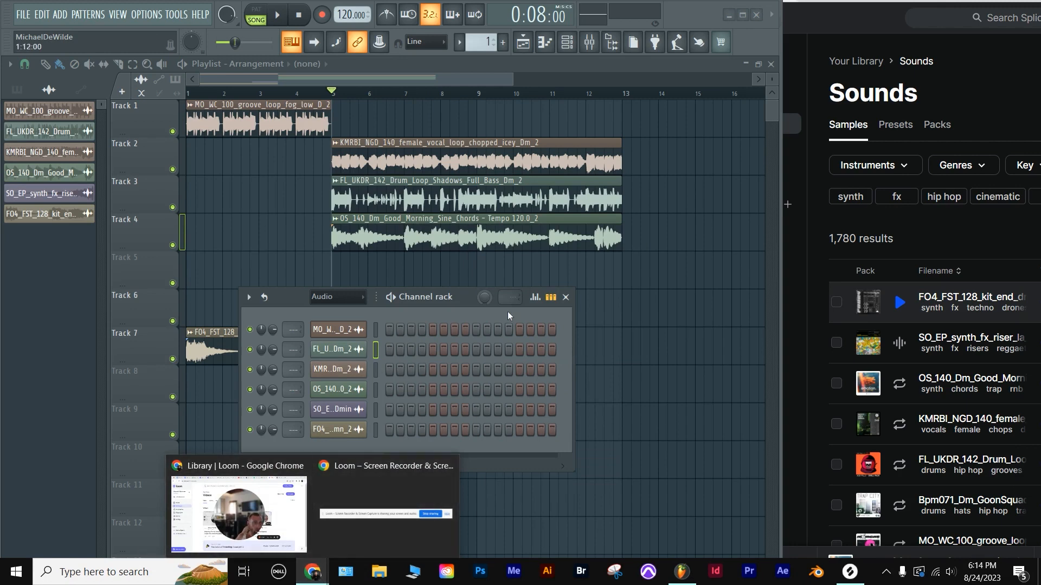
pyautogui.click(467, 78)
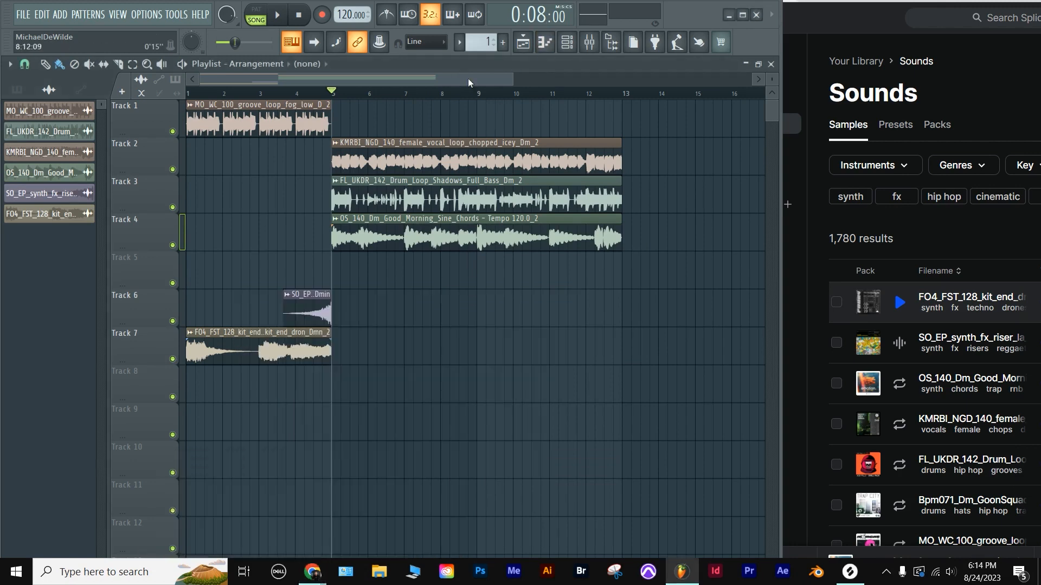
# Return the playhead to the song start and shift all clips on Tracks 1 to 4 four bars later, with the groove loop starting at bar 5.
pyautogui.moveTo(333, 92); pyautogui.dragTo(158, 94)
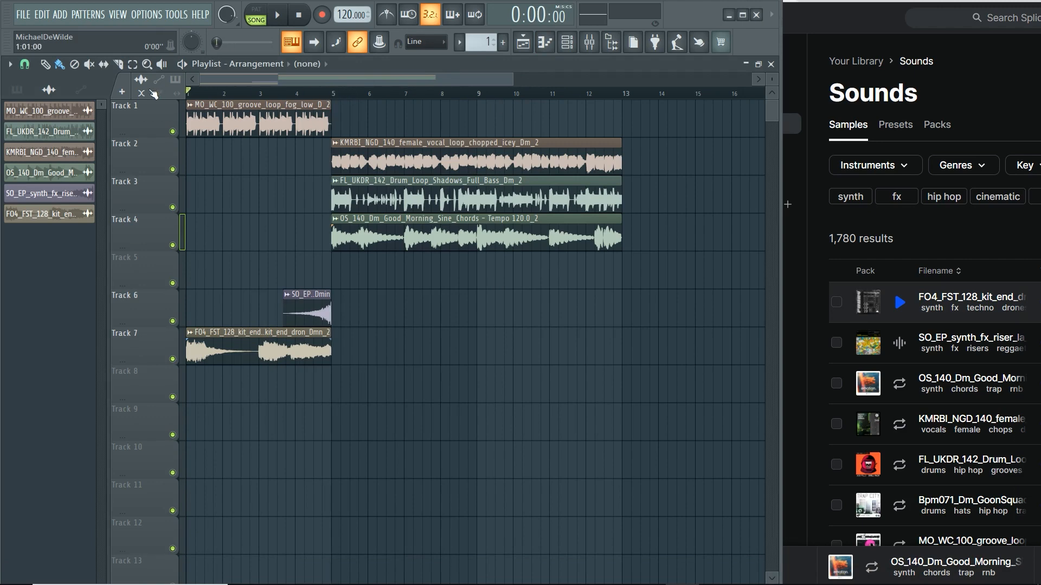
pyautogui.click(308, 134)
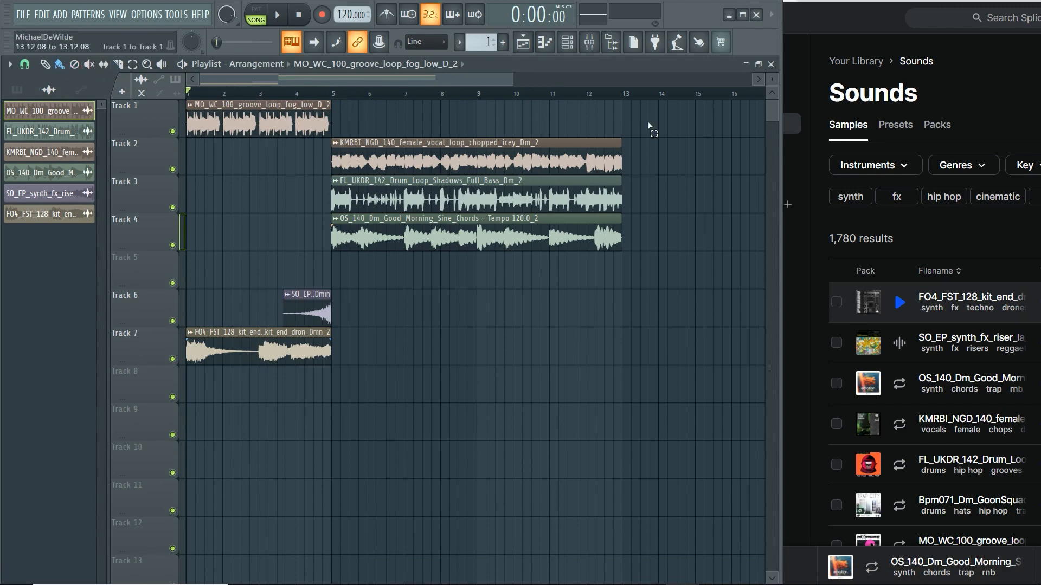
pyautogui.moveTo(648, 125); pyautogui.dragTo(229, 222)
pyautogui.moveTo(274, 117); pyautogui.dragTo(419, 117)
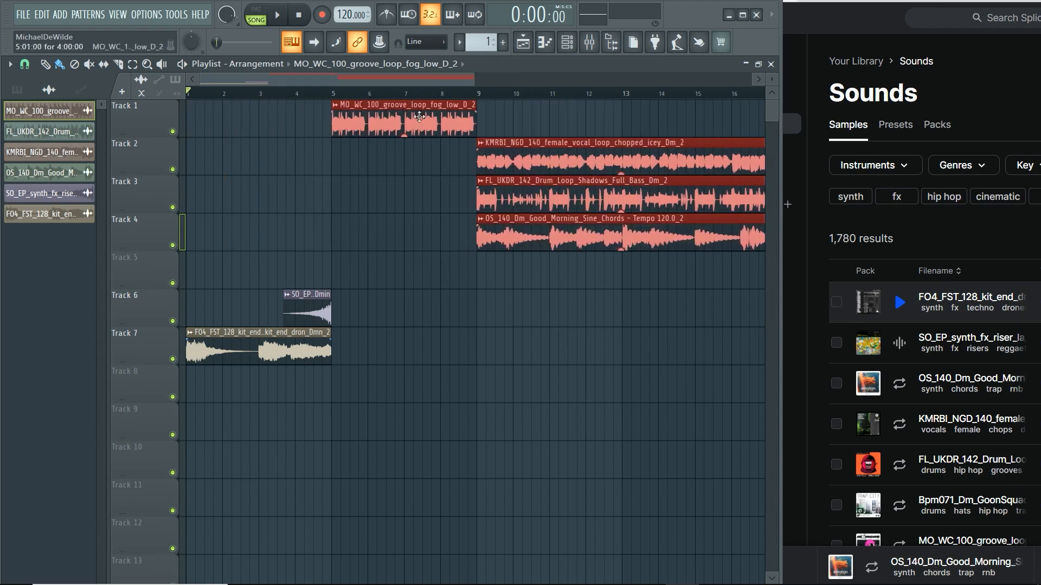
# Duplicate the riser clip on Track 6 so the copy ends at bar 9, and play the arrangement from the start.
pyautogui.moveTo(483, 79); pyautogui.dragTo(763, 93)
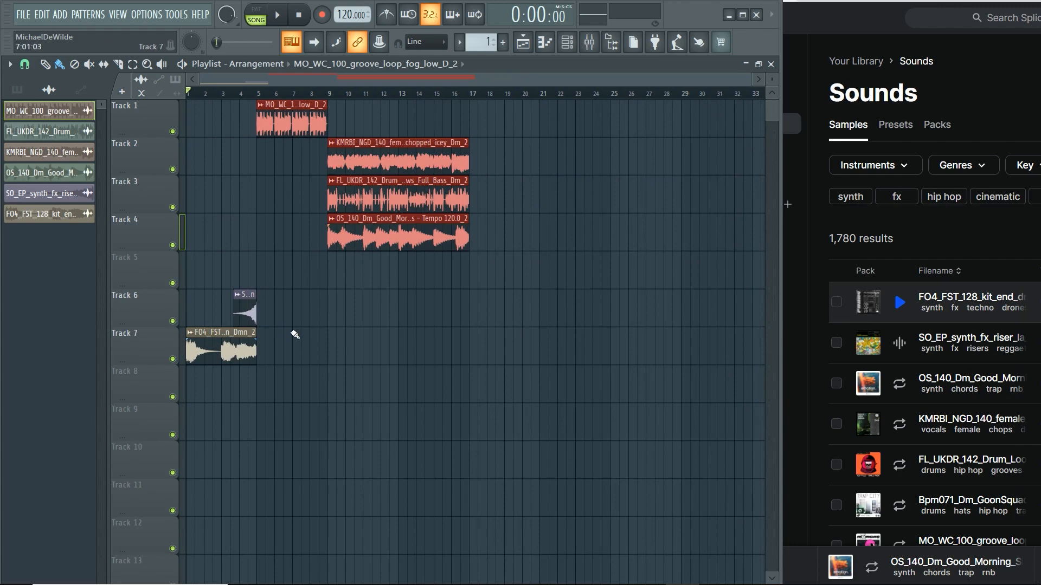
pyautogui.click(248, 313)
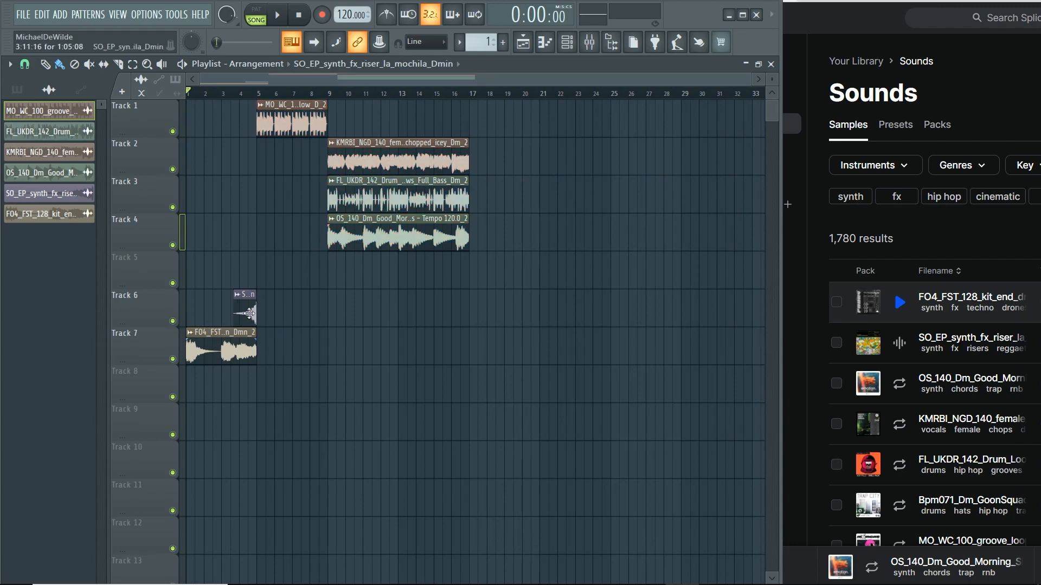
pyautogui.moveTo(276, 316); pyautogui.dragTo(320, 318)
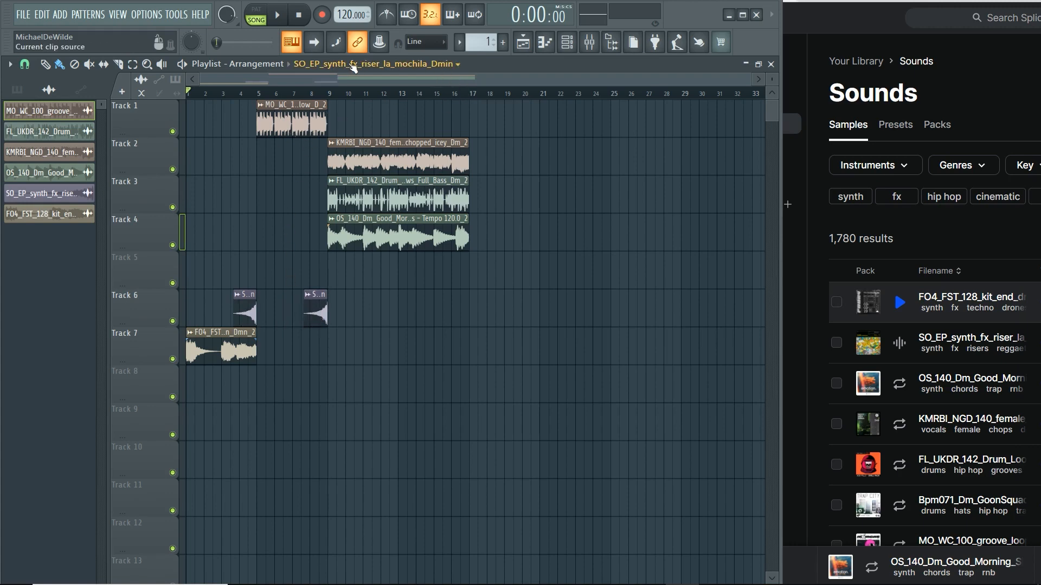
pyautogui.press('space')
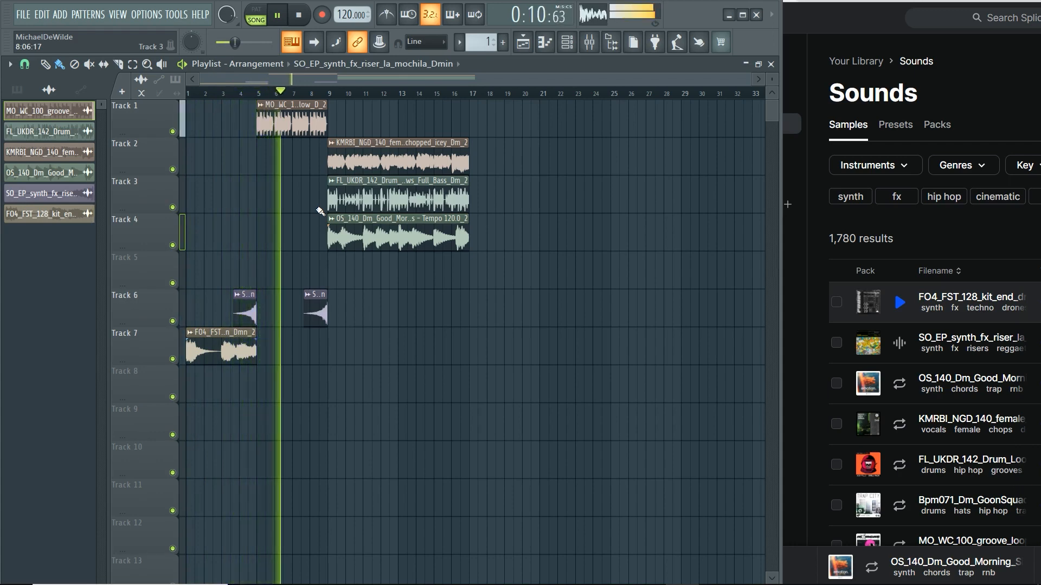
pyautogui.press('space')
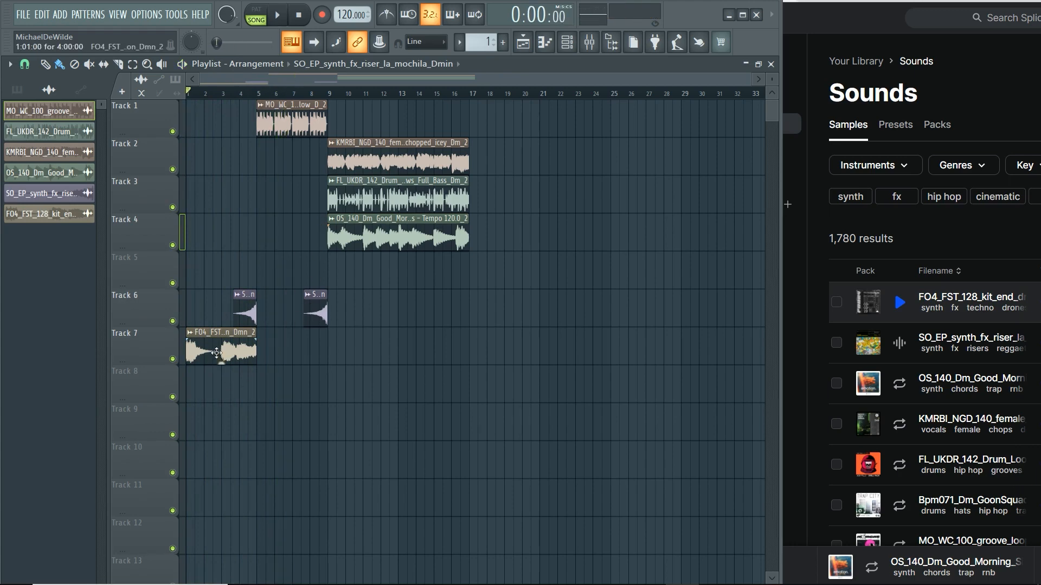
# Duplicate the drone clip on Track 7 to start at bar 5, and play the arrangement from bar 4.
pyautogui.moveTo(216, 352); pyautogui.dragTo(284, 364)
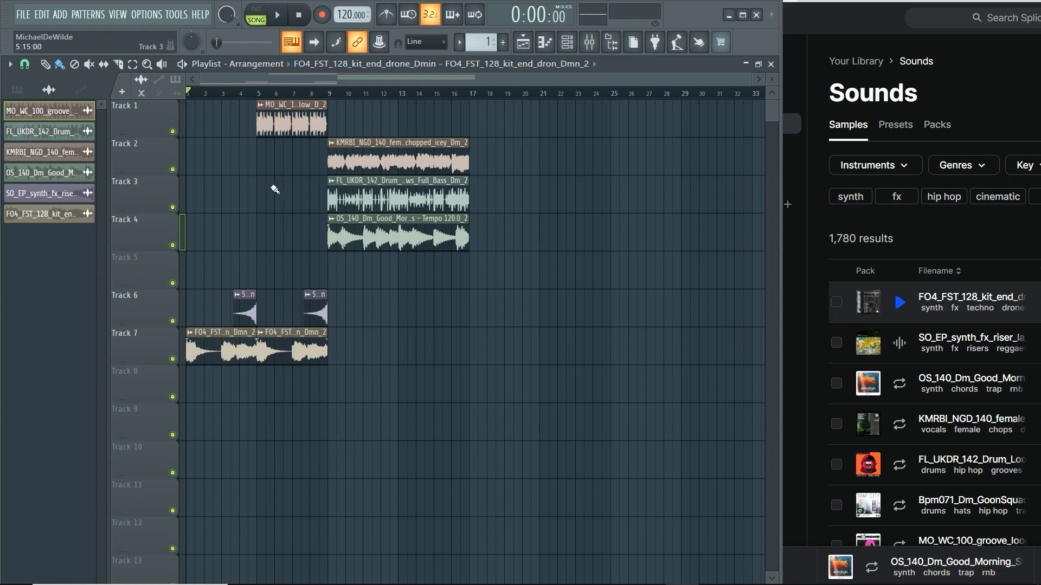
pyautogui.click(244, 94)
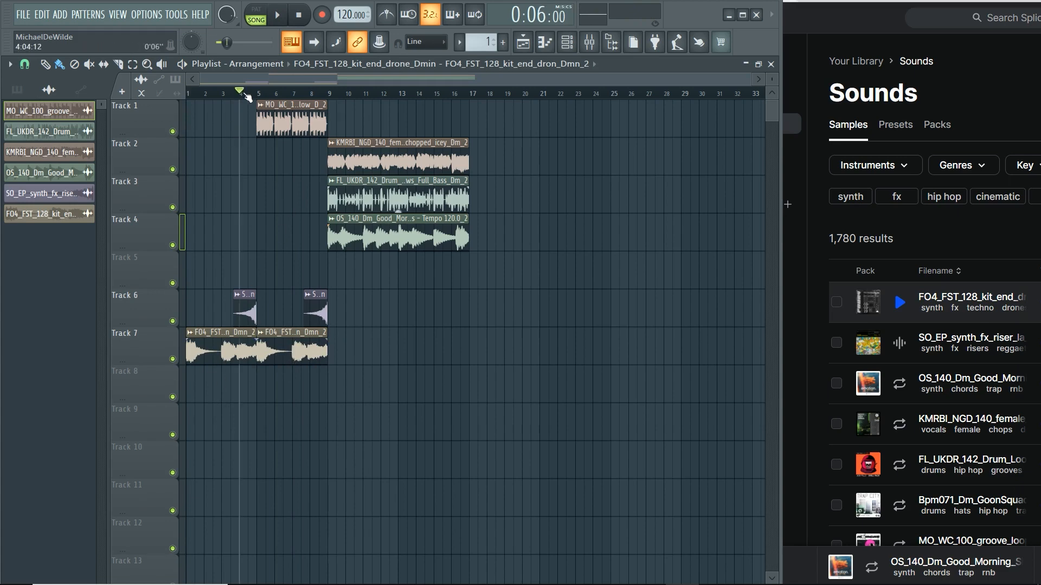
pyautogui.press('space')
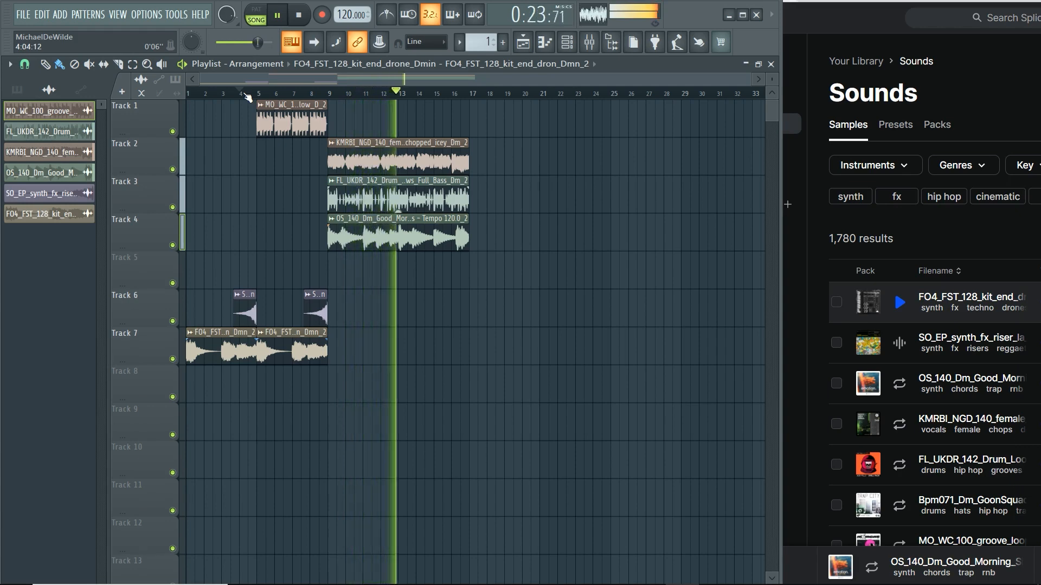
# Stop the arrangement playback, check the Loom page in the browser, and return to FL Studio.
pyautogui.press('space')
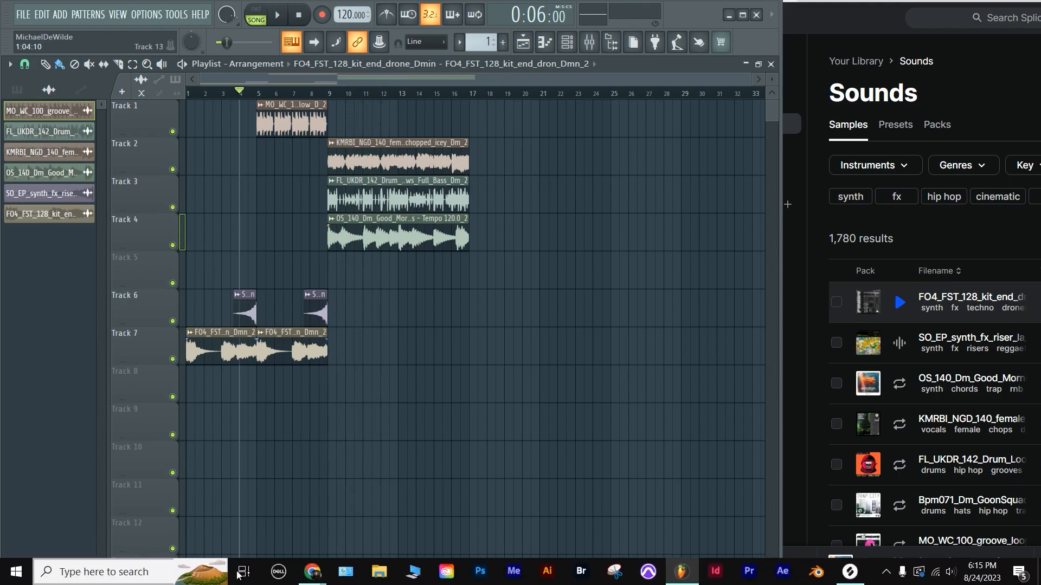
pyautogui.moveTo(312, 572)
pyautogui.click(244, 524)
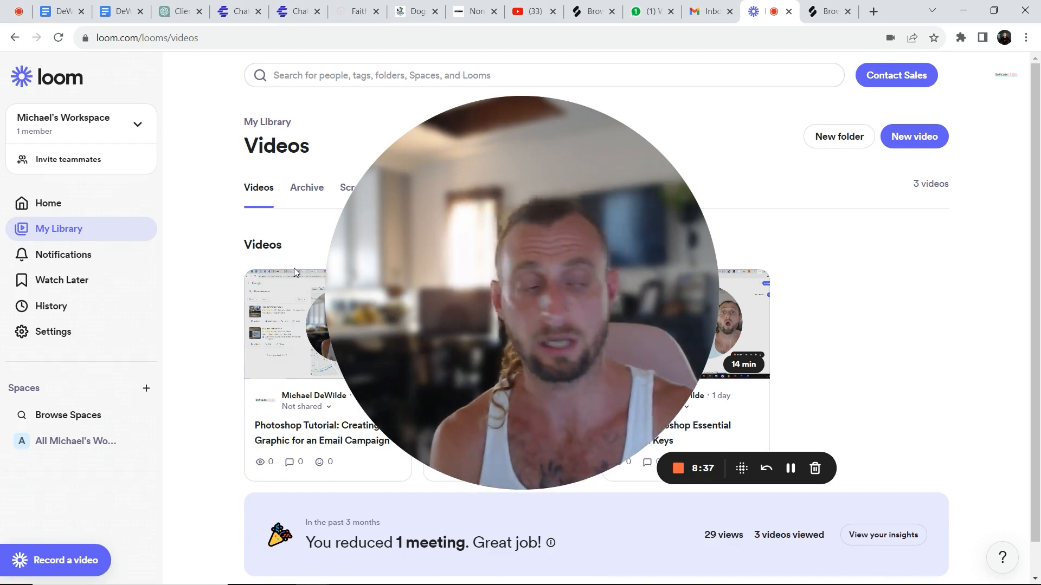
pyautogui.moveTo(378, 575)
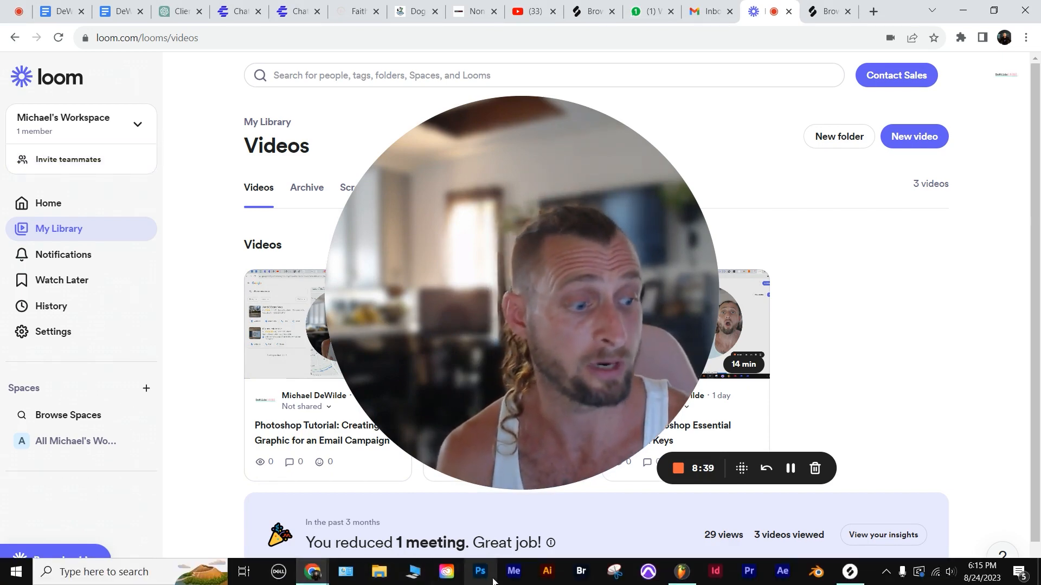
pyautogui.moveTo(686, 575)
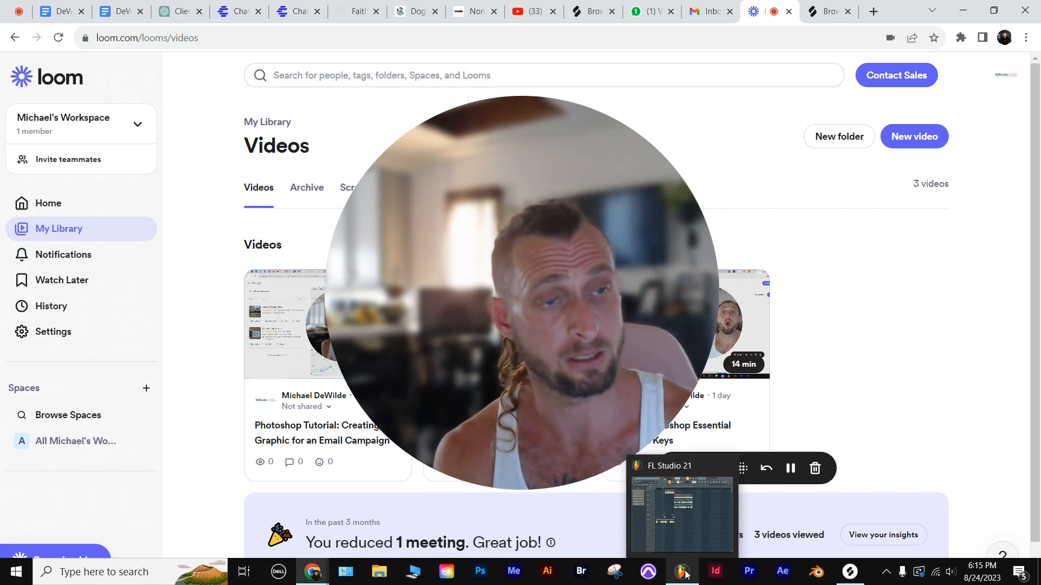
pyautogui.click(686, 575)
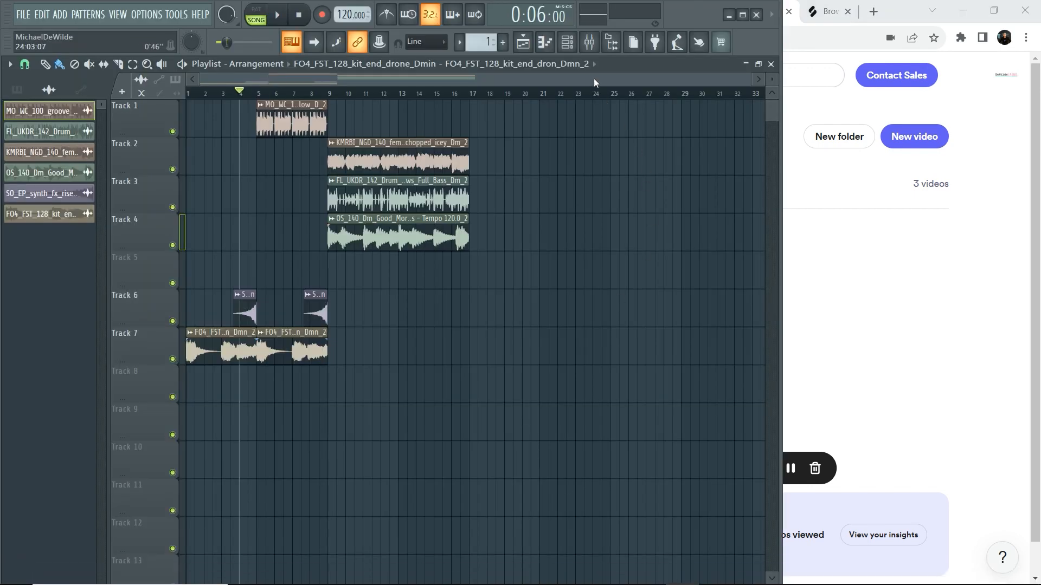
# Bring up the channel rack and mixer, and route the MO_WC_100 groove loop channel to mixer track 5.
pyautogui.click(567, 44)
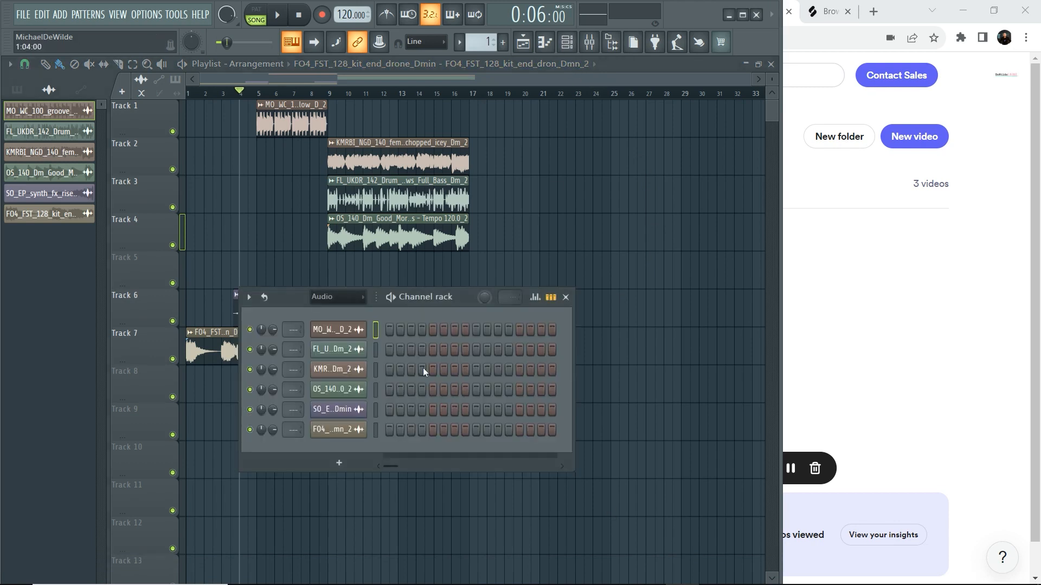
pyautogui.click(590, 44)
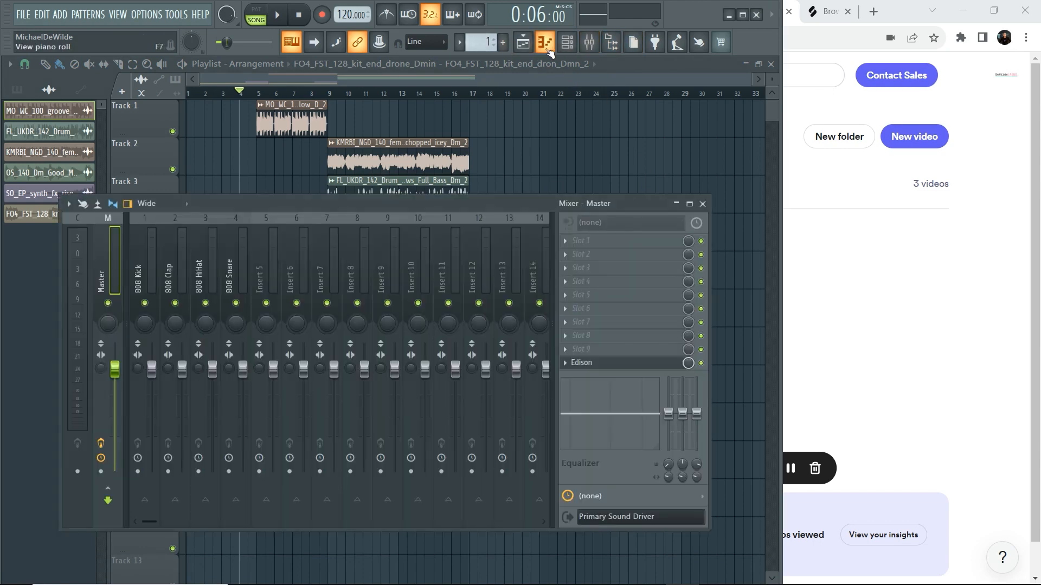
pyautogui.click(545, 44)
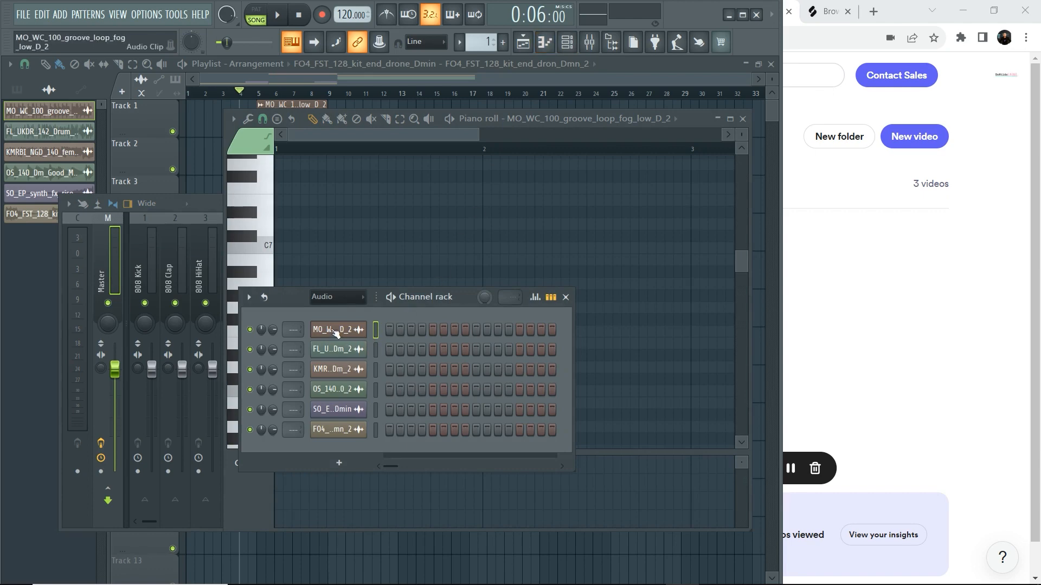
pyautogui.click(335, 330)
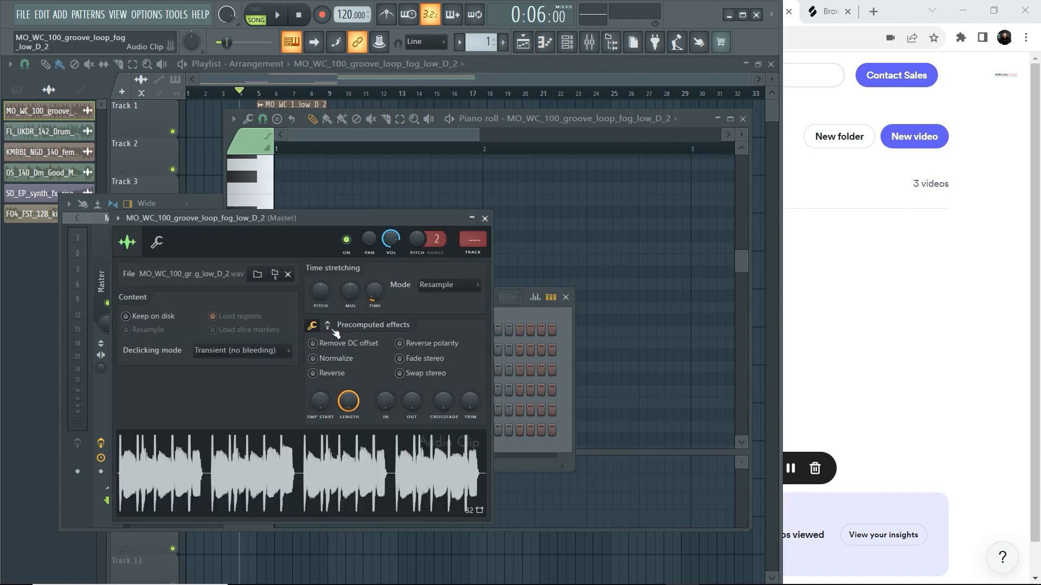
pyautogui.click(485, 219)
pyautogui.click(349, 331)
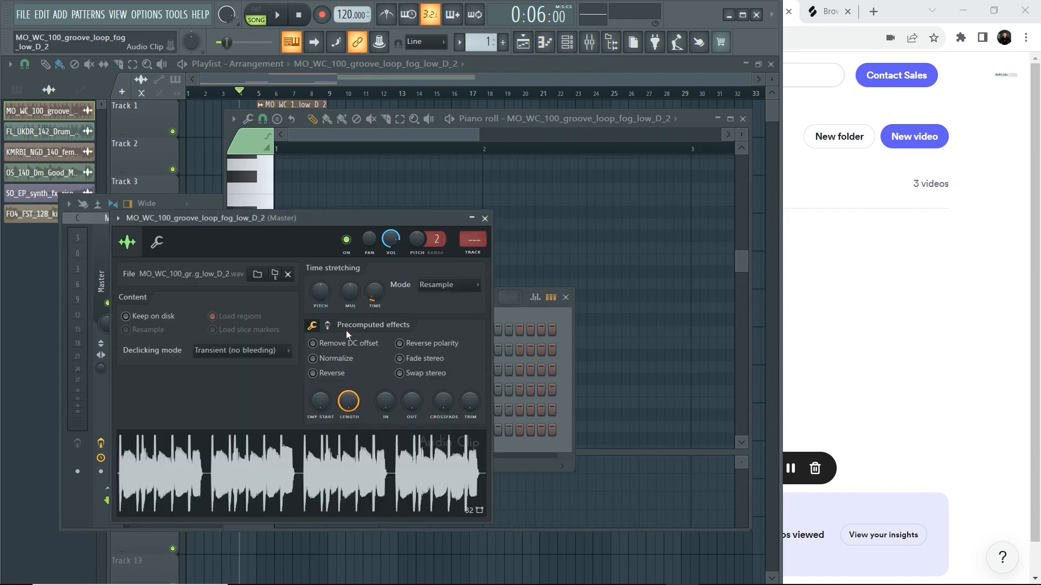
pyautogui.hotkey('ctrl', 'l')
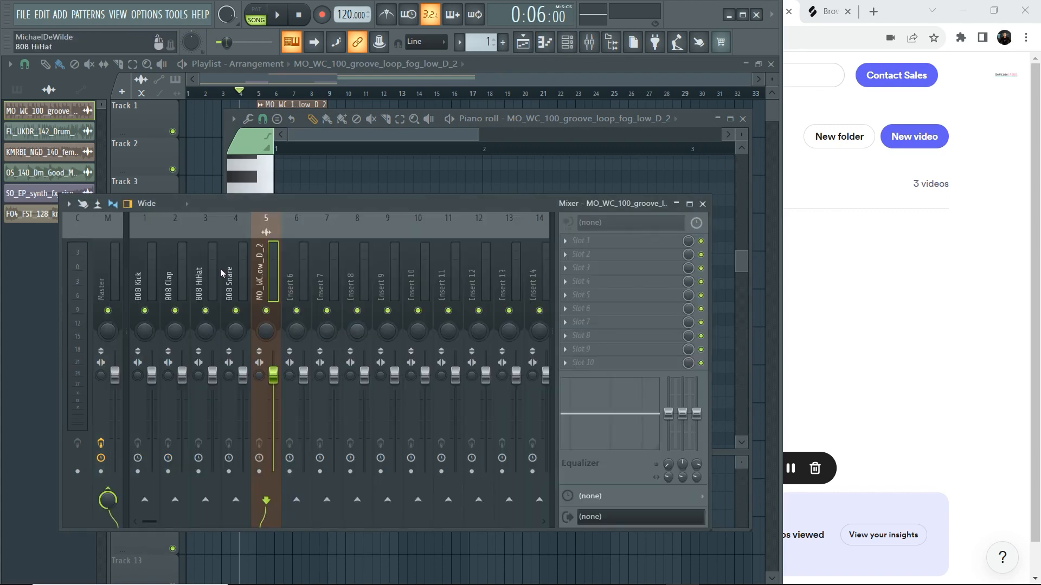
# Route the FL_UKDR_142 drum loop channel to mixer track 6 and the KMRBI_NGD_140 vocal loop channel to track 7.
pyautogui.click(569, 48)
pyautogui.click(341, 351)
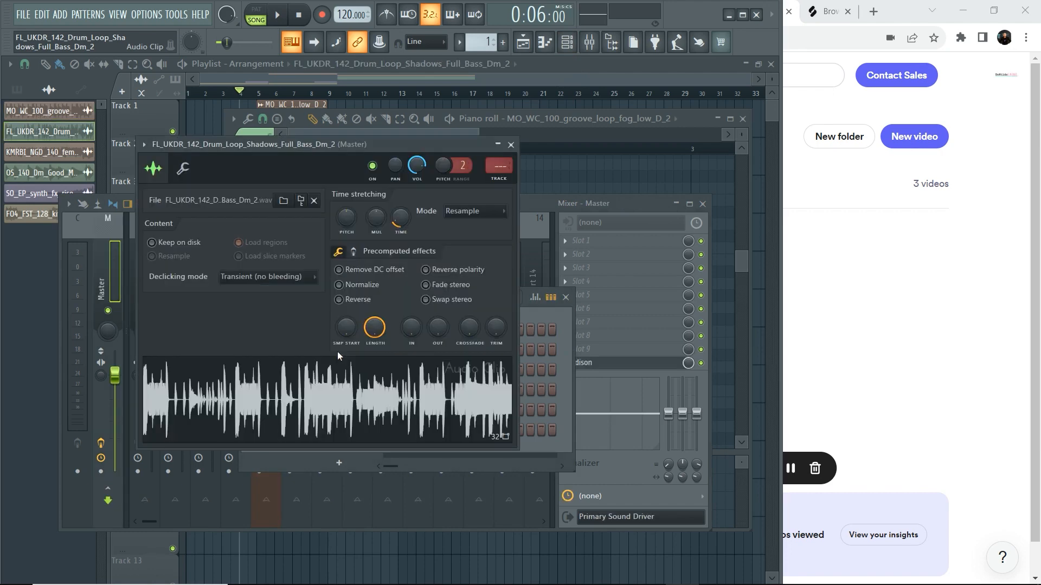
pyautogui.hotkey('ctrl', 'l')
pyautogui.click(565, 48)
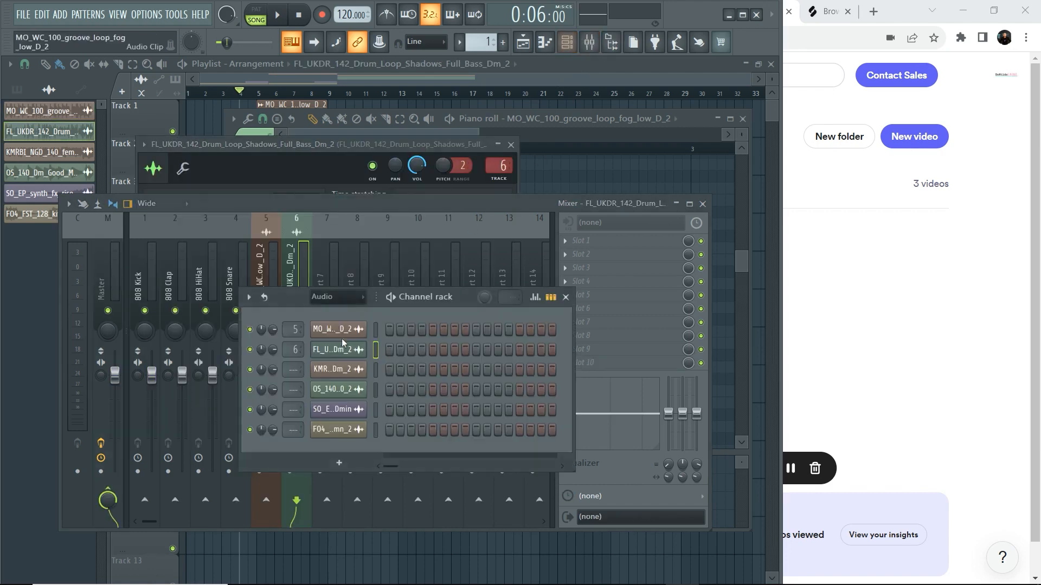
pyautogui.click(347, 368)
pyautogui.hotkey('ctrl', 'l')
# Route the OS_140 sine chords channel to mixer track 8 and the SO_EP riser channel to track 9.
pyautogui.click(566, 47)
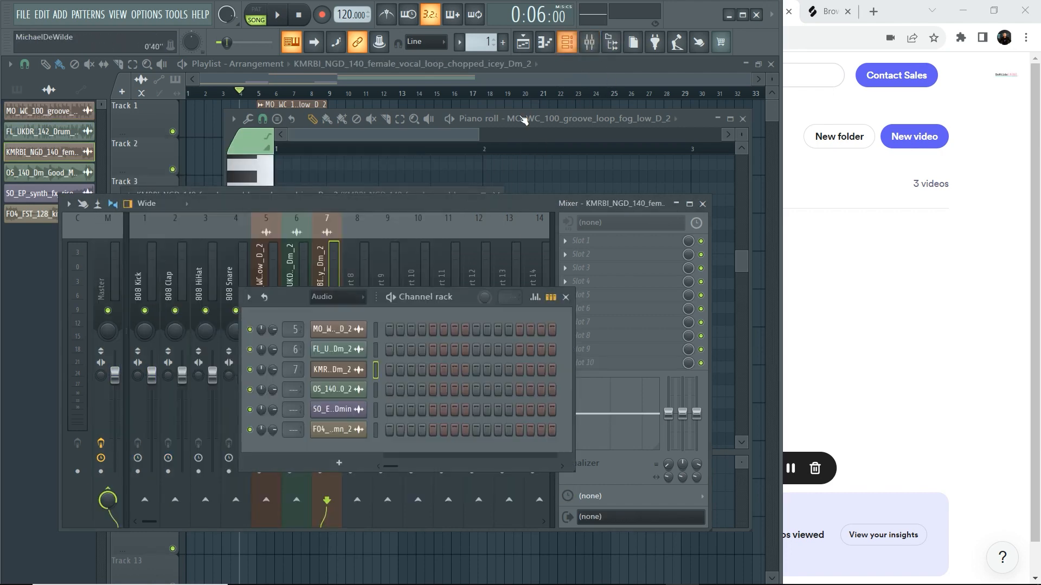
pyautogui.click(336, 389)
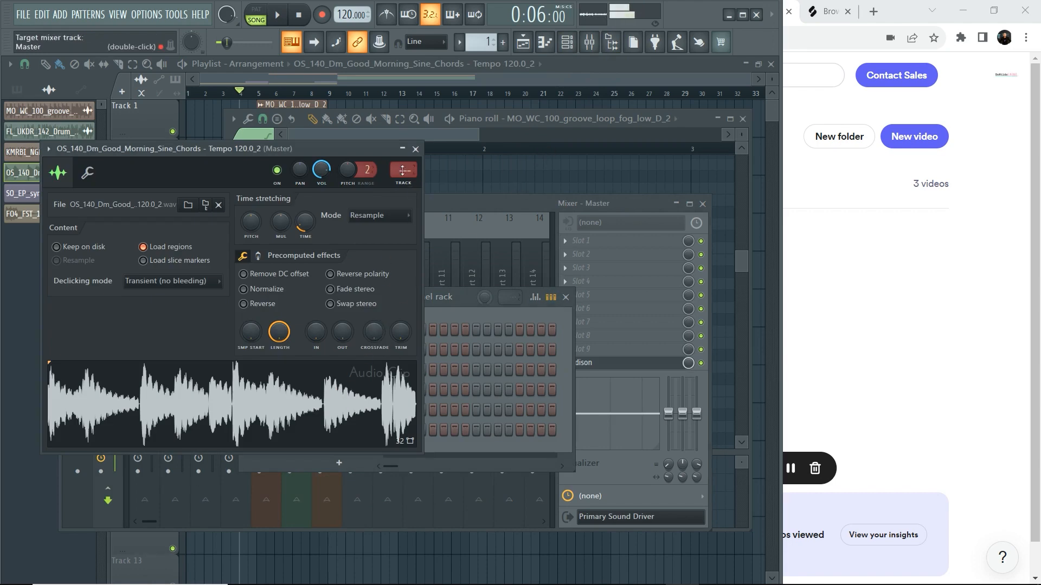
pyautogui.hotkey('ctrl', 'l')
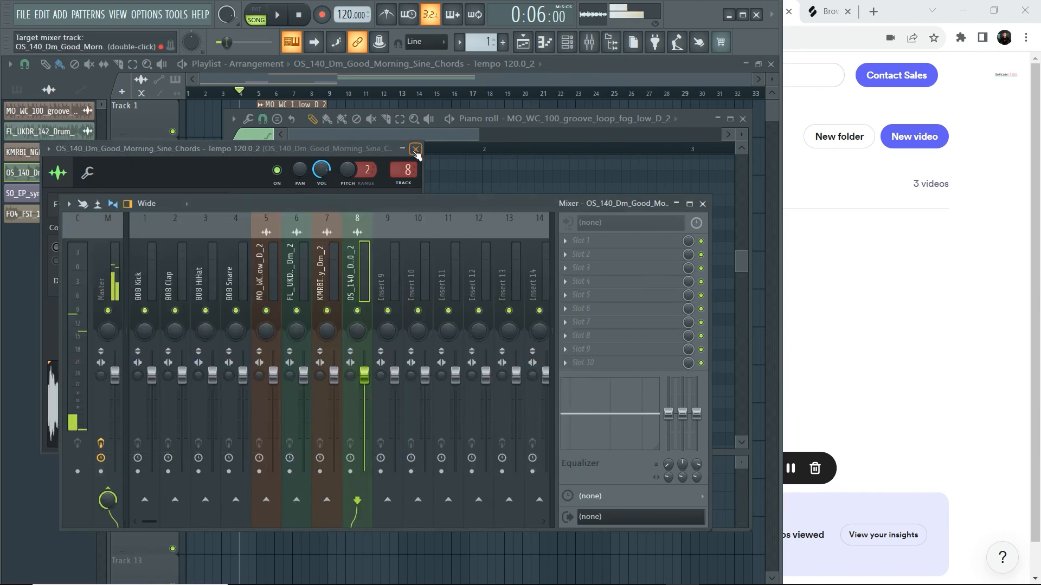
pyautogui.click(566, 43)
pyautogui.click(336, 404)
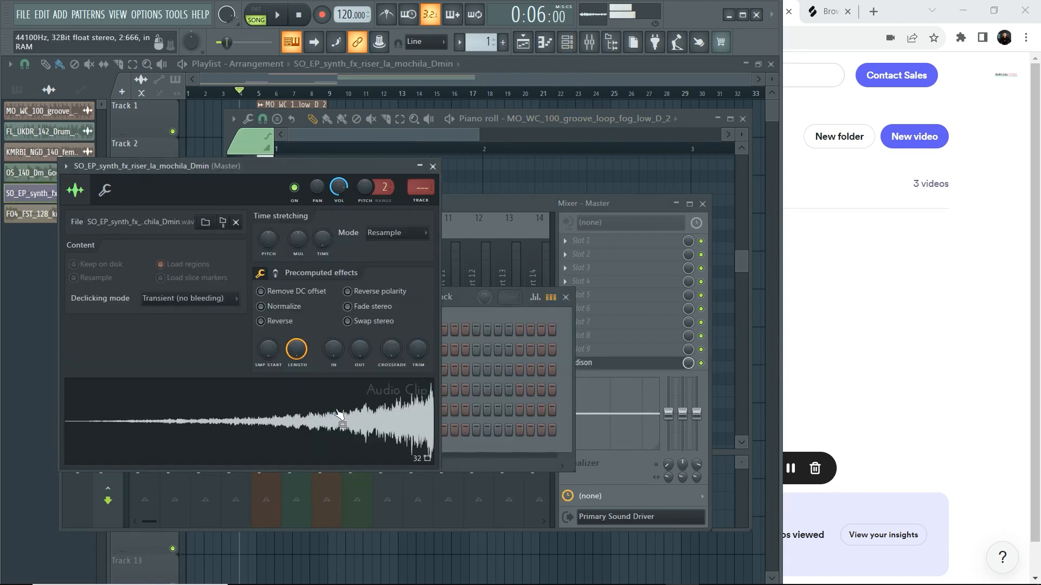
pyautogui.hotkey('ctrl', 'l')
# Route the FO4_FST_128 drone channel to mixer track 10.
pyautogui.click(566, 42)
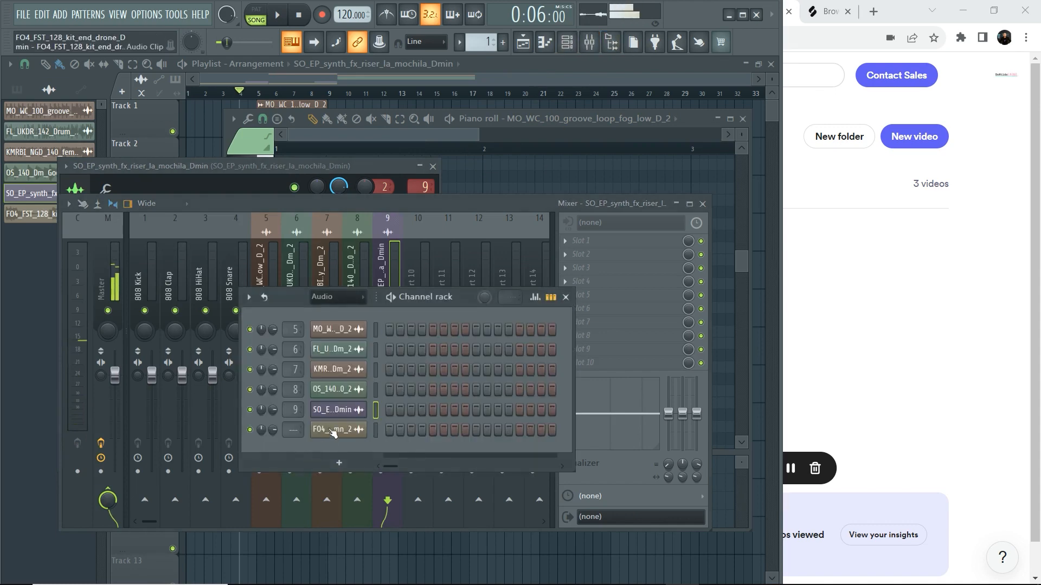
pyautogui.click(336, 431)
pyautogui.hotkey('ctrl', 'l')
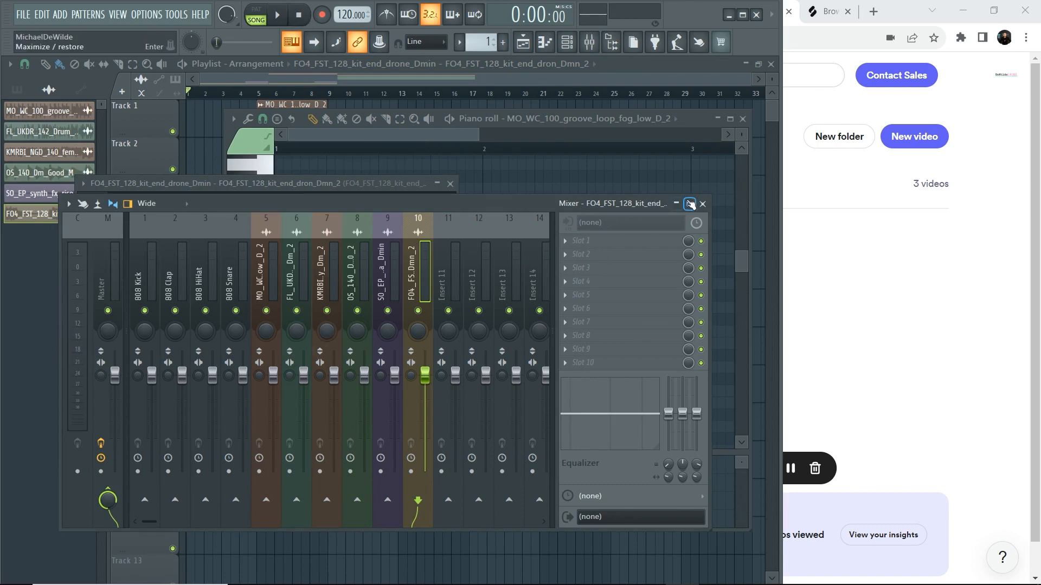
# Maximize the FL Studio window, then play the song and lower the drone's mixer track 10 to about 73% (-6.5 dB).
pyautogui.click(744, 16)
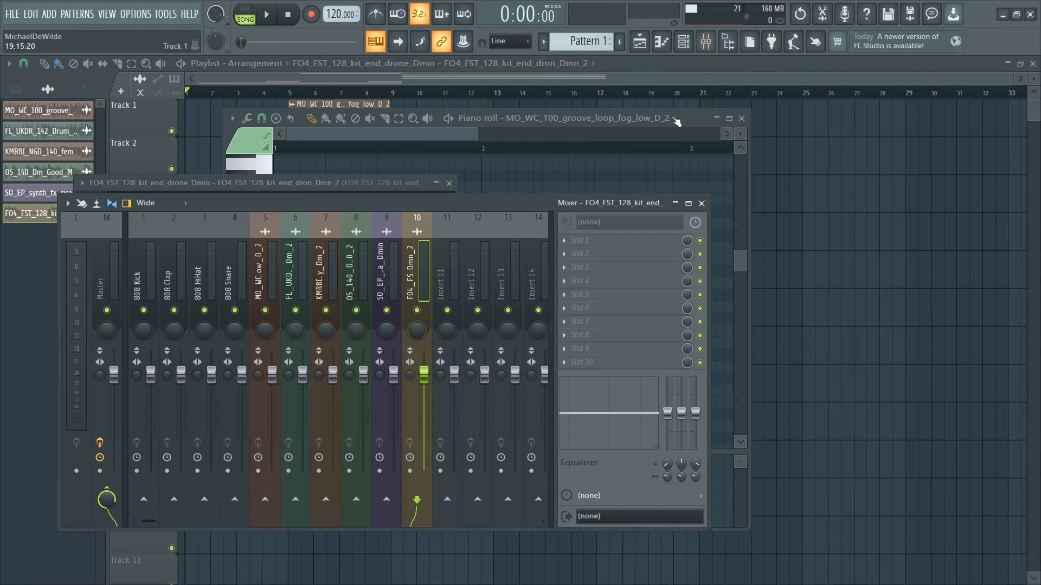
pyautogui.moveTo(535, 209); pyautogui.dragTo(650, 193)
pyautogui.press('space')
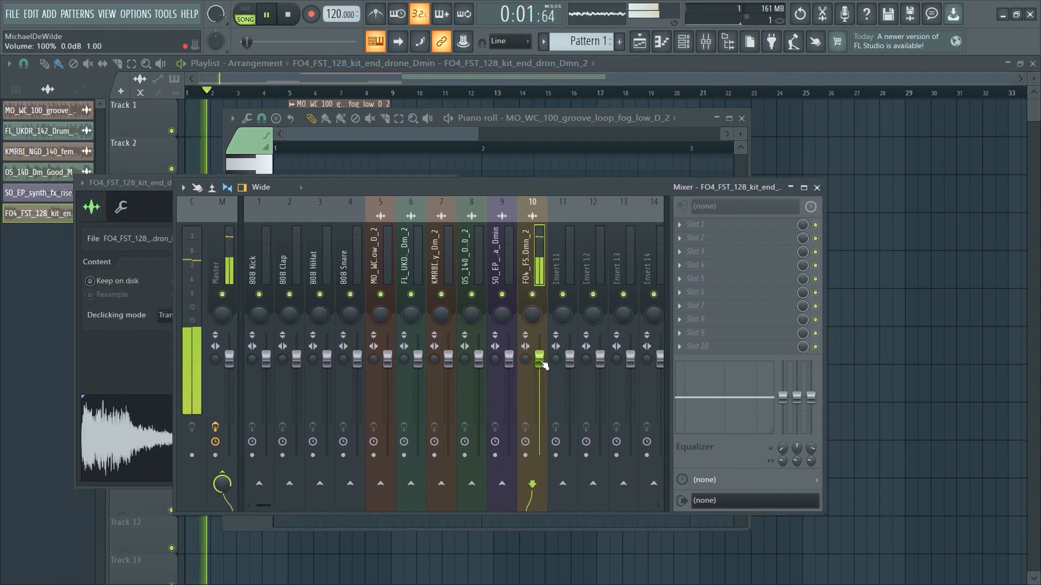
pyautogui.moveTo(534, 357); pyautogui.dragTo(538, 386)
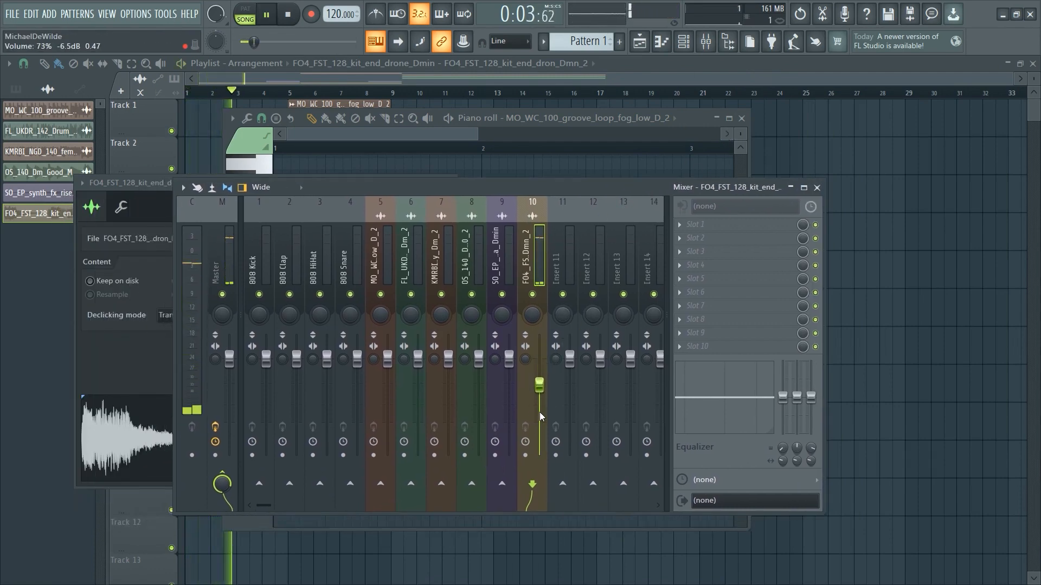
# Maximize the mixer and lower the riser's volume on track 9 and the drone's on track 10 further.
pyautogui.click(805, 187)
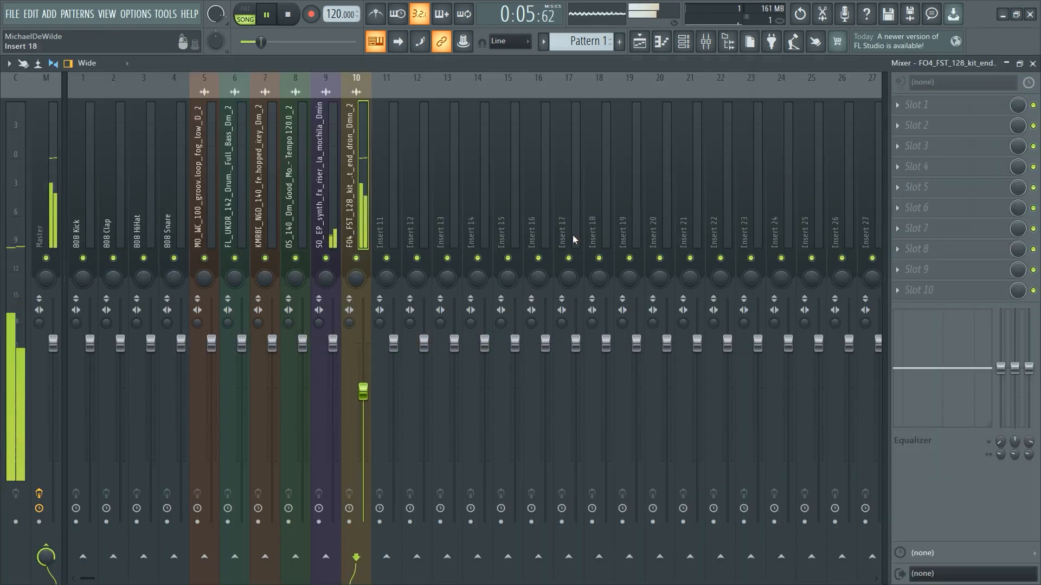
pyautogui.click(333, 346)
pyautogui.moveTo(333, 349); pyautogui.dragTo(360, 407)
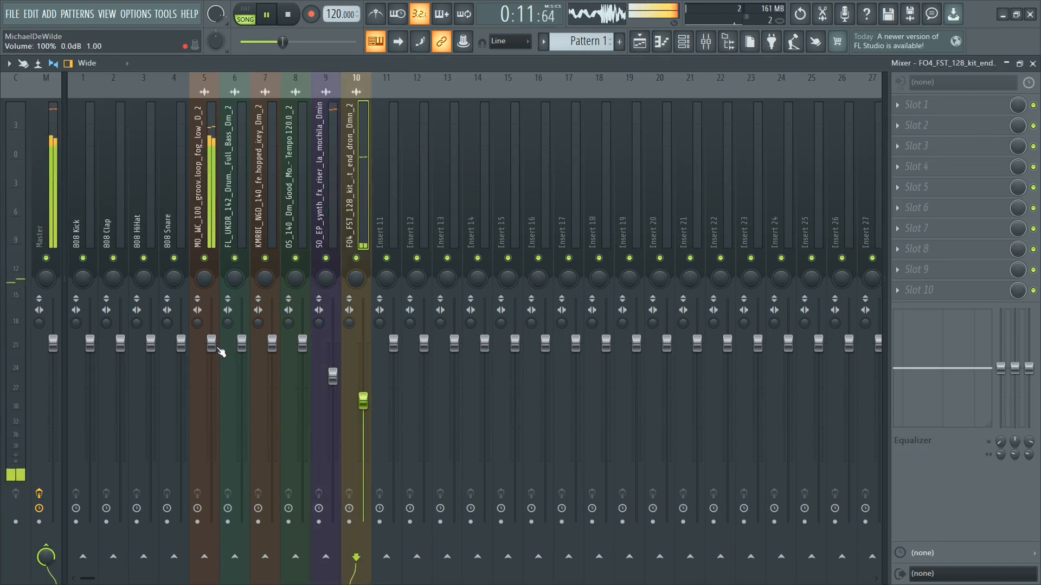
# Lower mixer track 5 to about 72% (-6.6 dB), match the faders of tracks 6, 7 and 8 to it, and stop playback.
pyautogui.moveTo(219, 350); pyautogui.dragTo(211, 369)
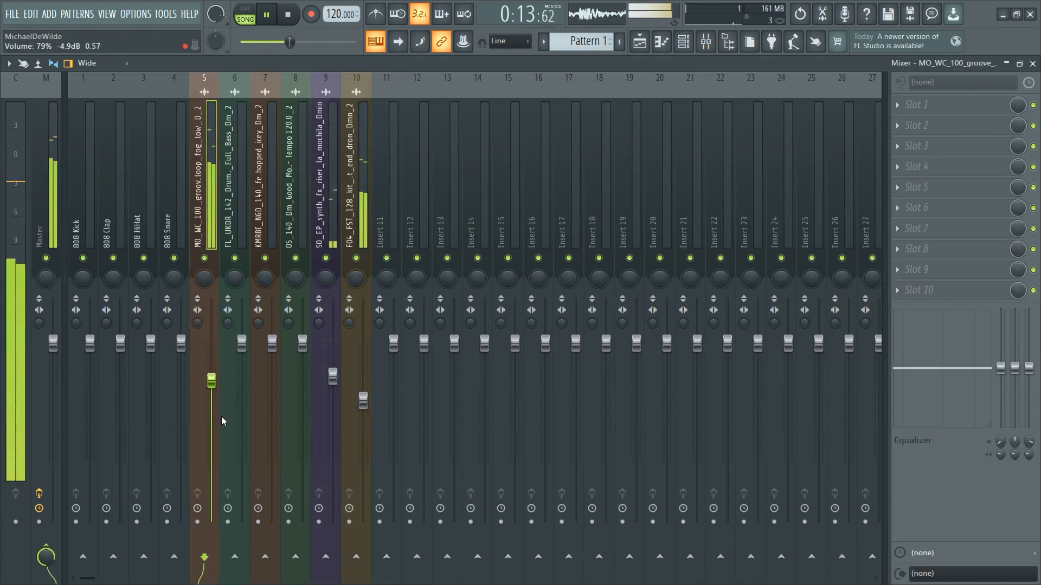
pyautogui.moveTo(221, 417); pyautogui.dragTo(226, 441)
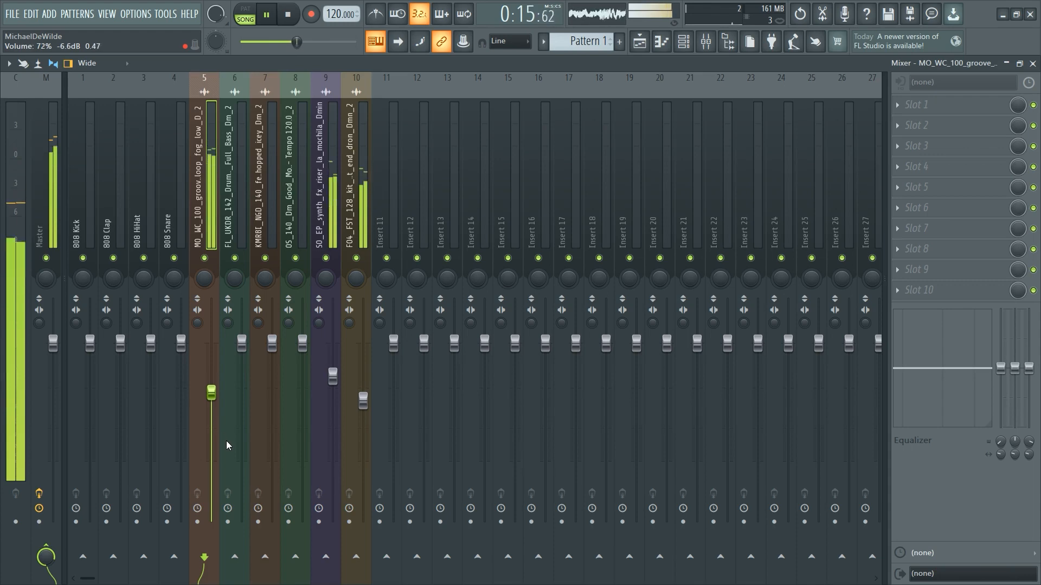
pyautogui.moveTo(242, 343); pyautogui.dragTo(239, 430)
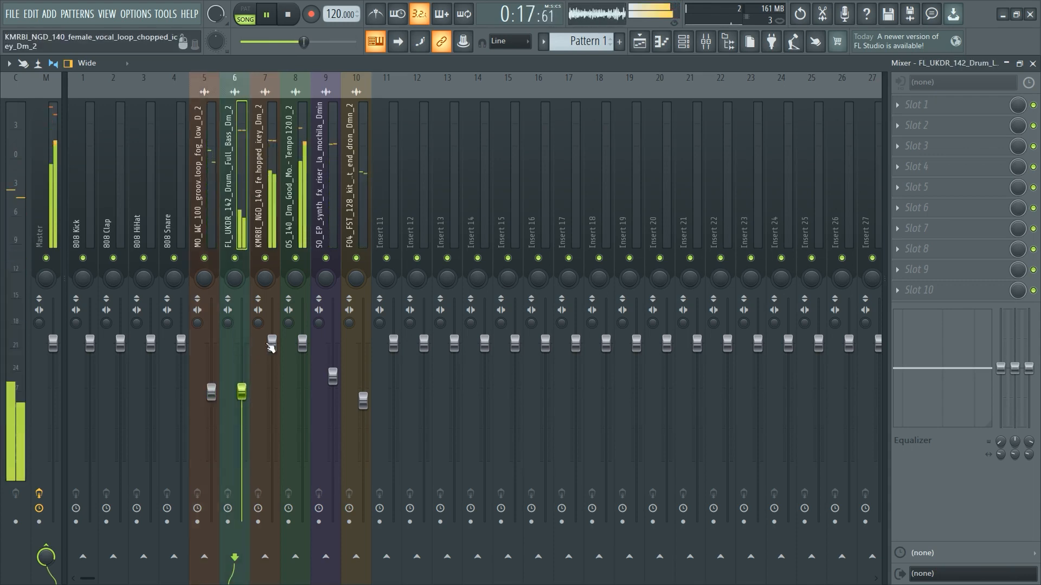
pyautogui.moveTo(270, 343); pyautogui.dragTo(268, 437)
pyautogui.moveTo(302, 343); pyautogui.dragTo(302, 390)
pyautogui.press('space')
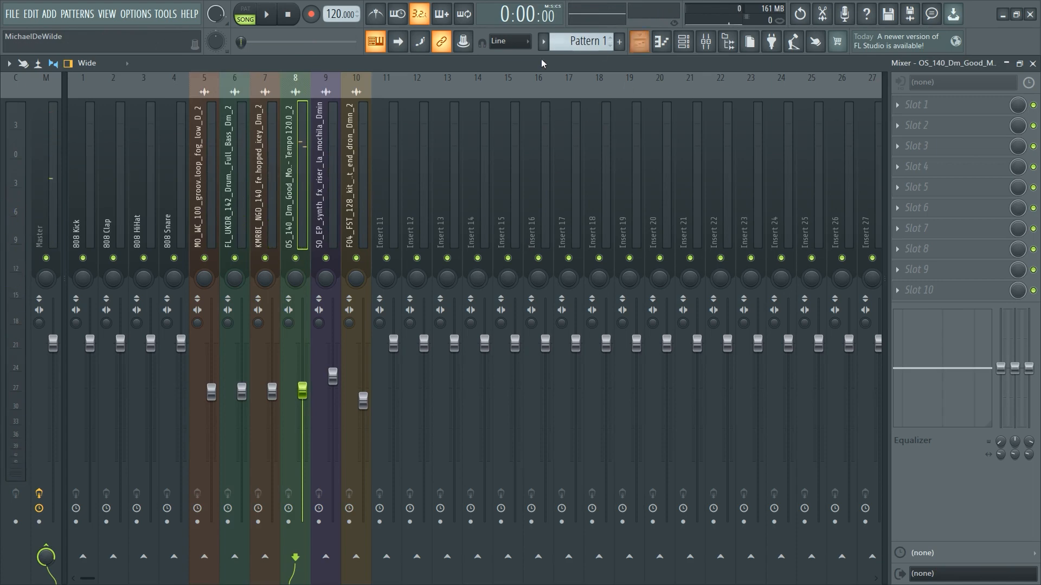
# Set the playlist playhead to bar 5, solo the groove loop's mixer track 5, and play from there.
pyautogui.click(641, 46)
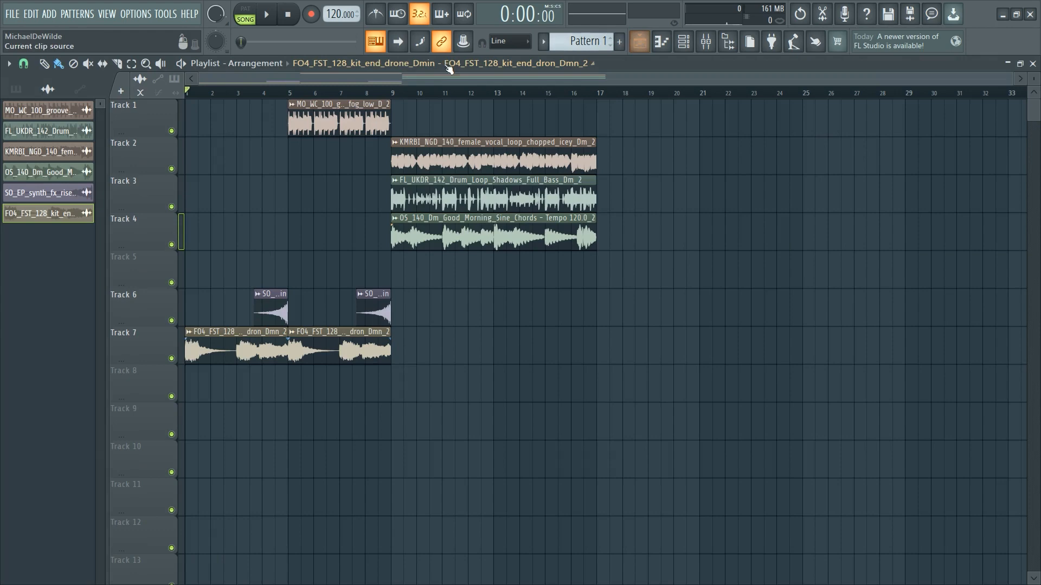
pyautogui.click(288, 94)
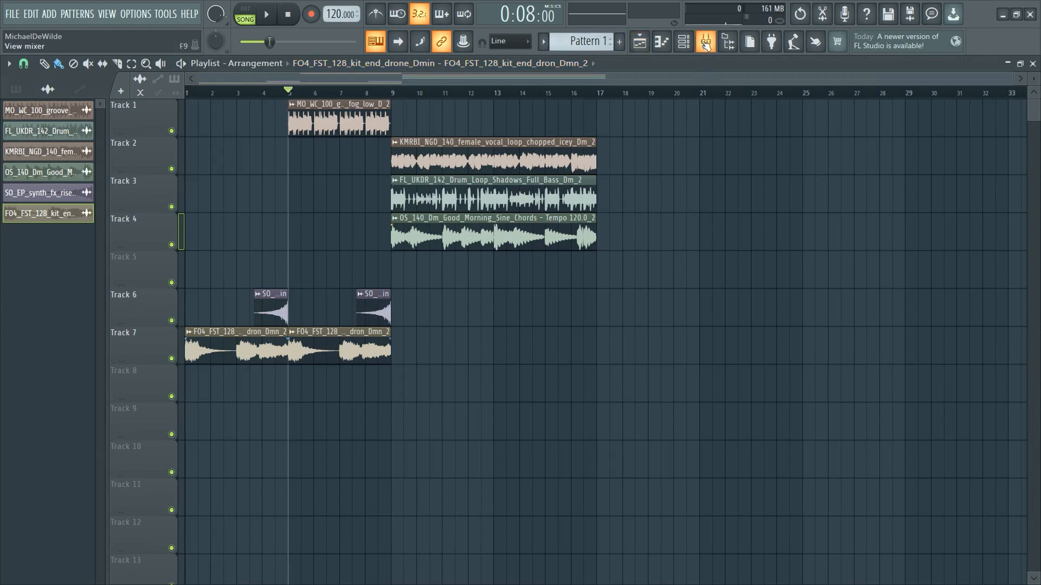
pyautogui.click(705, 45)
pyautogui.rightClick(205, 258)
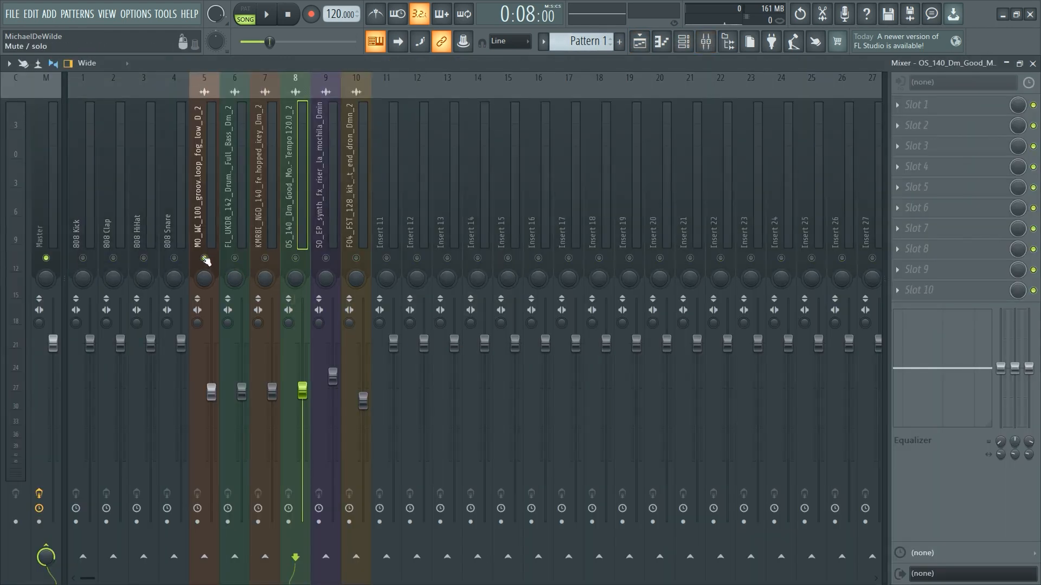
pyautogui.press('space')
pyautogui.press('space')
pyautogui.press('space')
pyautogui.click(19, 299)
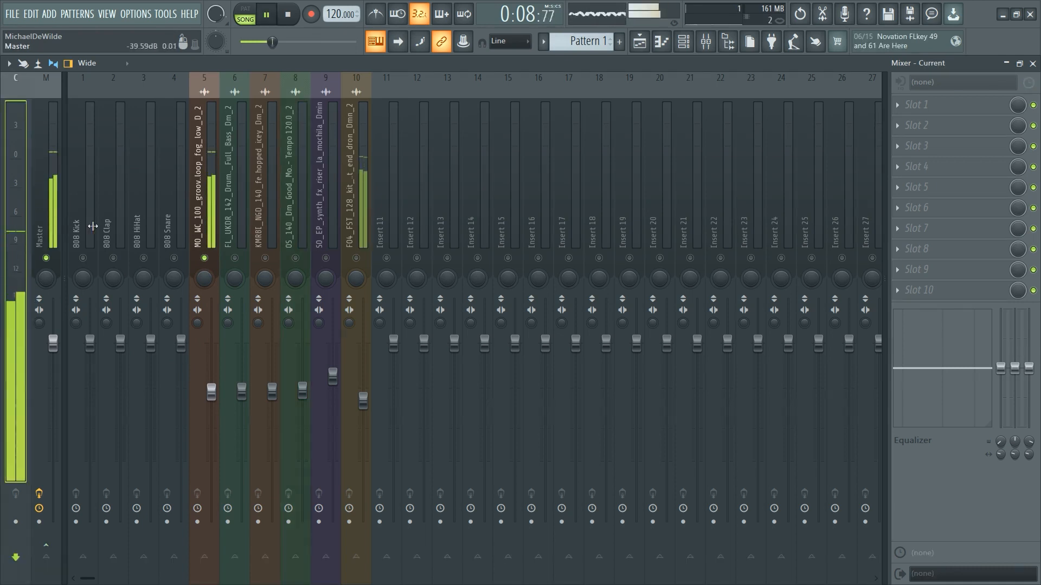
# Lower the soloed groove loop on mixer track 5 to 56% (-11.0 dB), and stop playback.
pyautogui.moveTo(212, 392); pyautogui.dragTo(206, 442)
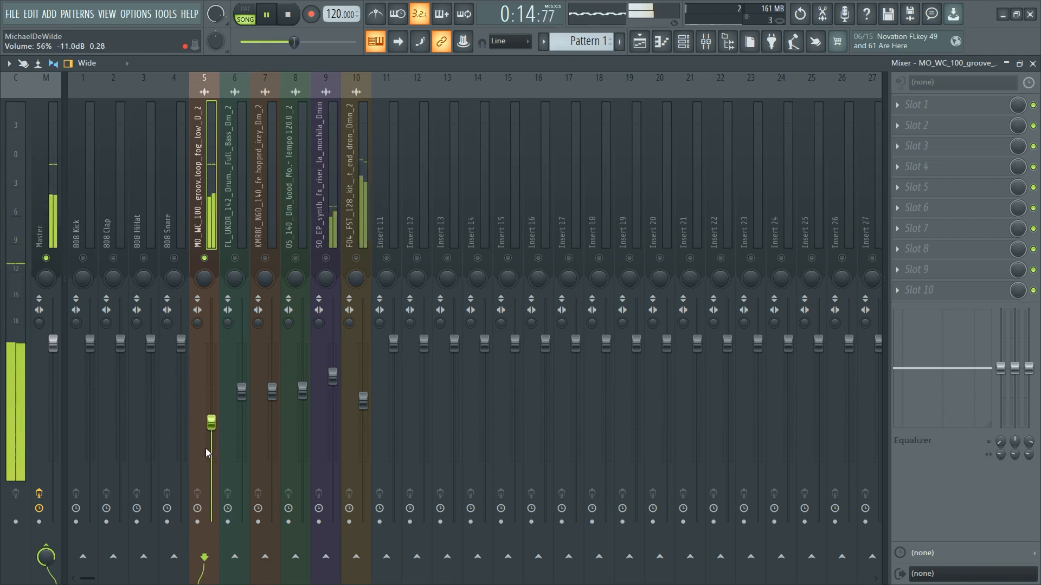
pyautogui.moveTo(212, 423); pyautogui.dragTo(212, 424)
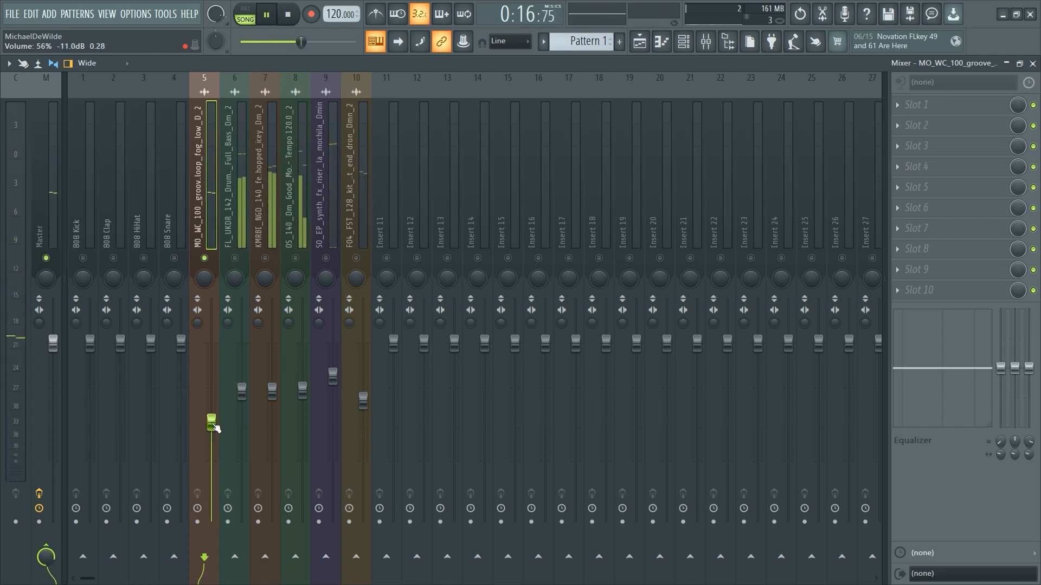
pyautogui.press('space')
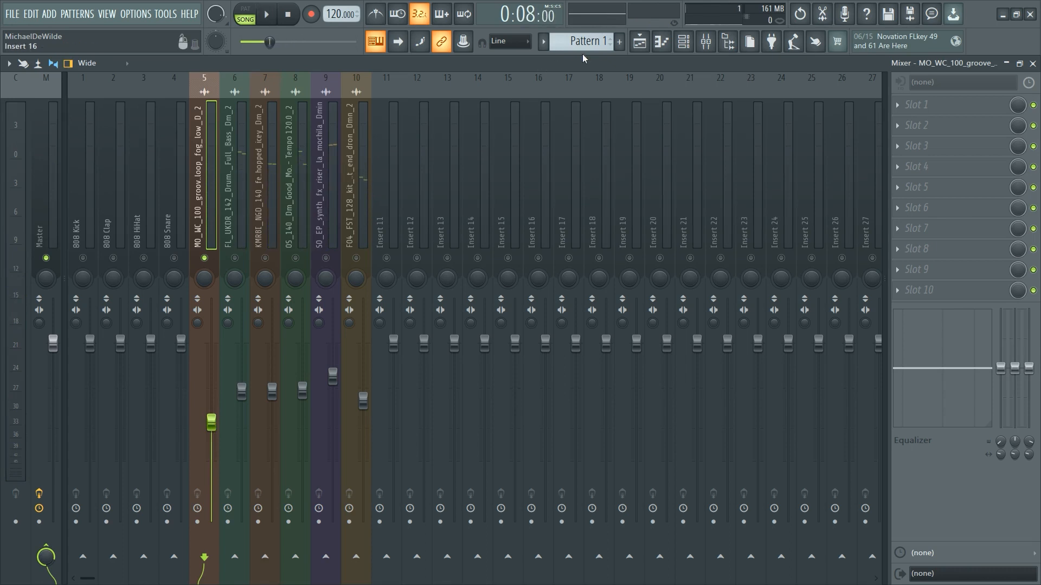
# Solo the drum loop's mixer track 6, play from bar 9, lower its fader to about track 5's level, and stop playback.
pyautogui.click(638, 49)
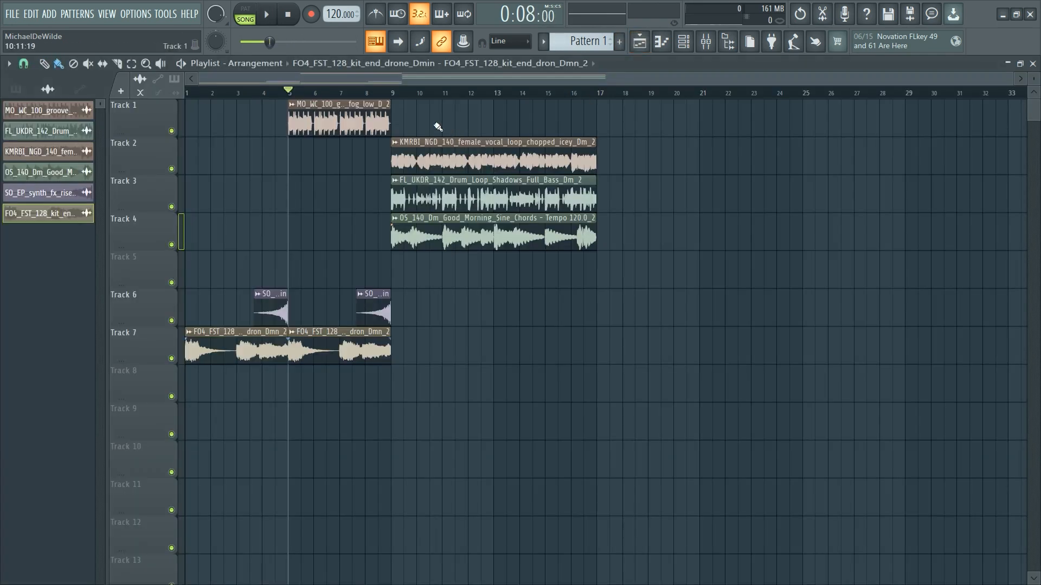
pyautogui.click(394, 95)
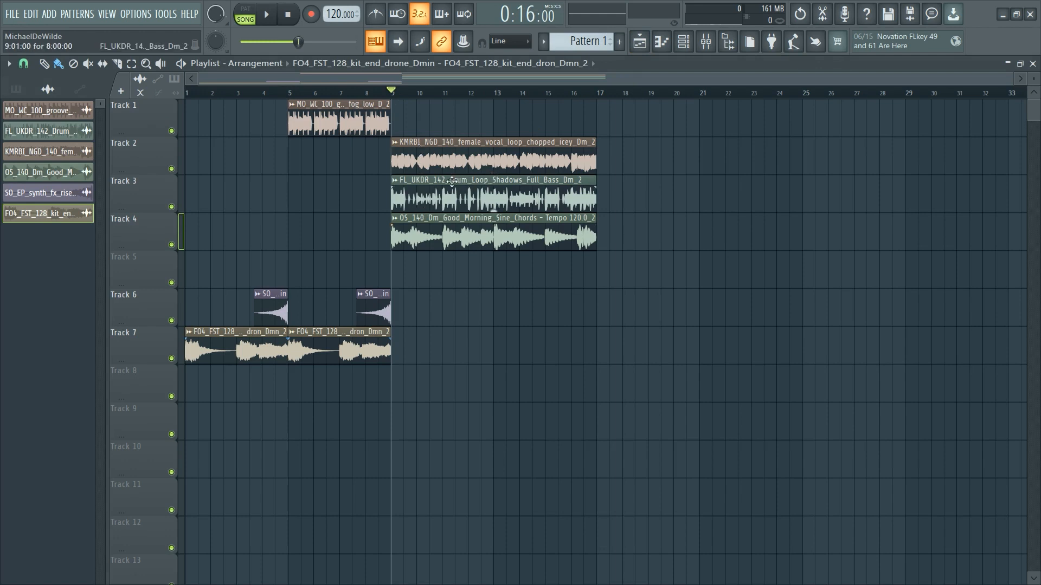
pyautogui.click(706, 41)
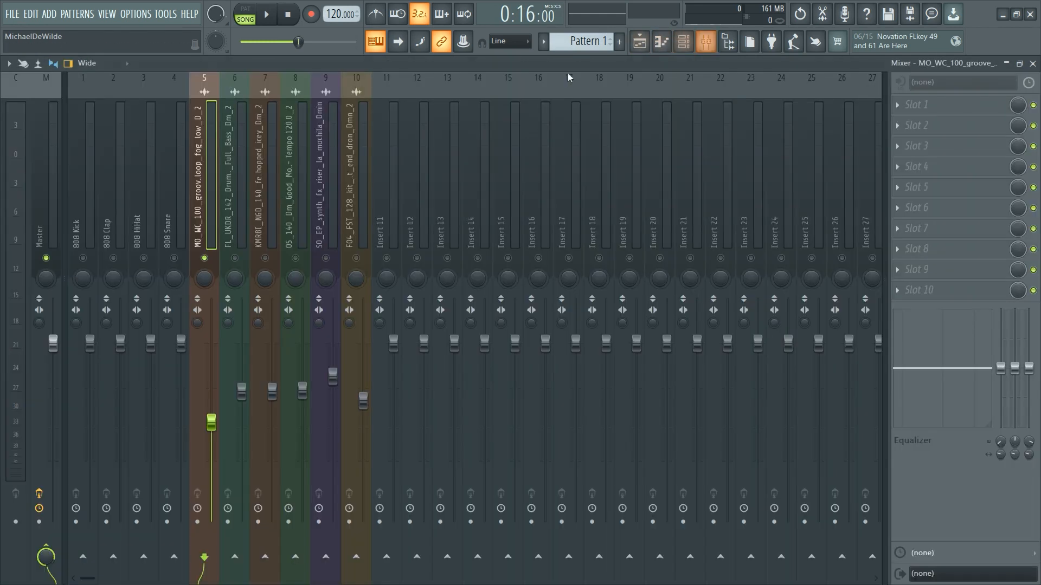
pyautogui.click(236, 200)
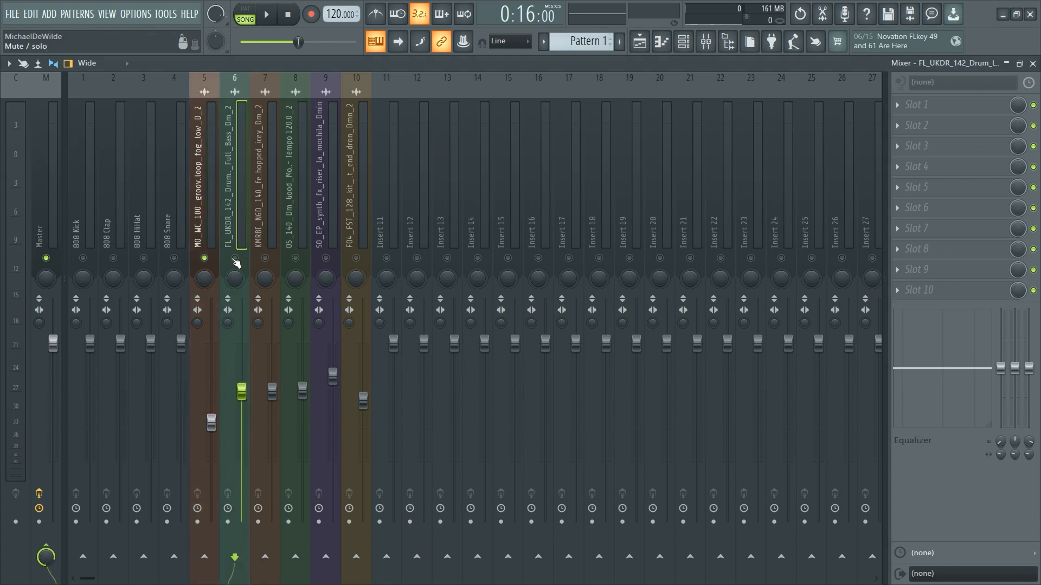
pyautogui.click(234, 259)
pyautogui.press('space')
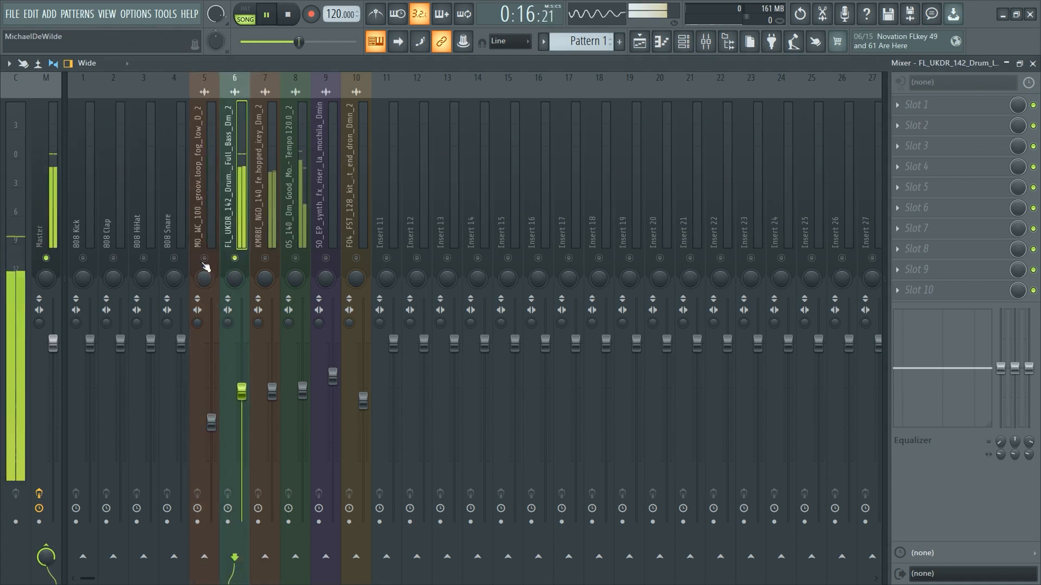
pyautogui.moveTo(242, 391); pyautogui.dragTo(241, 430)
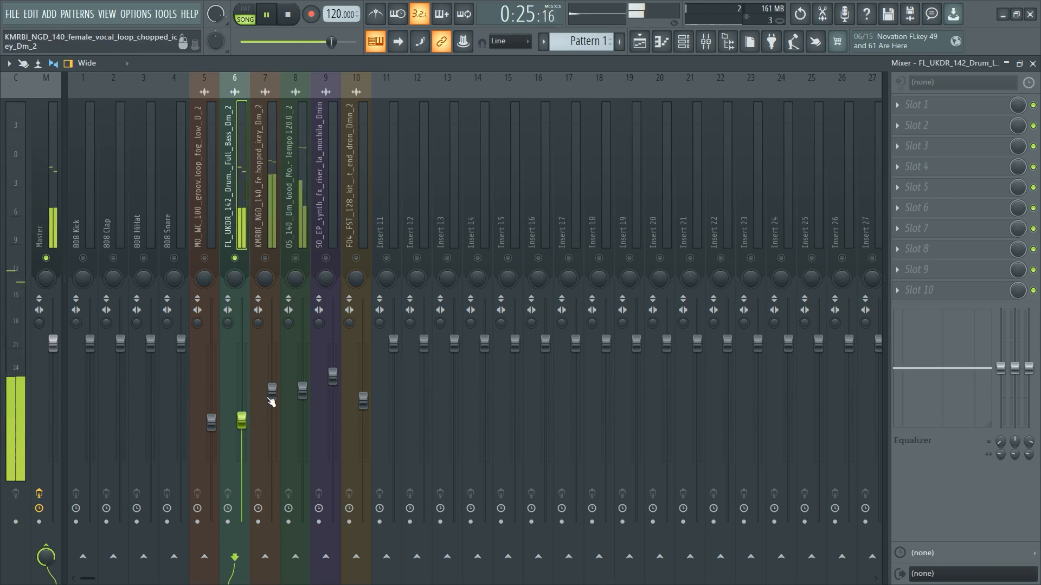
pyautogui.press('space')
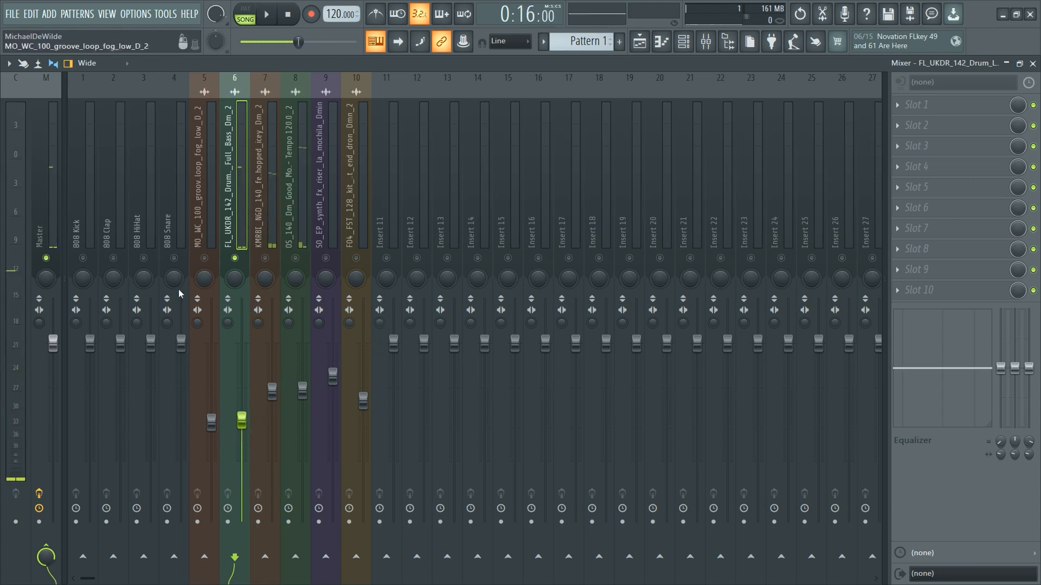
# Leave only the groove loop on mixer track 5 and the drone on track 10 audible, and move the playhead back before bar 3.
pyautogui.click(206, 259)
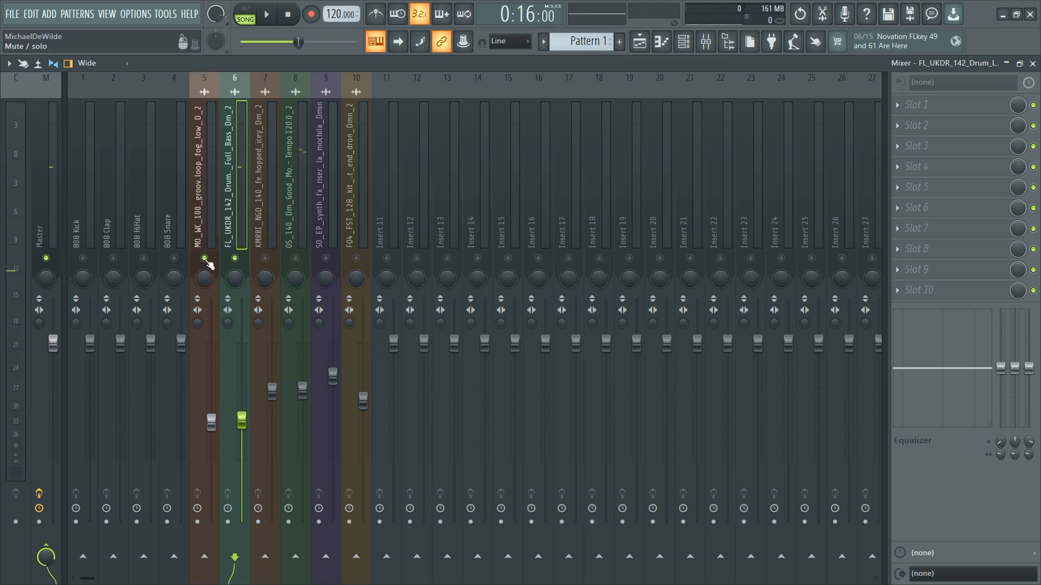
pyautogui.click(648, 45)
pyautogui.moveTo(374, 93); pyautogui.dragTo(229, 110)
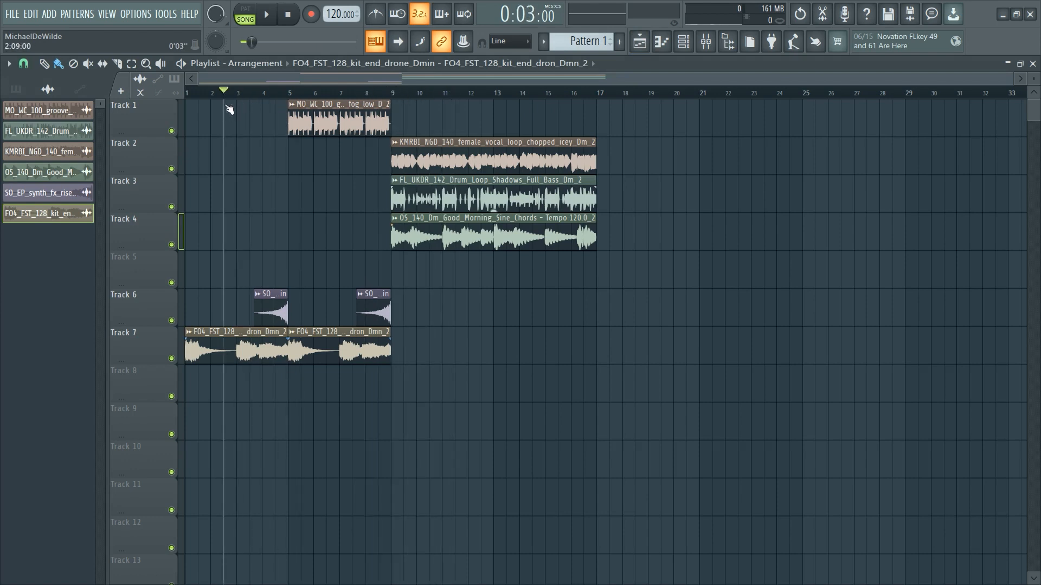
pyautogui.click(703, 45)
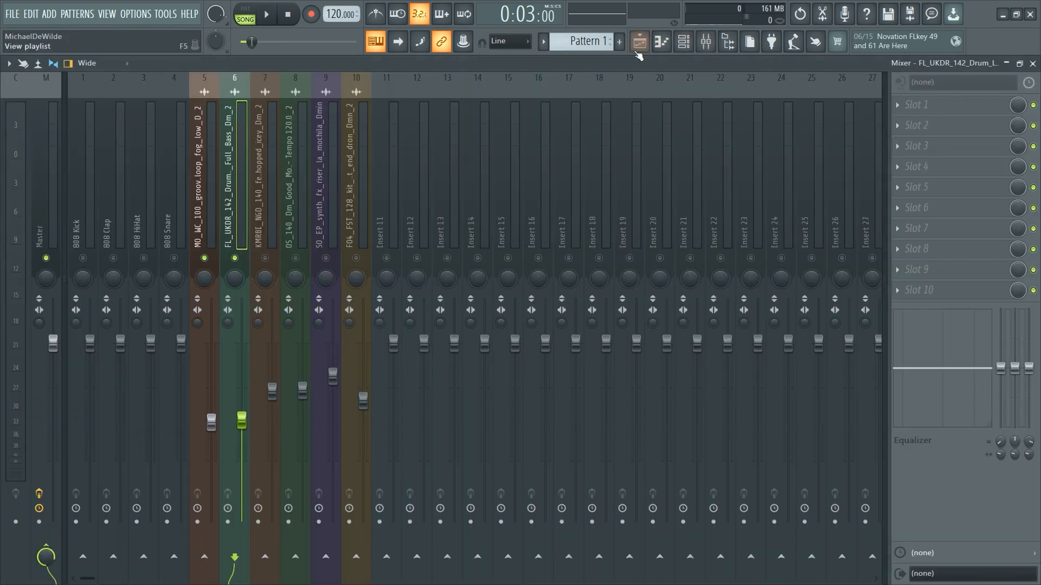
pyautogui.click(236, 258)
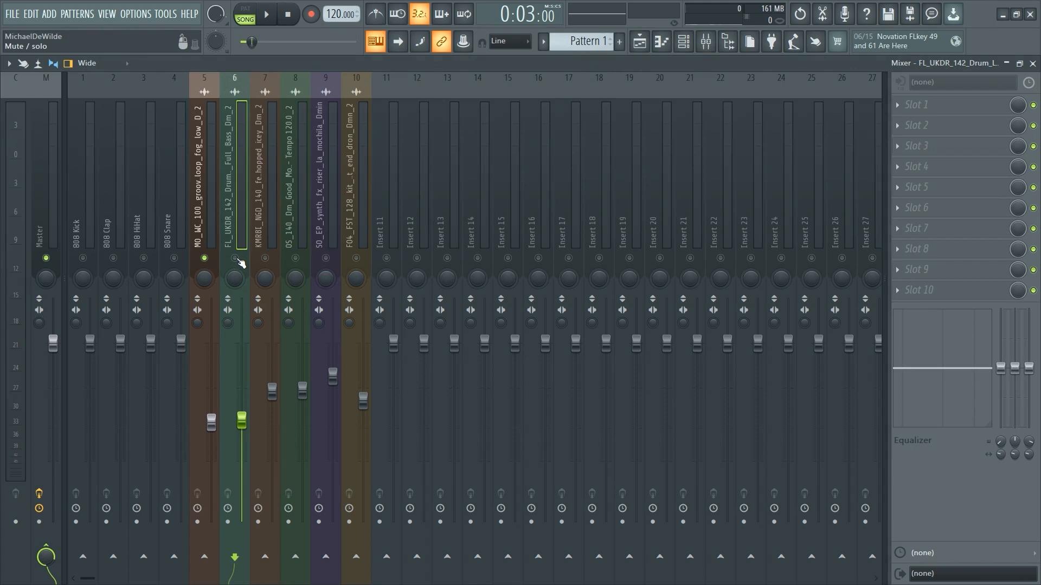
pyautogui.click(653, 43)
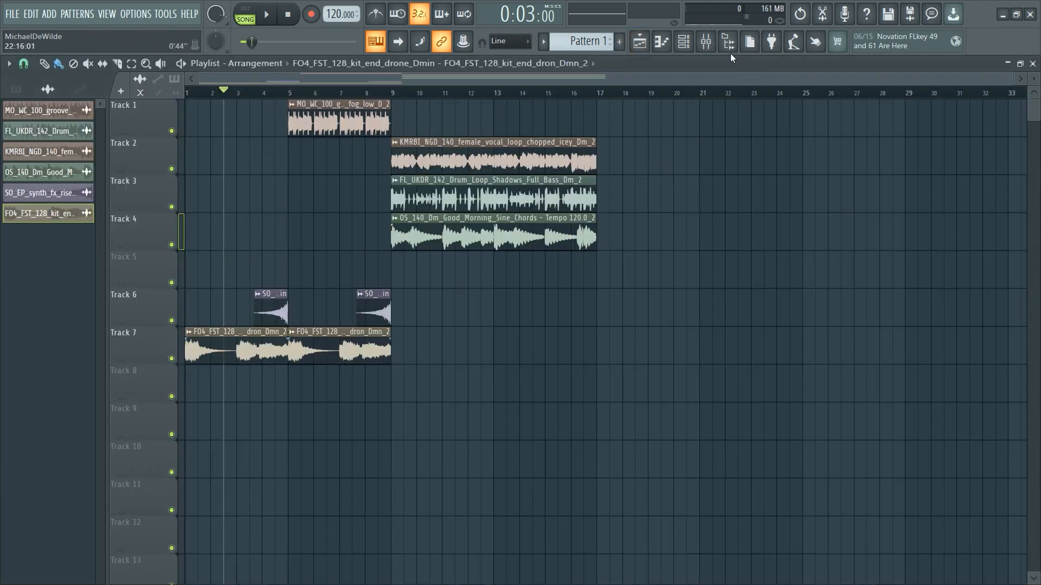
pyautogui.click(706, 42)
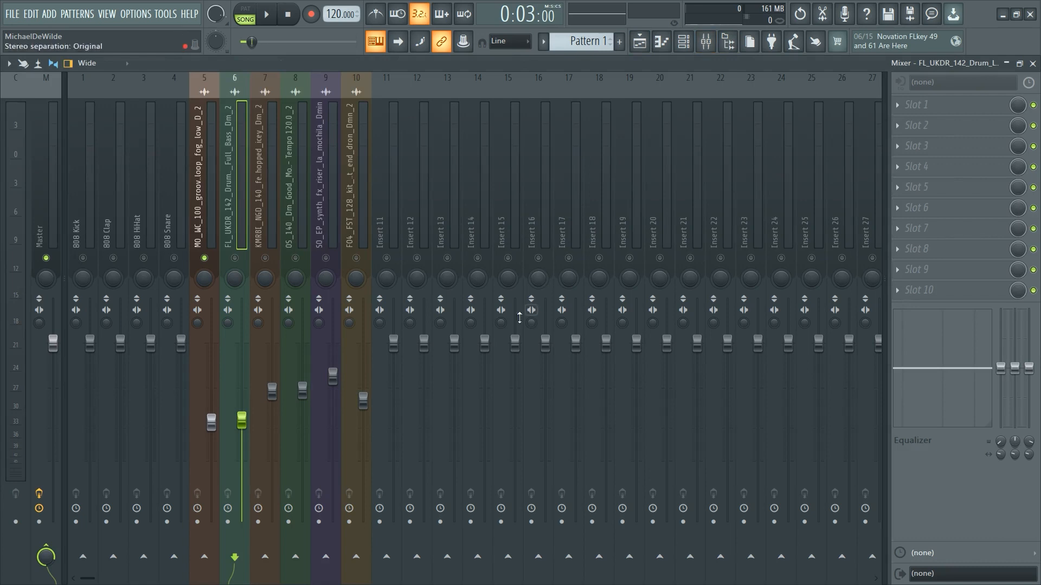
pyautogui.click(357, 259)
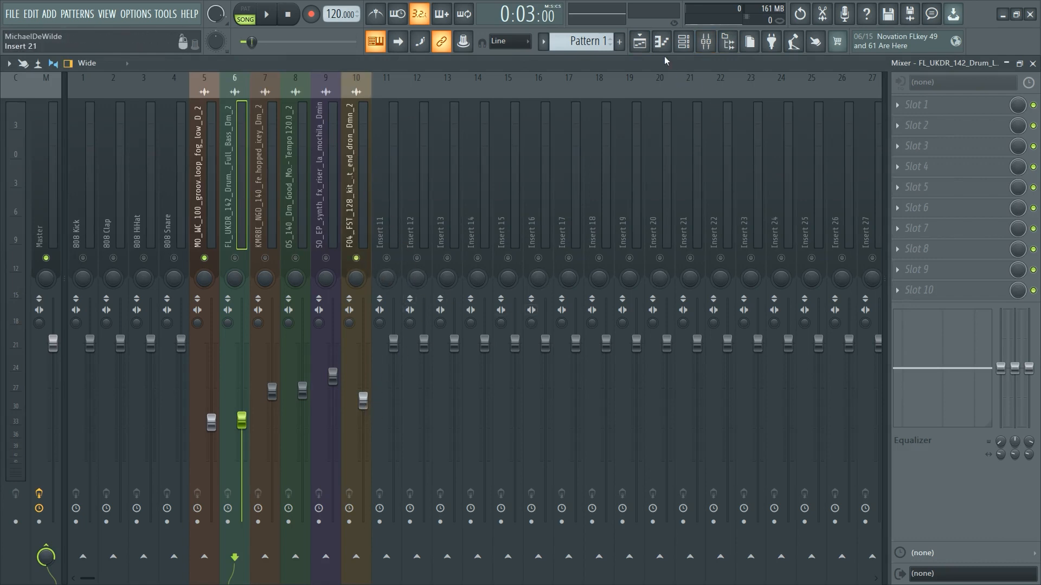
# Play from the start, lower the drone on mixer track 10 to 40% (-15.8 dB), and stop playback.
pyautogui.click(288, 16)
pyautogui.press('space')
pyautogui.moveTo(362, 400); pyautogui.dragTo(363, 450)
pyautogui.press('space')
pyautogui.press('space')
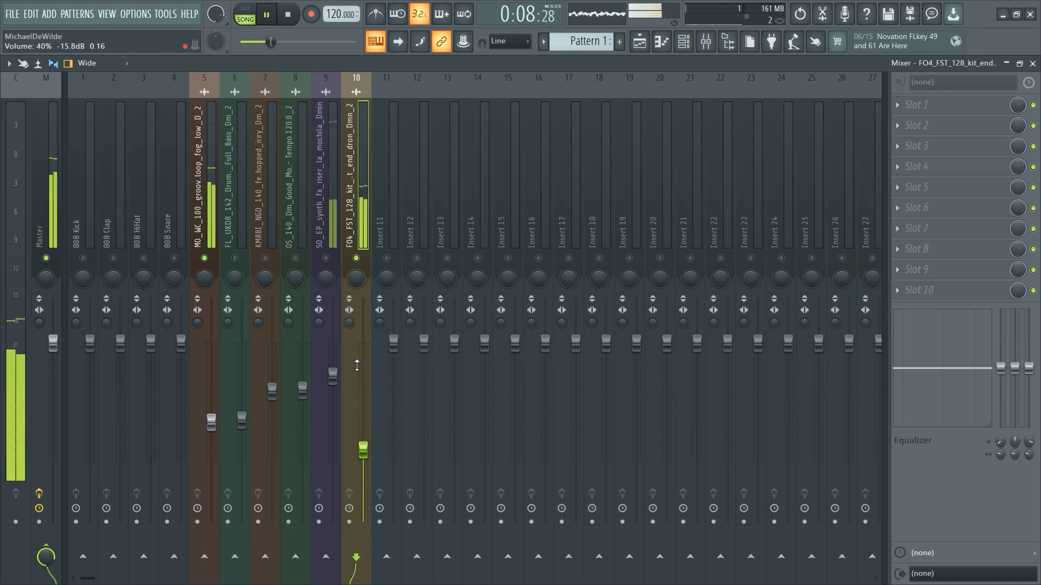
pyautogui.press('space')
# Unmute the riser's mixer track 9, lower it to 40% (-16.0 dB), and play from the start.
pyautogui.click(326, 259)
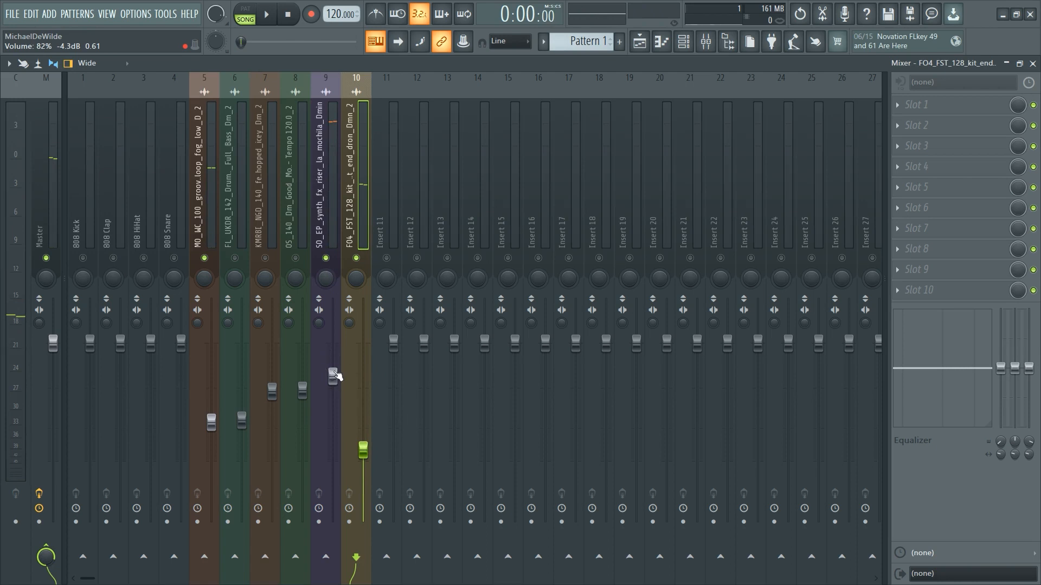
pyautogui.moveTo(335, 376); pyautogui.dragTo(348, 513)
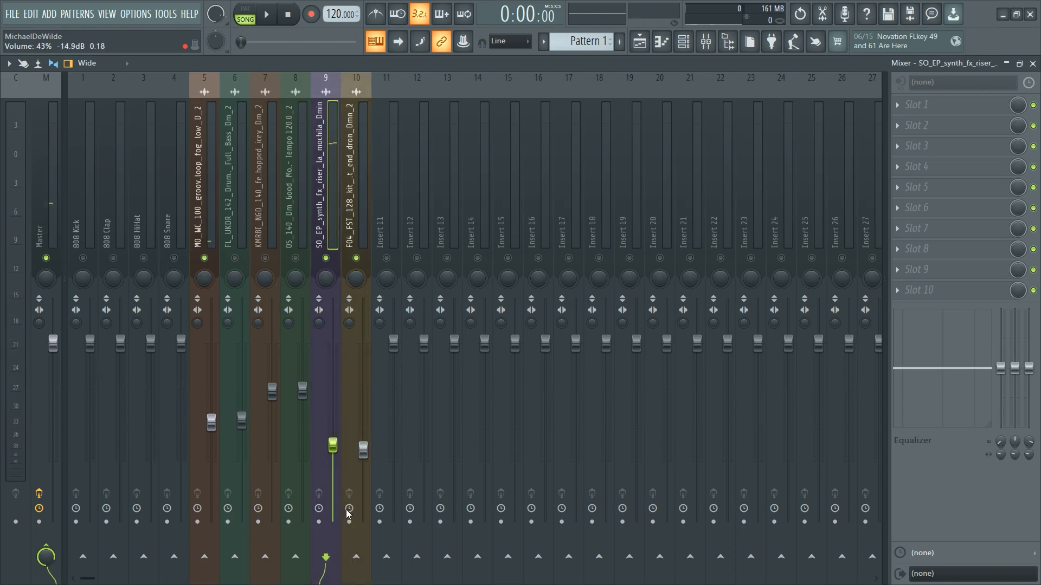
pyautogui.press('space')
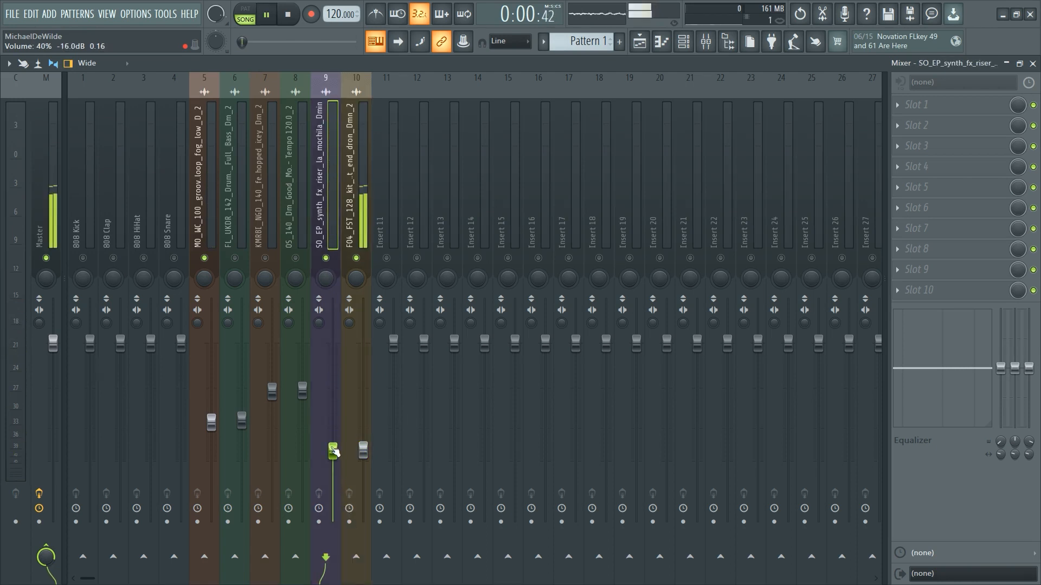
# Raise the system volume for listening, lower the riser on mixer track 9 slightly below the drone's fader, and stop playback.
pyautogui.press('XF86AudioRaiseVolume')
pyautogui.press('XF86AudioRaiseVolume')
pyautogui.press('XF86AudioRaiseVolume')
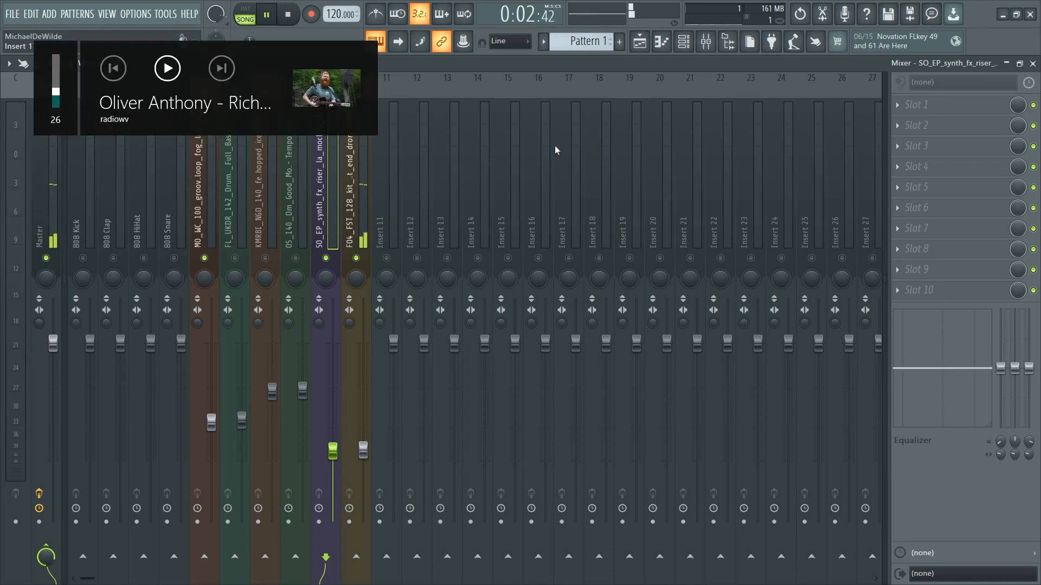
pyautogui.press('XF86AudioRaiseVolume')
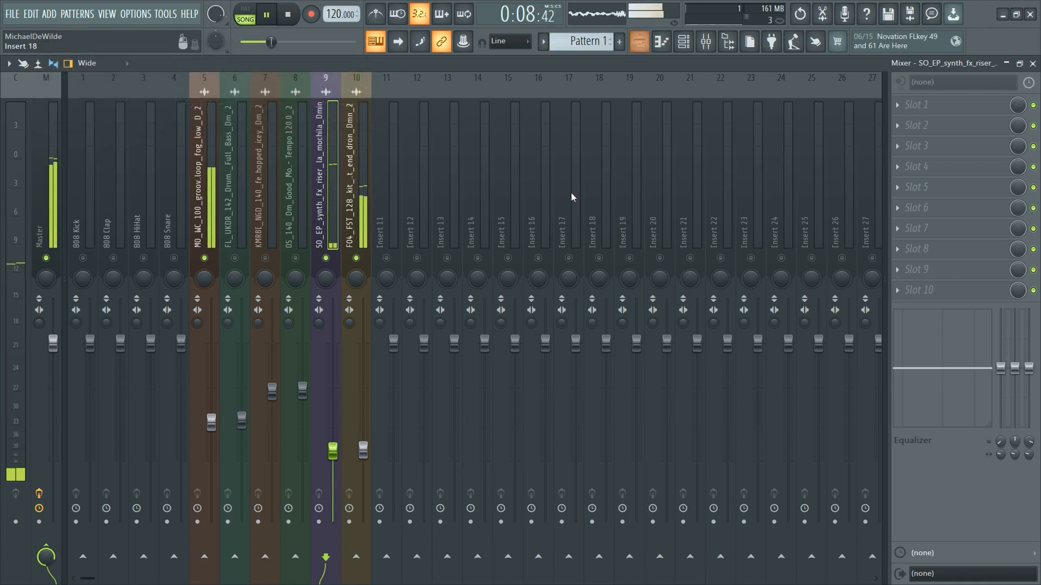
pyautogui.moveTo(332, 455); pyautogui.dragTo(330, 467)
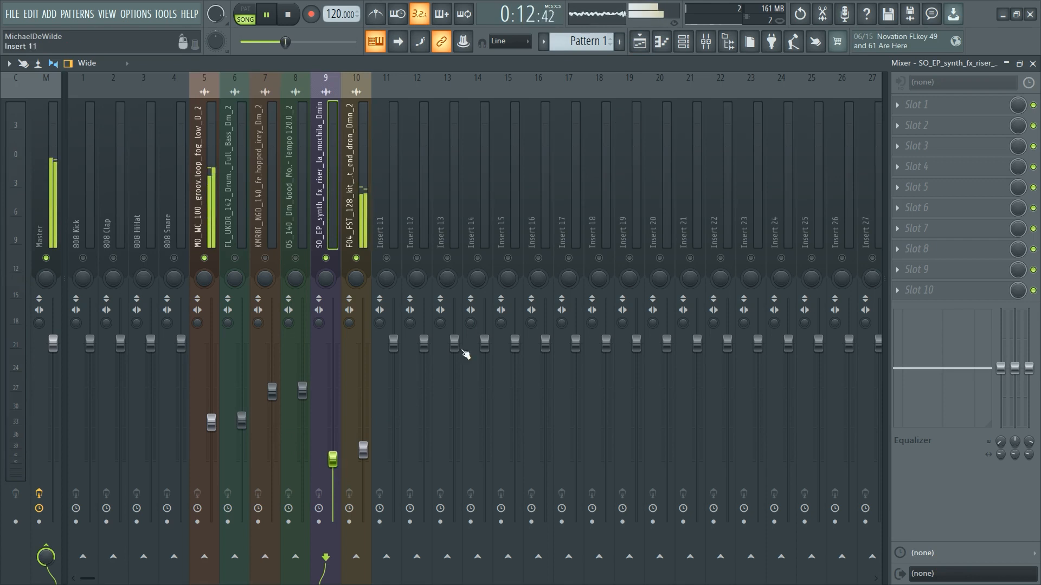
pyautogui.press('space')
# Set the playlist playhead to bar 9, unmute mixer tracks 6, 7 and 8, and play from there.
pyautogui.click(640, 42)
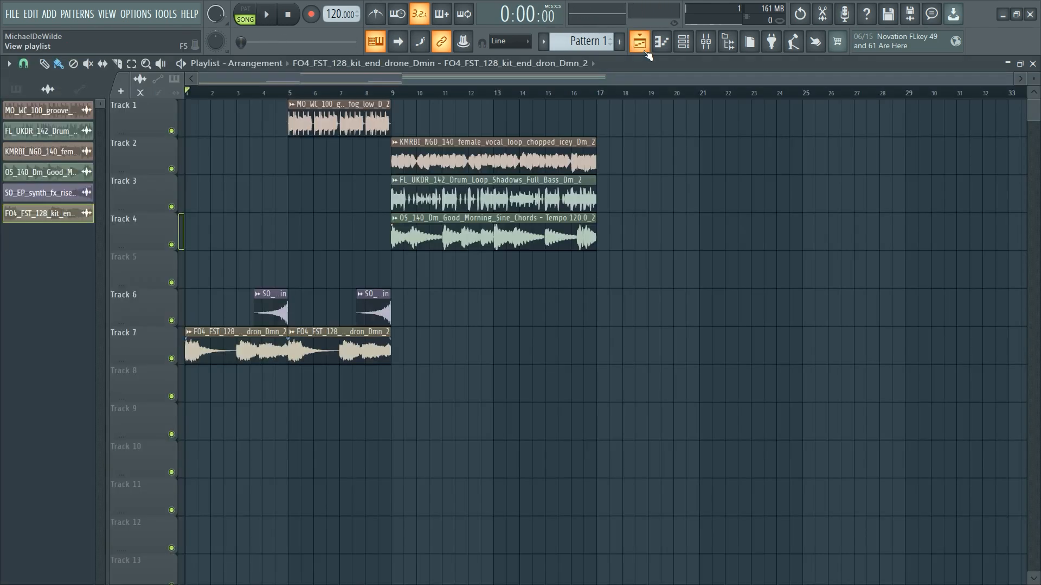
pyautogui.click(391, 93)
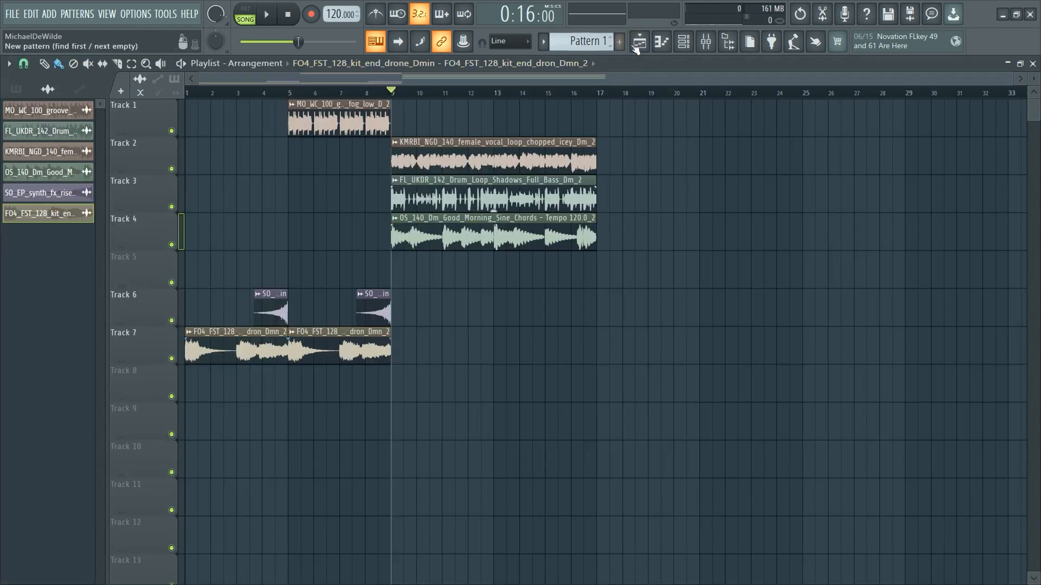
pyautogui.click(706, 42)
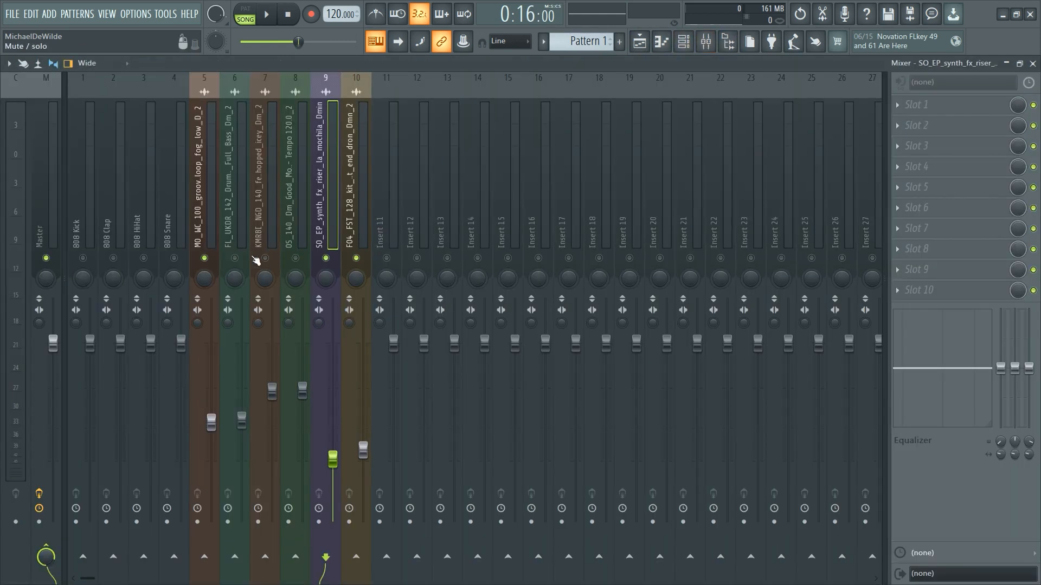
pyautogui.click(235, 259)
pyautogui.click(265, 259)
pyautogui.click(296, 259)
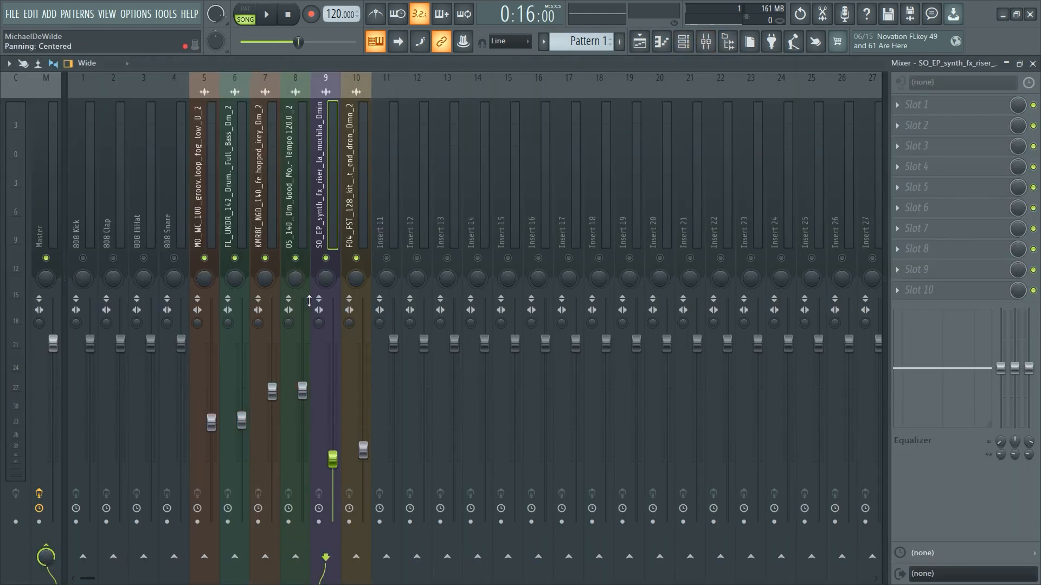
pyautogui.press('space')
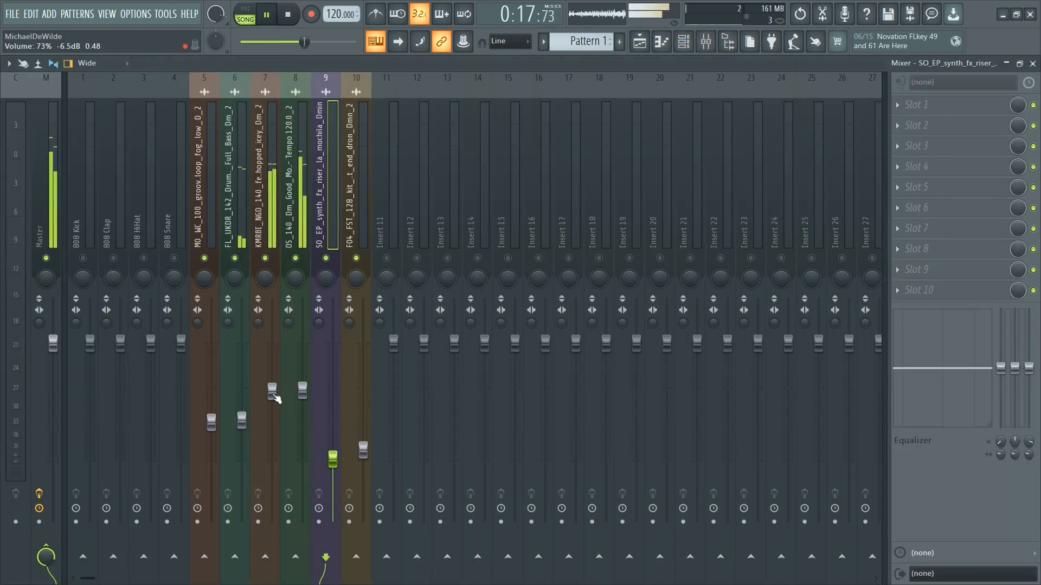
# Lower the vocal loop on mixer track 7 below the drum loop's fader and the chords on track 8 slightly above it, and stop playback.
pyautogui.moveTo(276, 398); pyautogui.dragTo(286, 531)
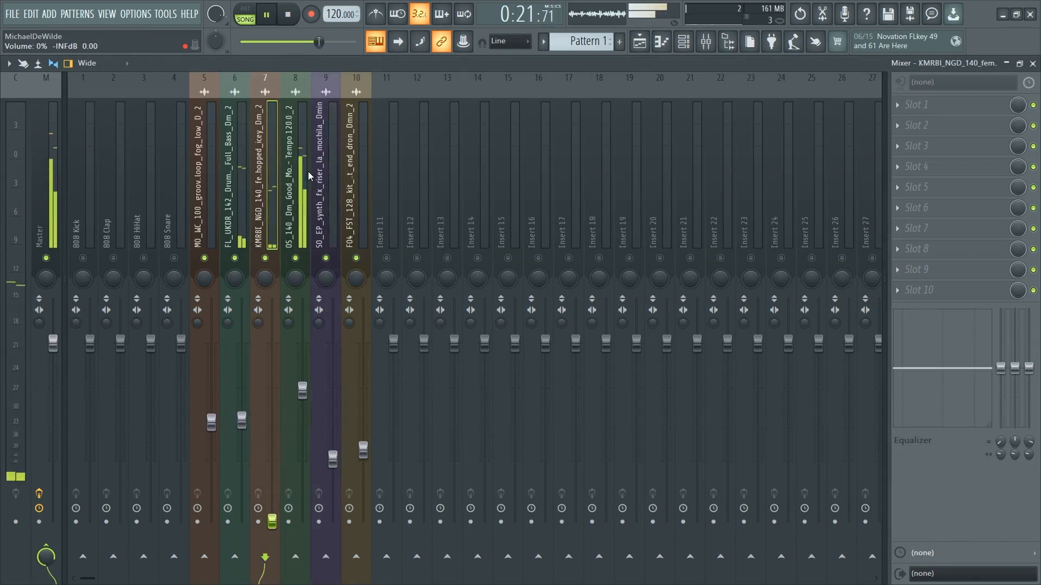
pyautogui.moveTo(308, 171); pyautogui.dragTo(274, 492)
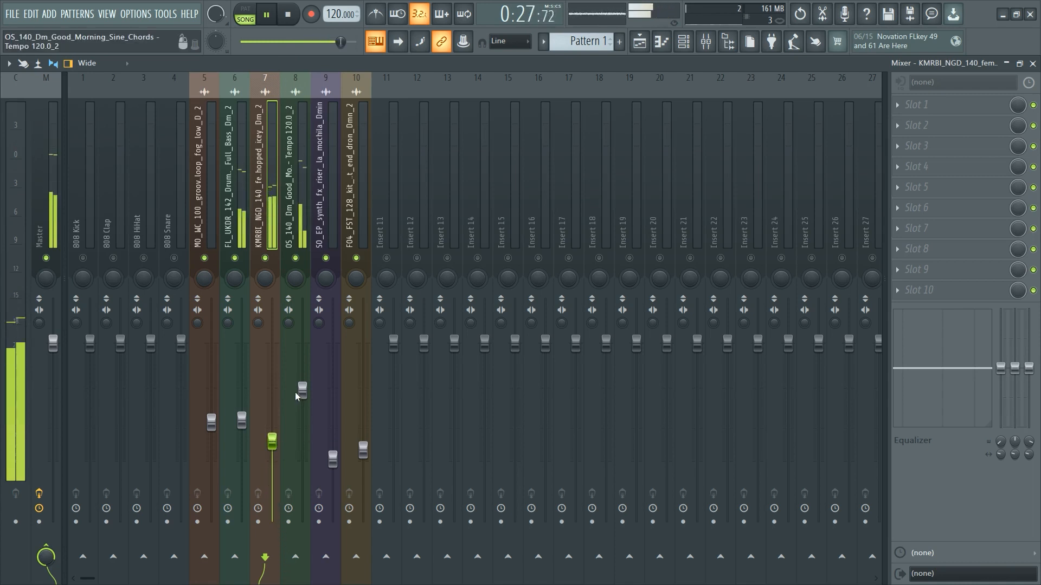
pyautogui.moveTo(295, 391); pyautogui.dragTo(307, 417)
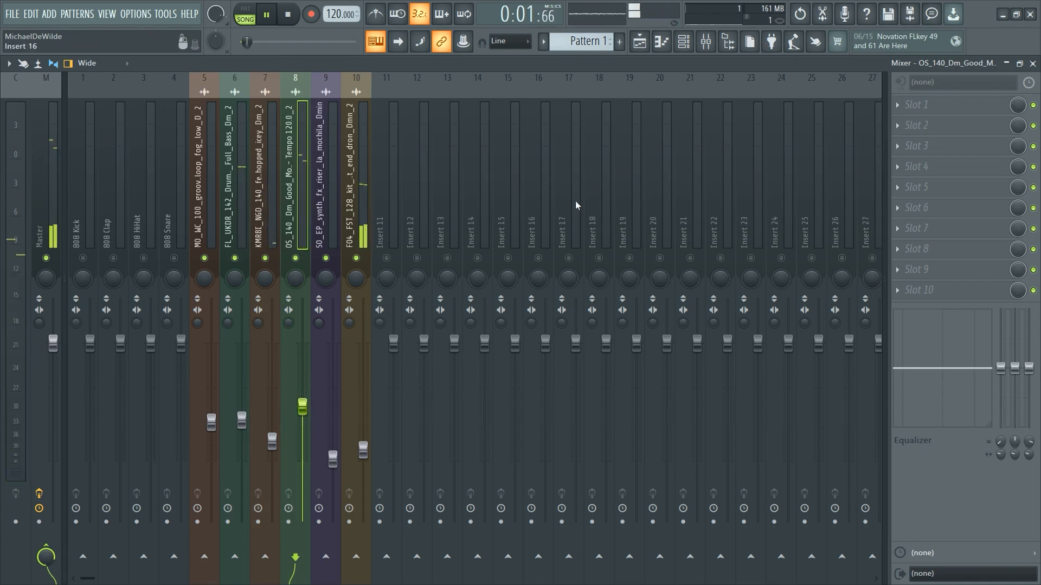
pyautogui.press('space')
# Return the playlist playhead to the start of the song.
pyautogui.click(638, 47)
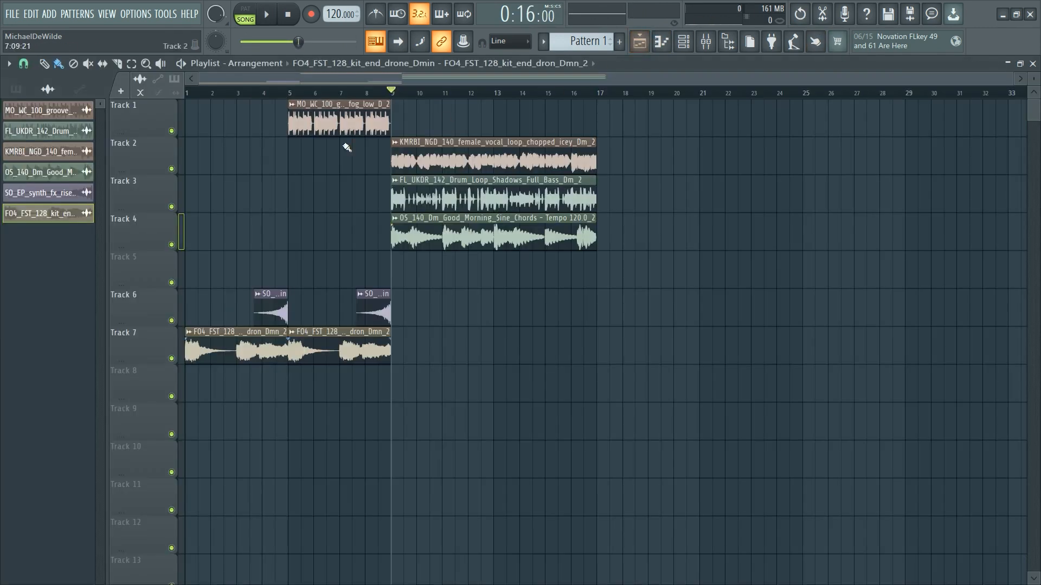
pyautogui.click(284, 92)
pyautogui.moveTo(277, 112)
pyautogui.mouseDown()
pyautogui.moveTo(199, 121)
pyautogui.moveTo(165, 94)
pyautogui.mouseUp()
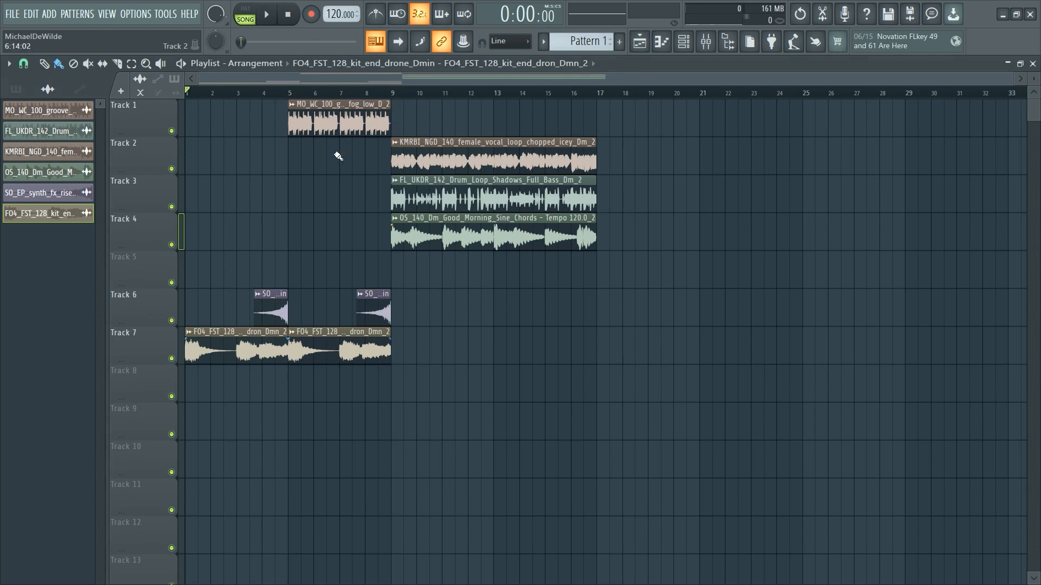
# Show the browser beside the playlist, check the Packs folder, and expand the plugin database.
pyautogui.click(727, 42)
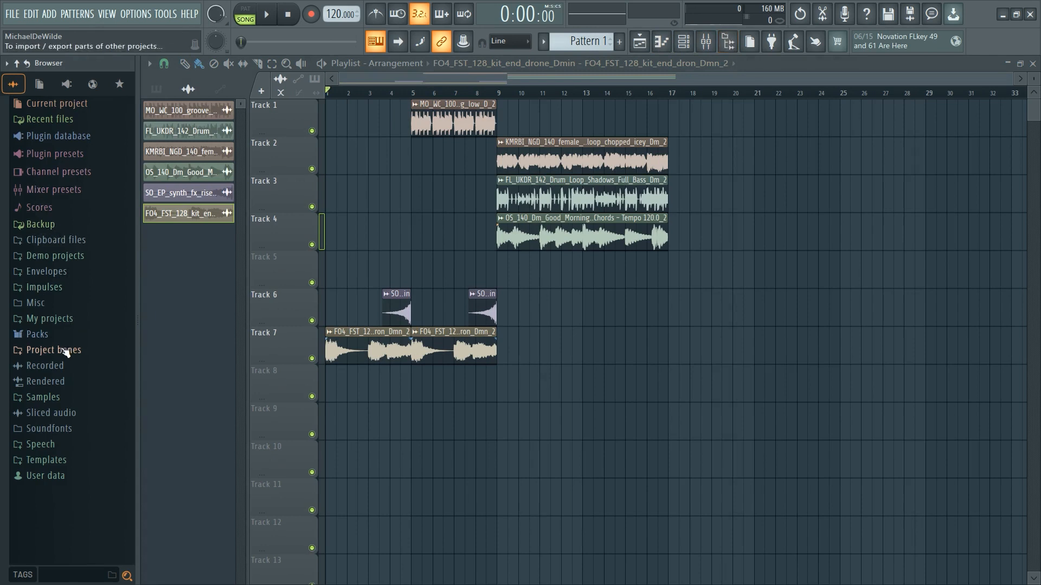
pyautogui.click(51, 336)
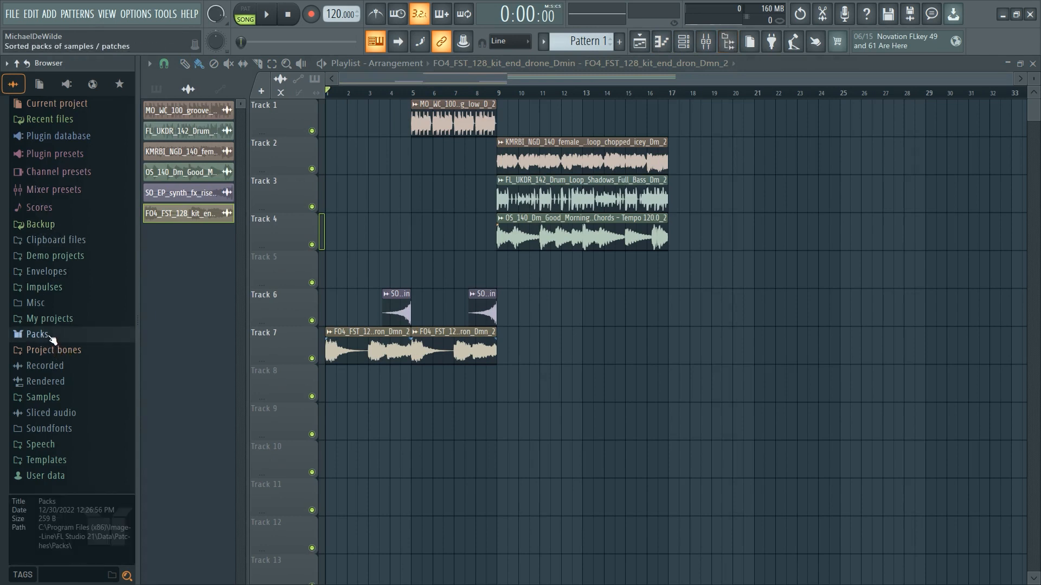
pyautogui.click(50, 335)
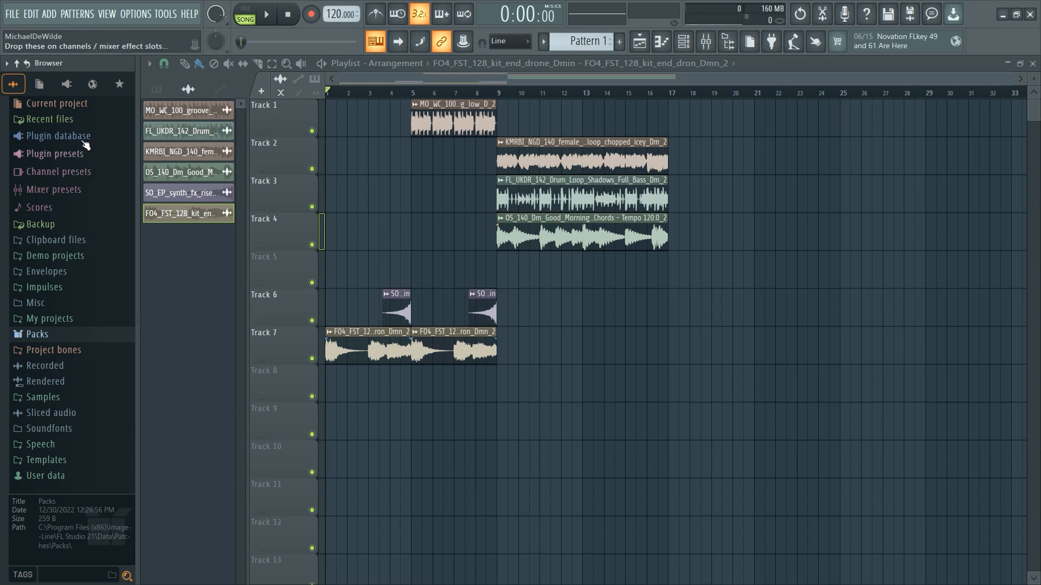
pyautogui.click(87, 142)
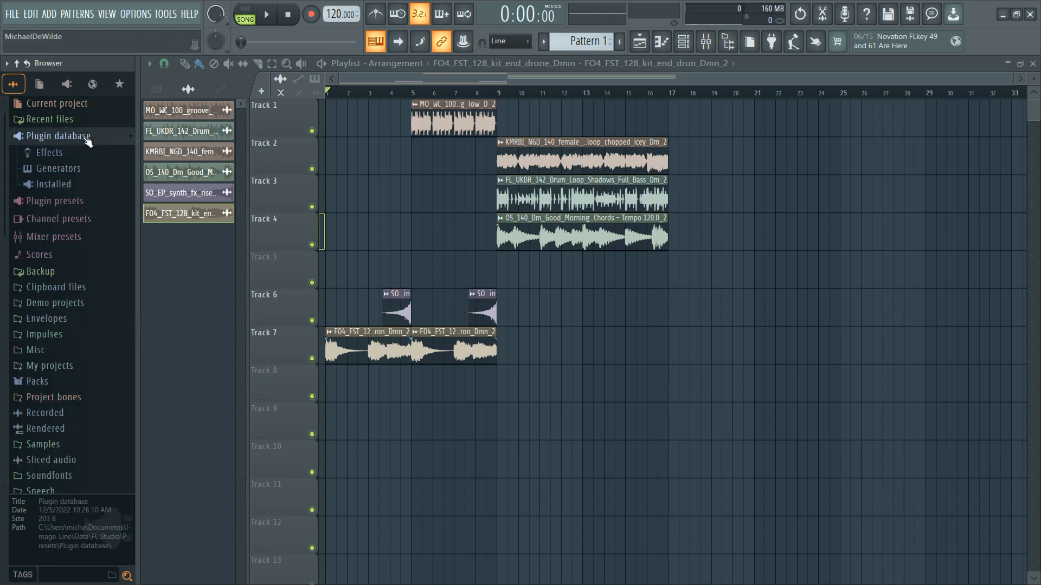
# Collapse the plugin database and open the Hats folder inside the Drums pack.
pyautogui.click(86, 142)
pyautogui.click(78, 155)
pyautogui.click(79, 156)
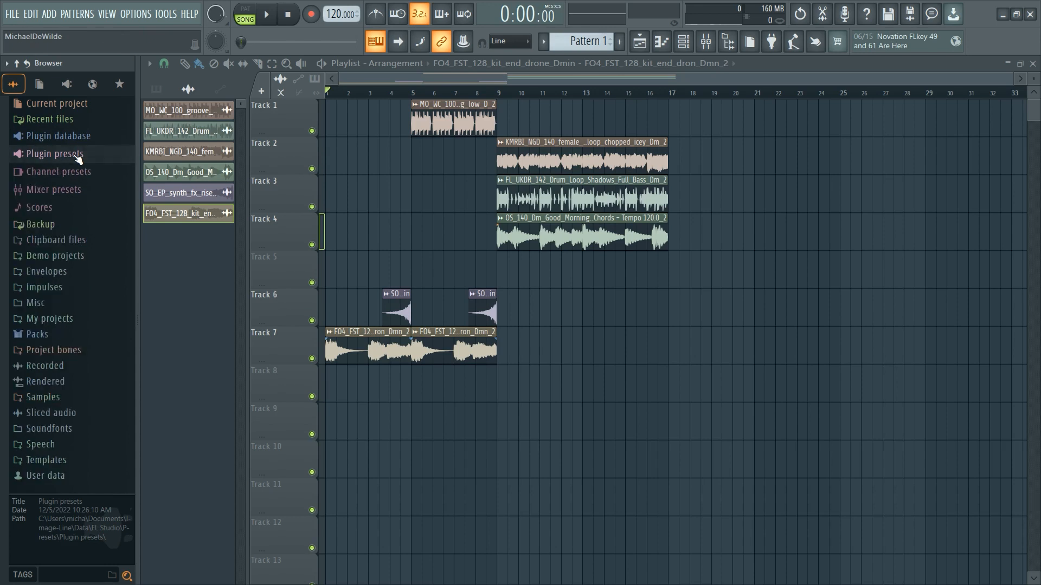
pyautogui.click(40, 339)
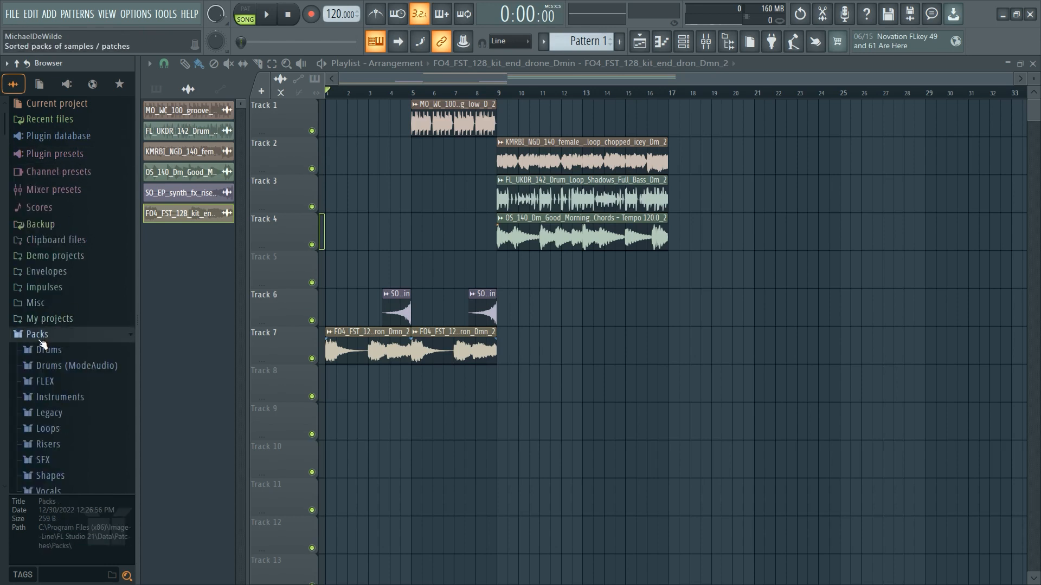
pyautogui.click(57, 209)
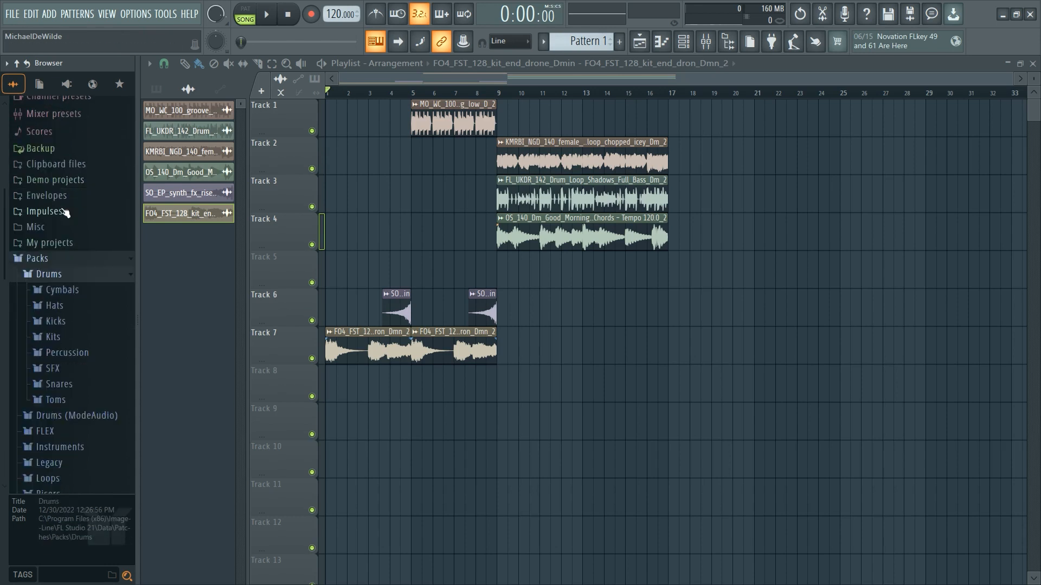
pyautogui.scroll(-4, 57, 146)
pyautogui.click(62, 112)
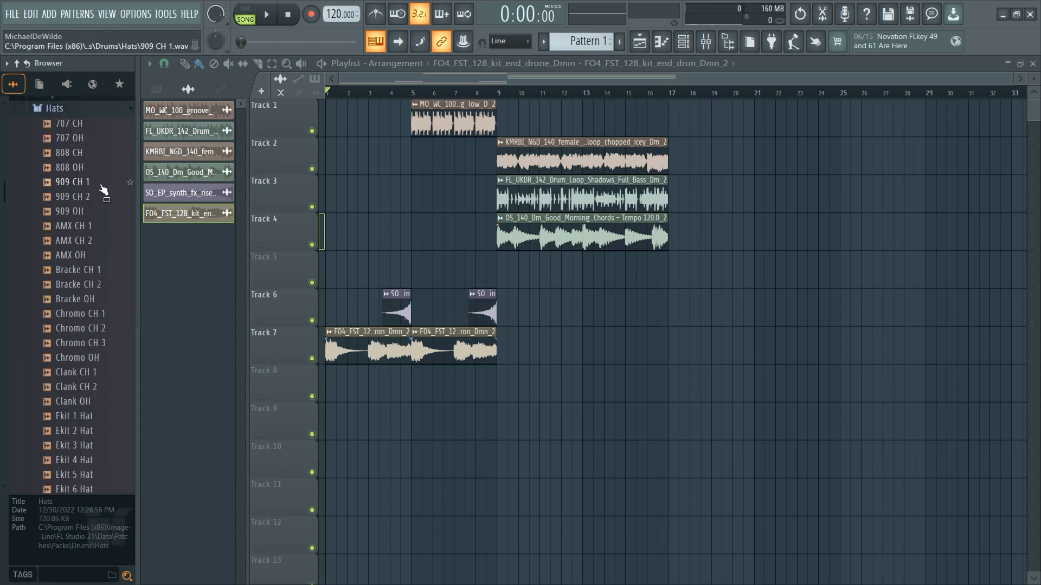
# Audition the 707 CH, 707 OH and 808 CH hat samples, and open 808 CH in a new channel.
pyautogui.click(78, 124)
pyautogui.click(76, 139)
pyautogui.click(74, 155)
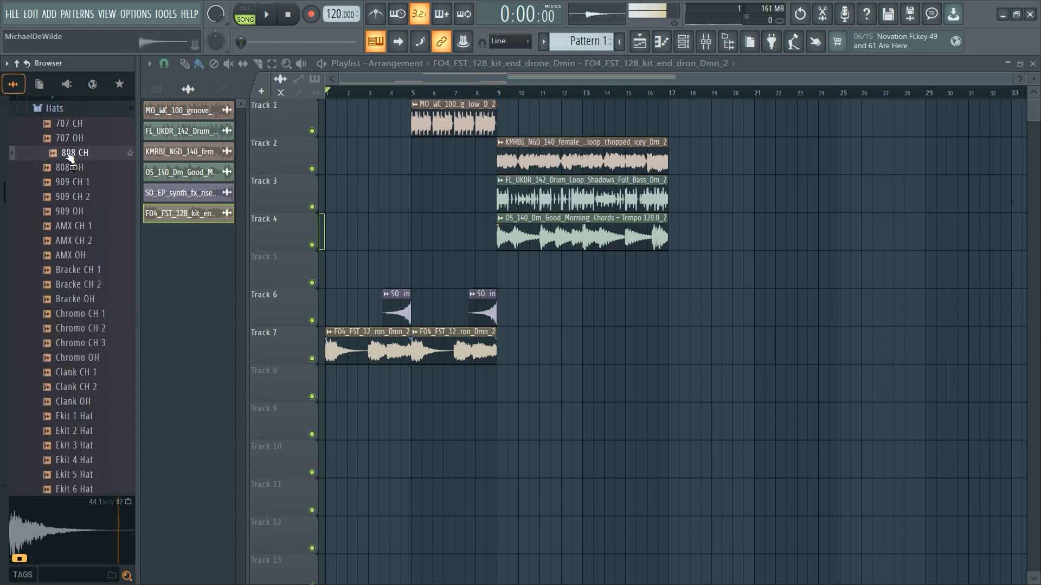
pyautogui.rightClick(70, 156)
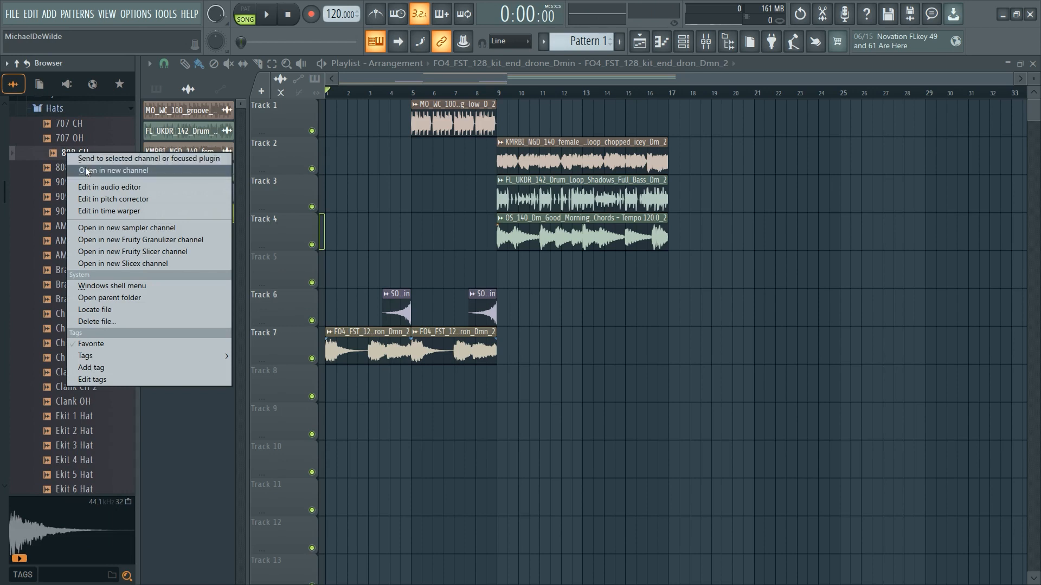
pyautogui.click(85, 169)
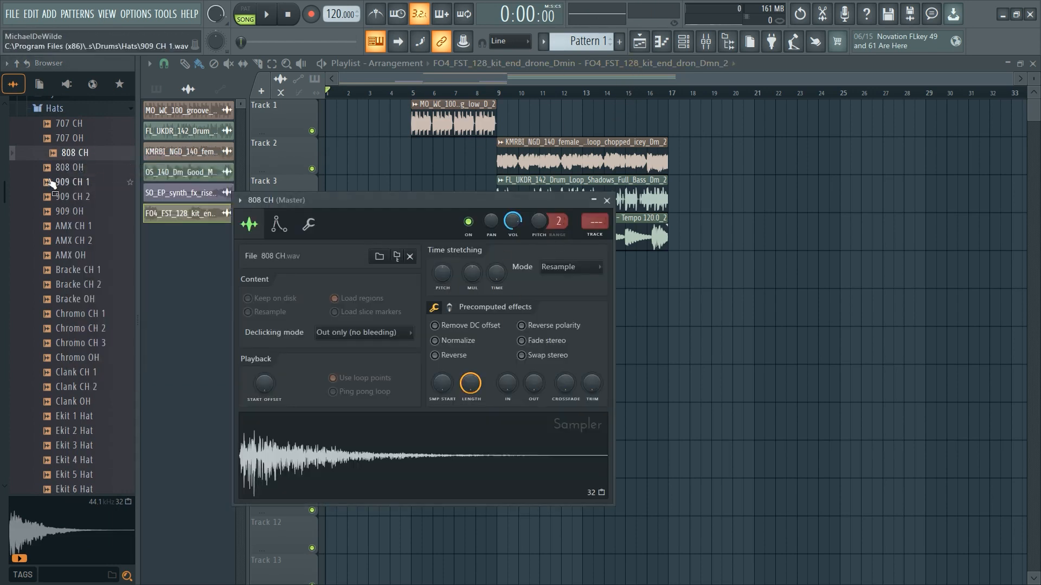
# Audition the 808 OH hat sample and open it in a new channel.
pyautogui.click(70, 167)
pyautogui.rightClick(73, 169)
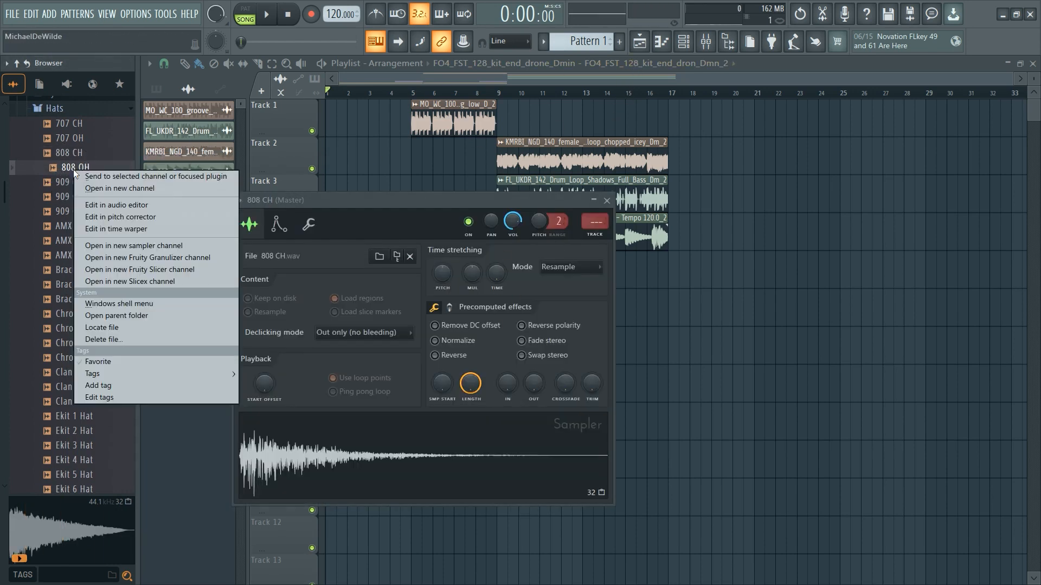
pyautogui.click(113, 187)
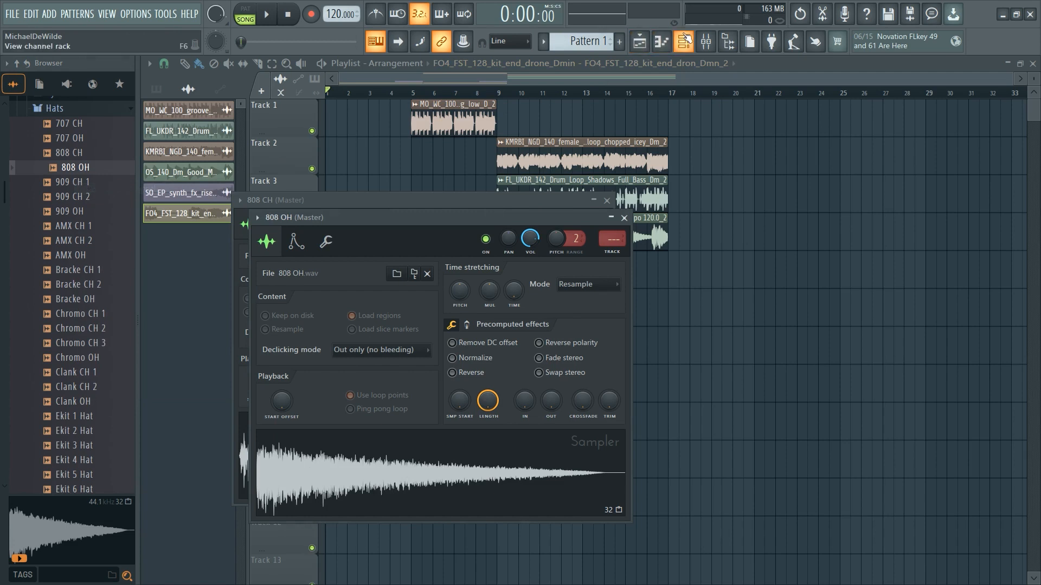
# Show the channel rack and close the 808 OH and 808 CH sampler windows.
pyautogui.click(684, 41)
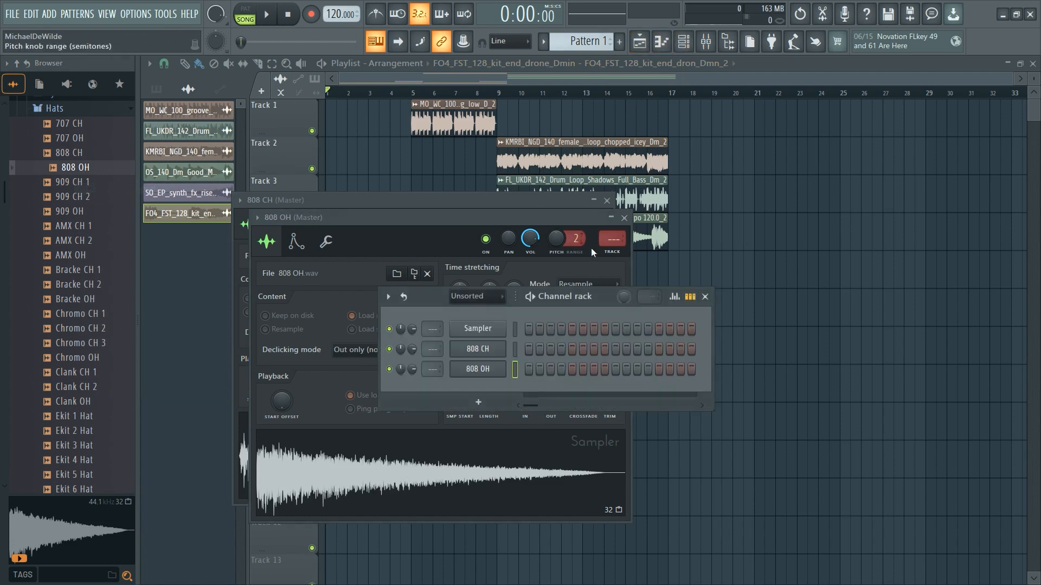
pyautogui.click(625, 219)
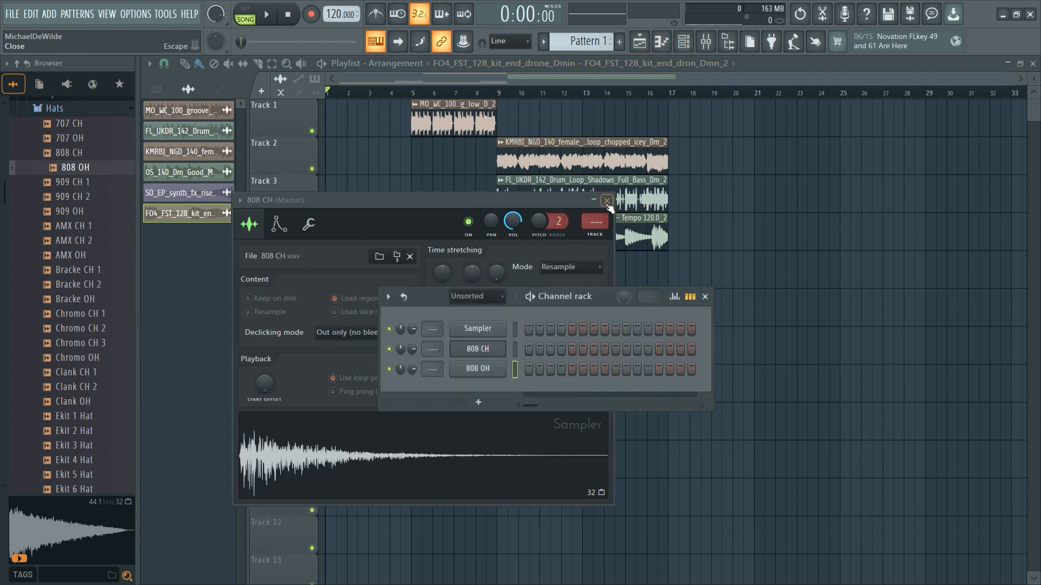
pyautogui.click(607, 201)
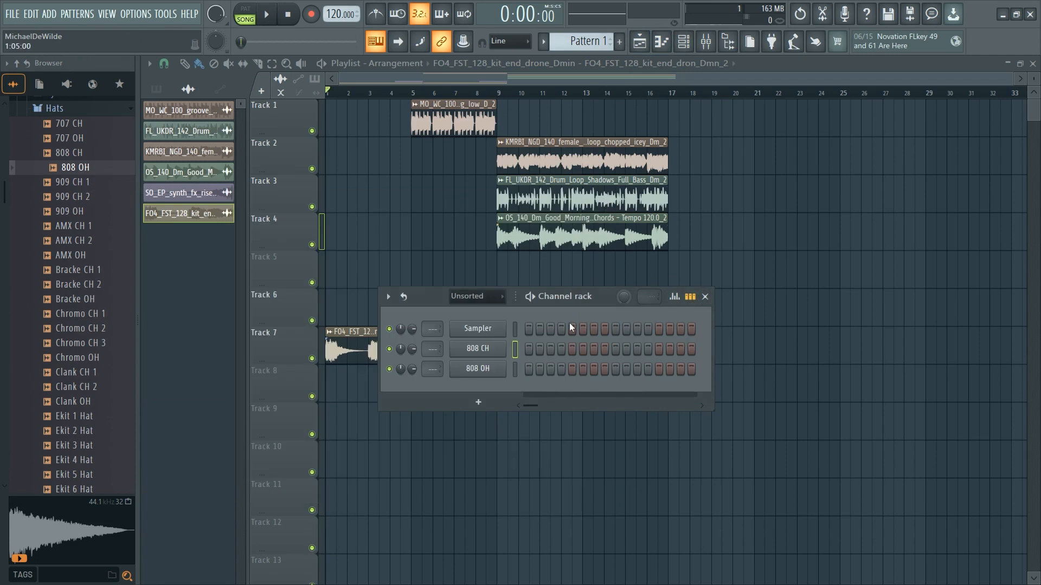
# Fill each 2 steps of the 808 CH channel and play the pattern in pattern mode.
pyautogui.rightClick(480, 351)
pyautogui.click(675, 387)
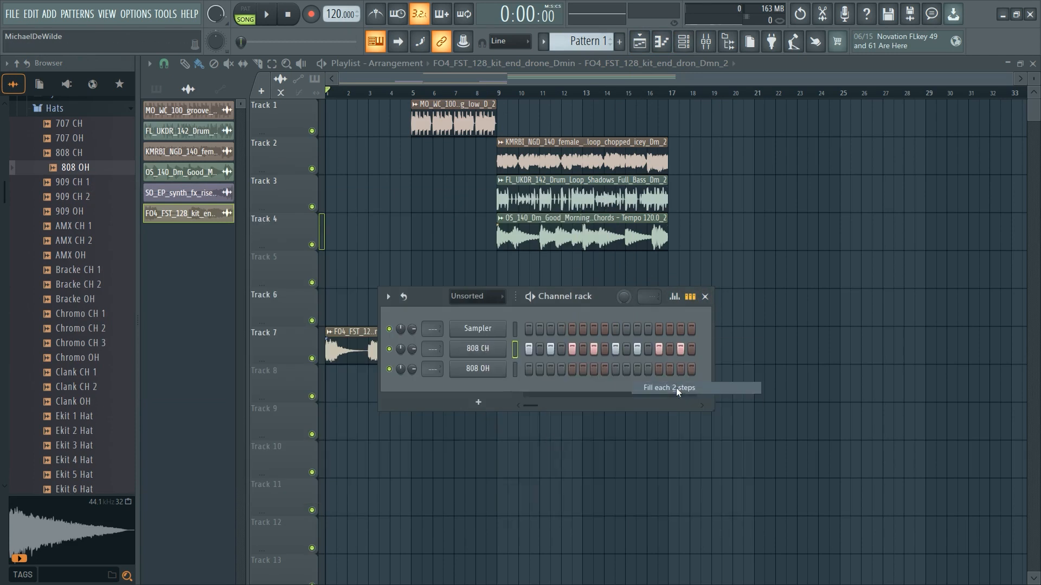
pyautogui.click(249, 11)
pyautogui.click(267, 16)
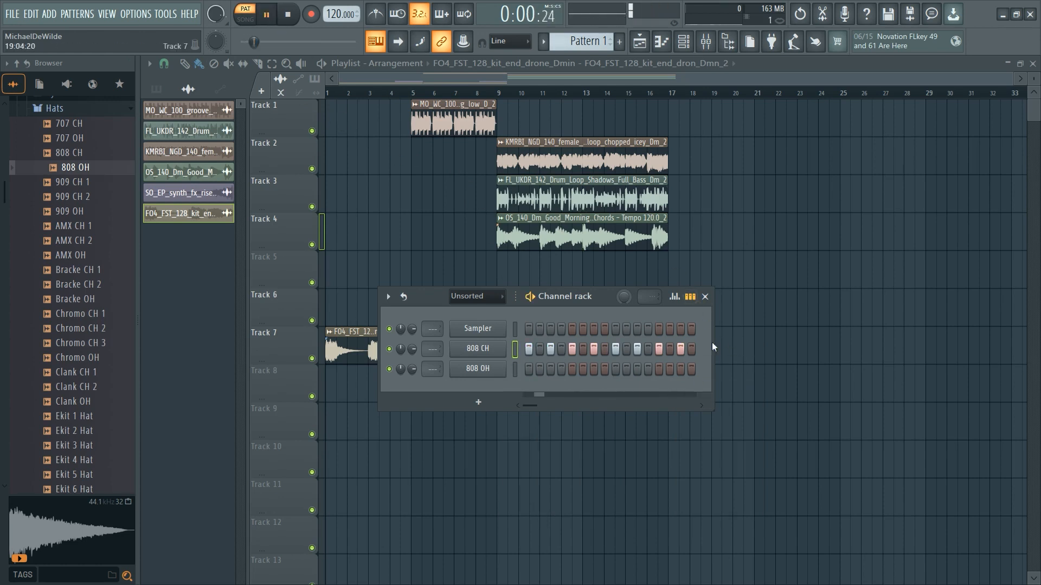
# Extend the pattern length to 48 steps in a widened channel rack, and fill each 2 steps of the 808 CH channel.
pyautogui.moveTo(651, 287); pyautogui.dragTo(655, 255)
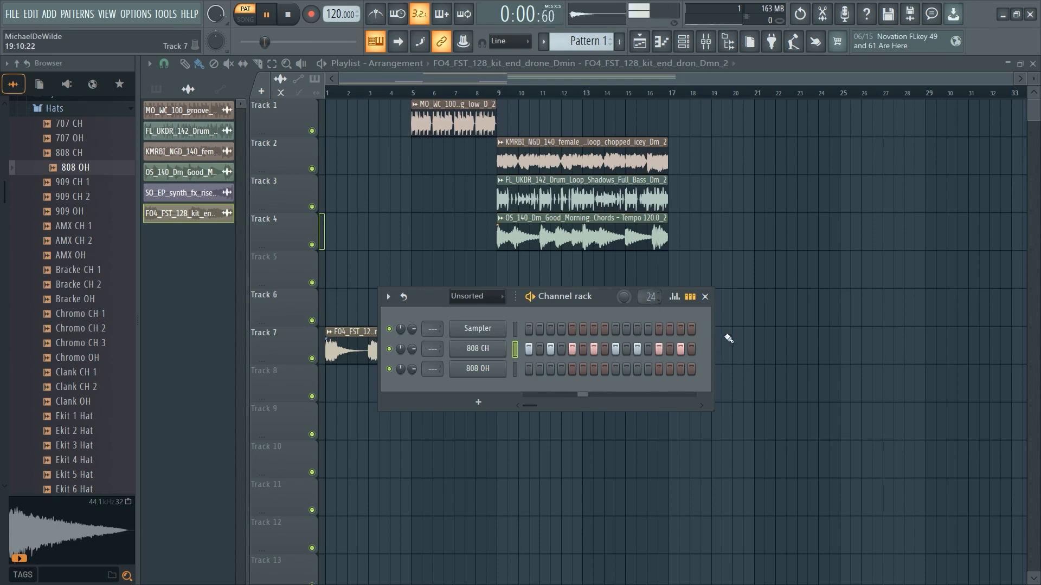
pyautogui.moveTo(712, 346); pyautogui.dragTo(960, 346)
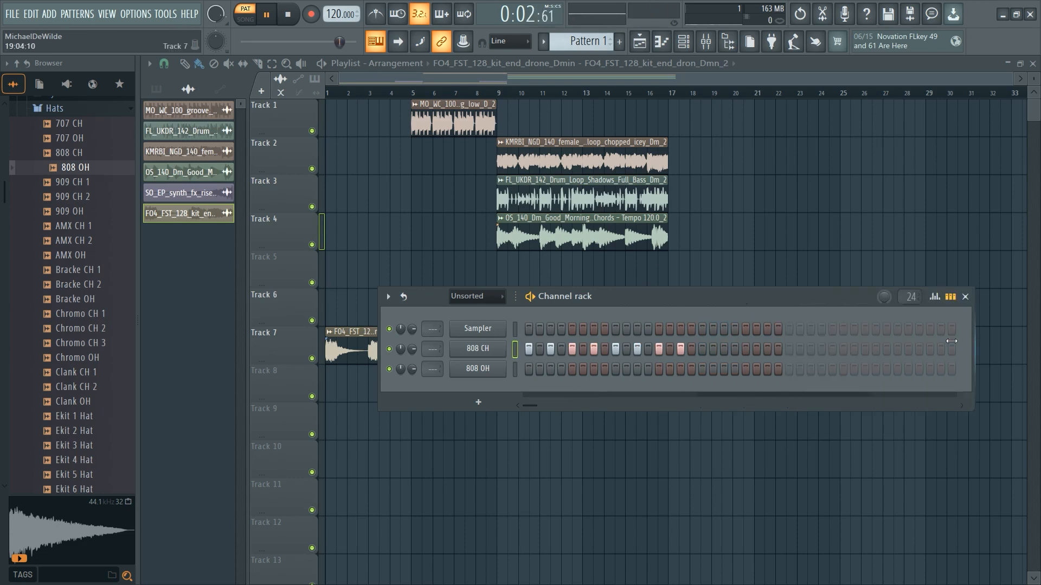
pyautogui.moveTo(808, 302); pyautogui.dragTo(611, 288)
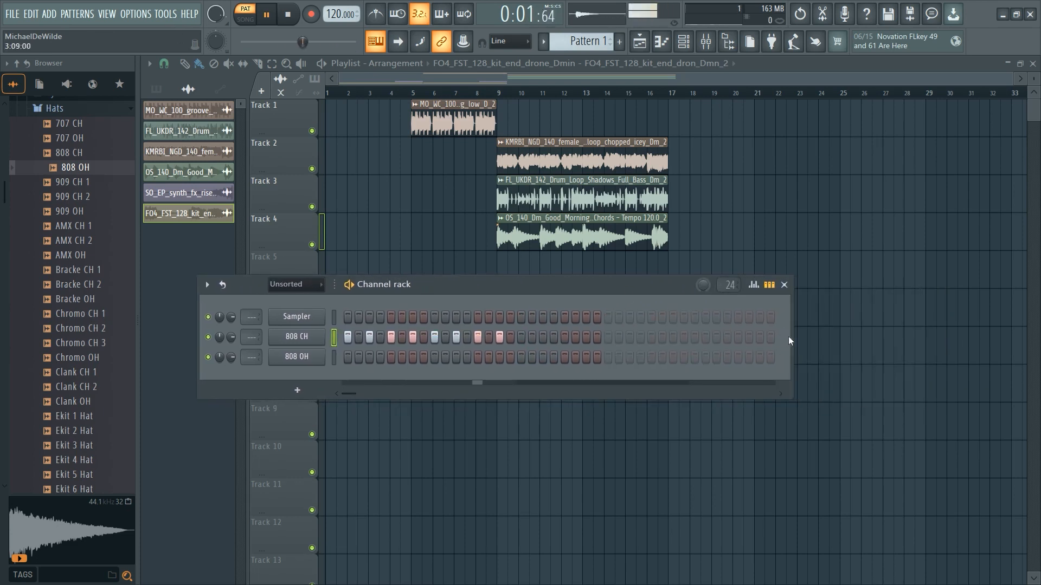
pyautogui.moveTo(798, 335); pyautogui.dragTo(870, 334)
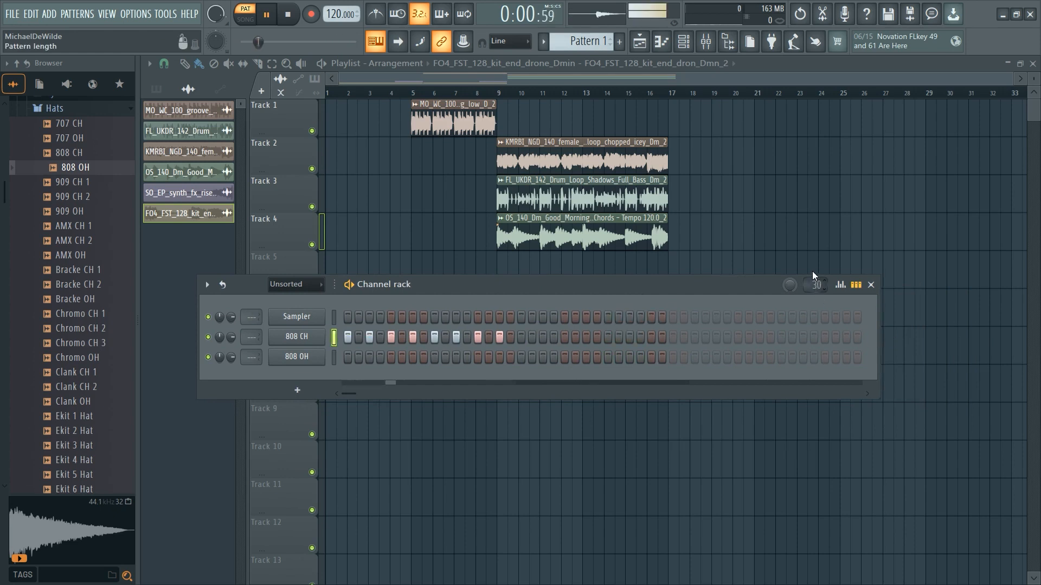
pyautogui.moveTo(811, 262); pyautogui.dragTo(809, 223)
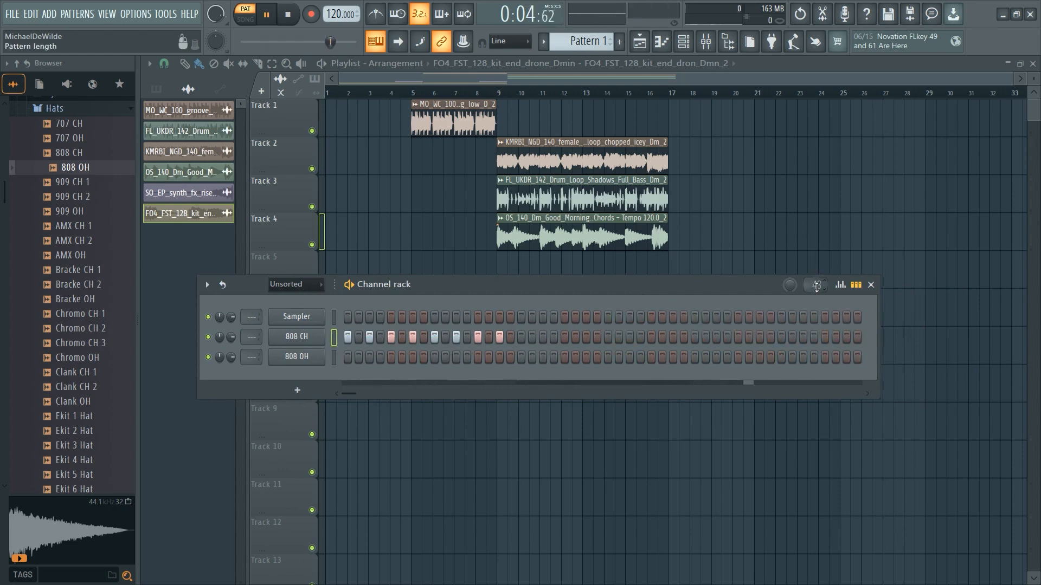
pyautogui.rightClick(305, 337)
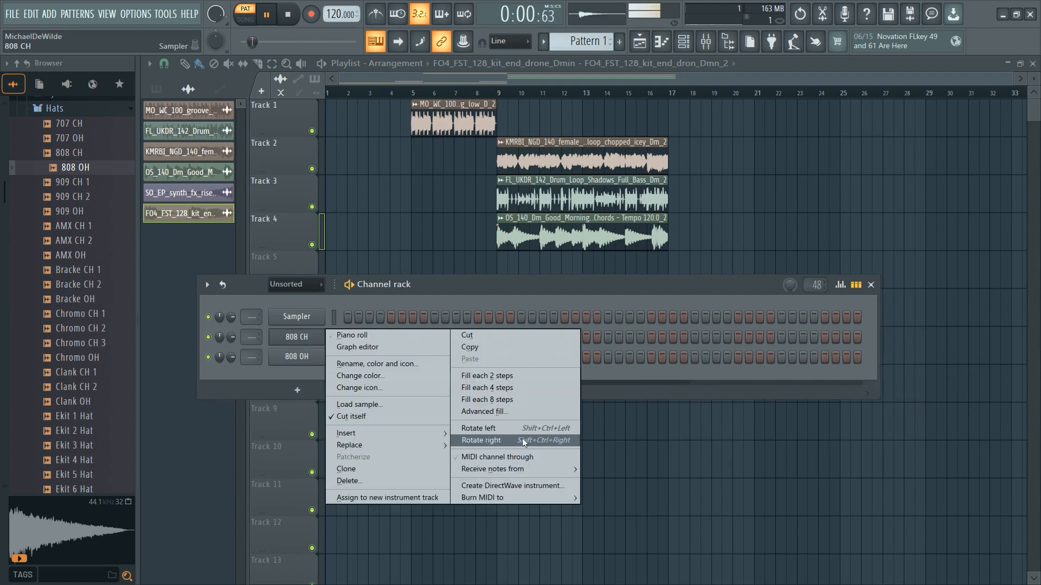
pyautogui.click(510, 375)
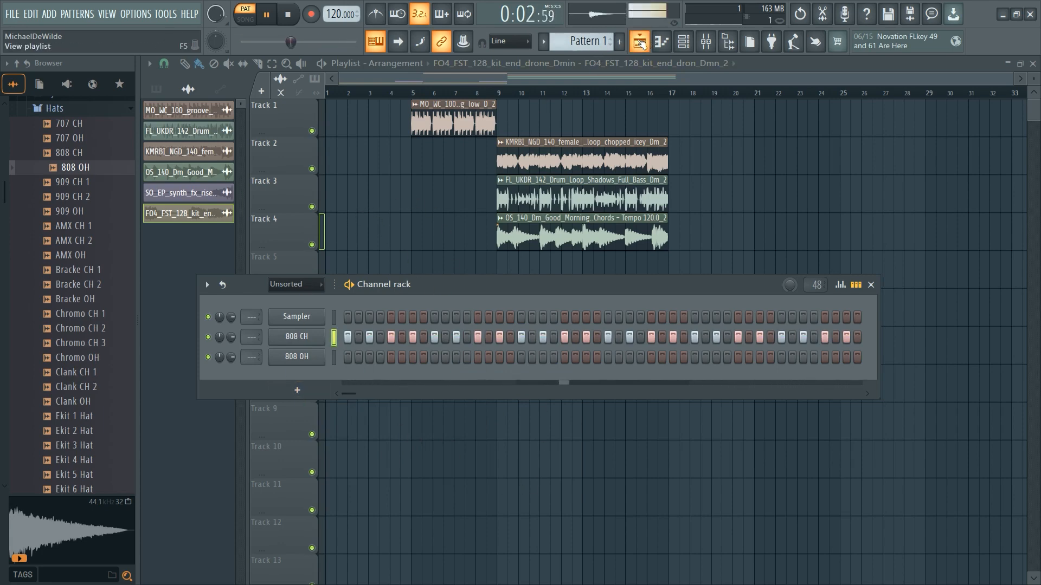
pyautogui.click(395, 417)
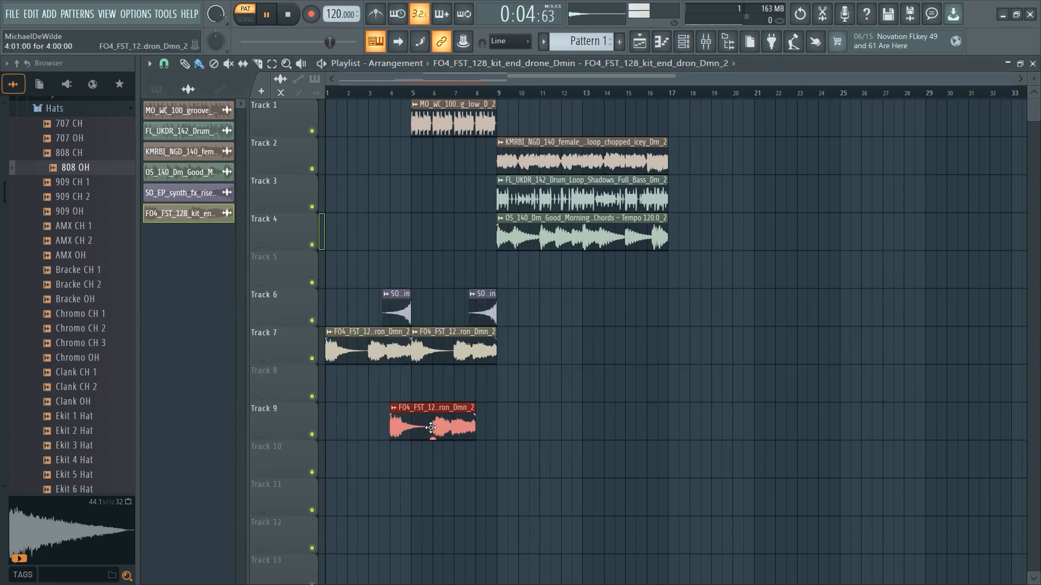
pyautogui.rightClick(395, 418)
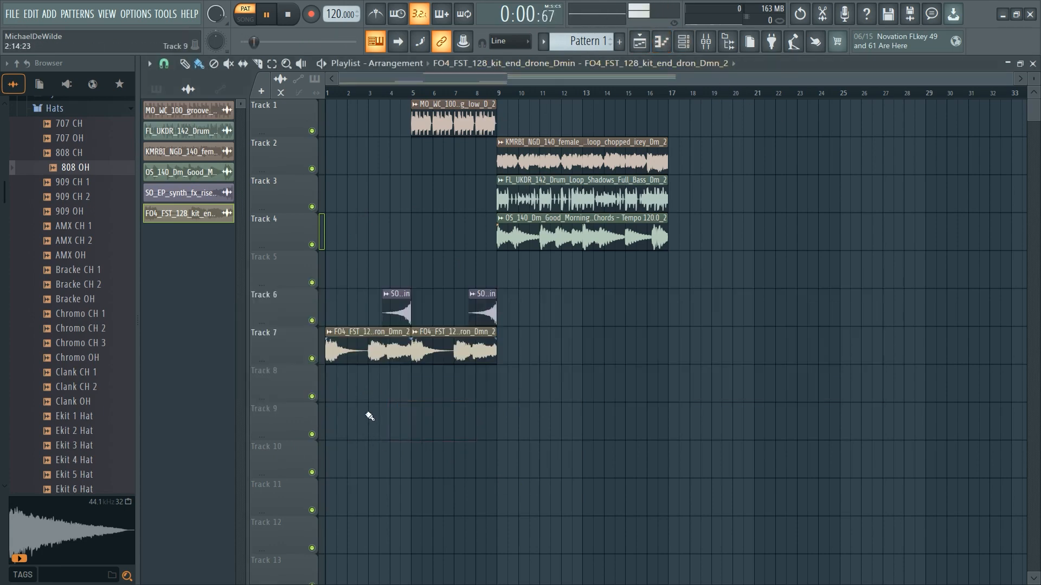
pyautogui.press('F6')
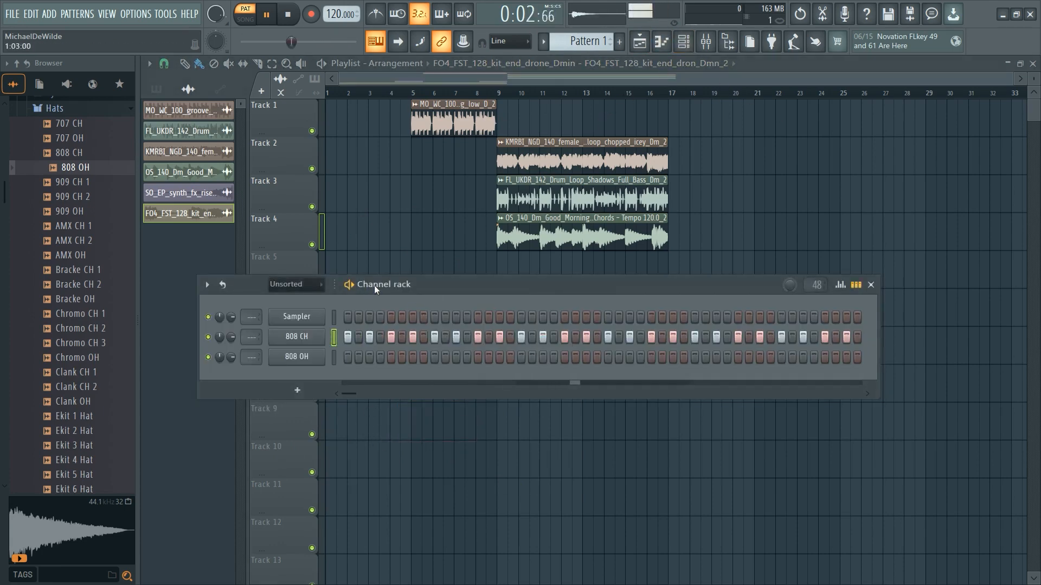
pyautogui.moveTo(373, 285); pyautogui.dragTo(591, 300)
pyautogui.click(382, 260)
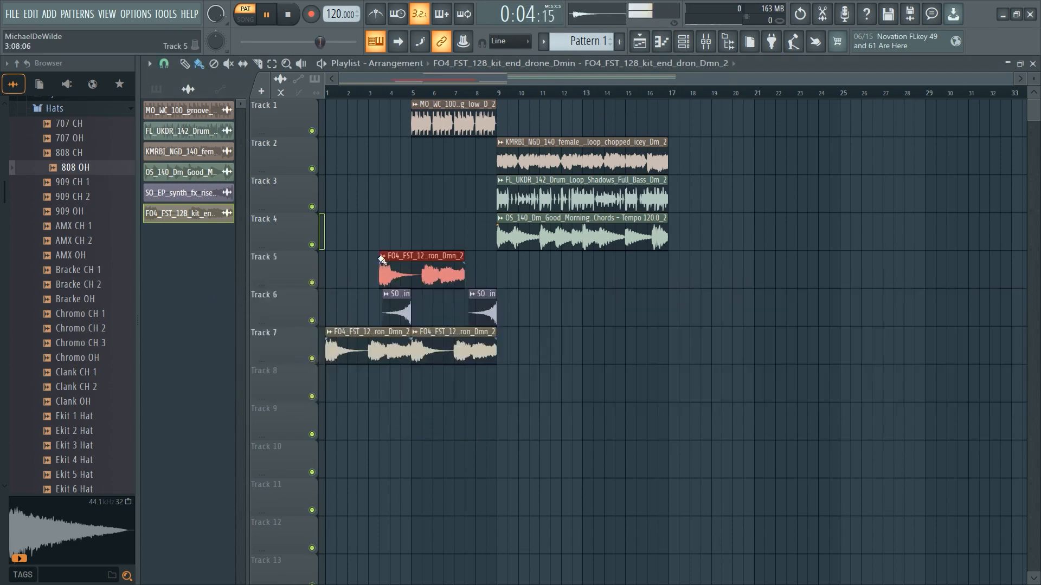
pyautogui.rightClick(413, 269)
# Stop playback and place Pattern 1 on playlist track 4 starting at bar 5.
pyautogui.press('space')
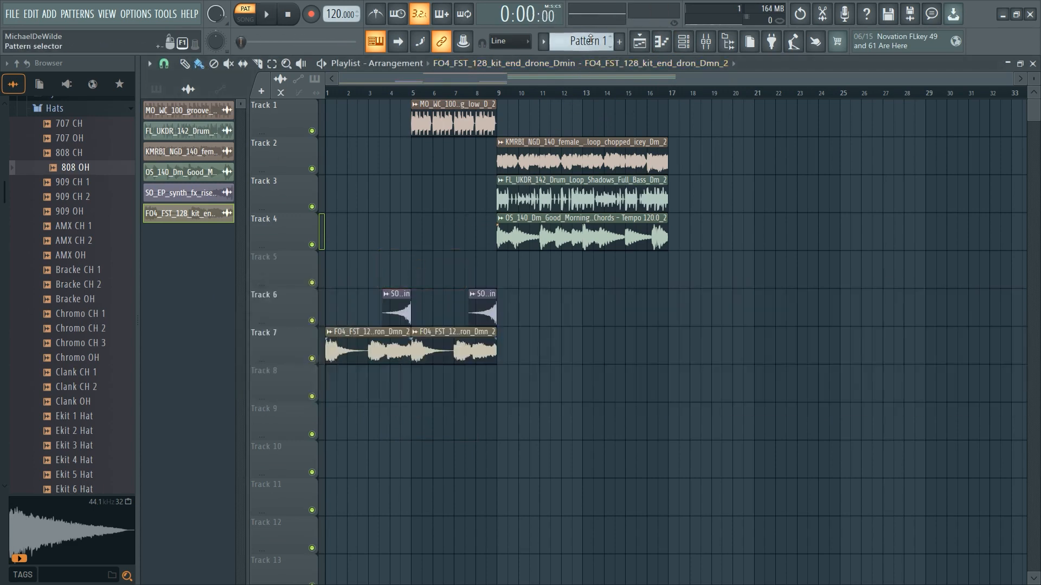
pyautogui.moveTo(591, 41); pyautogui.dragTo(594, 46)
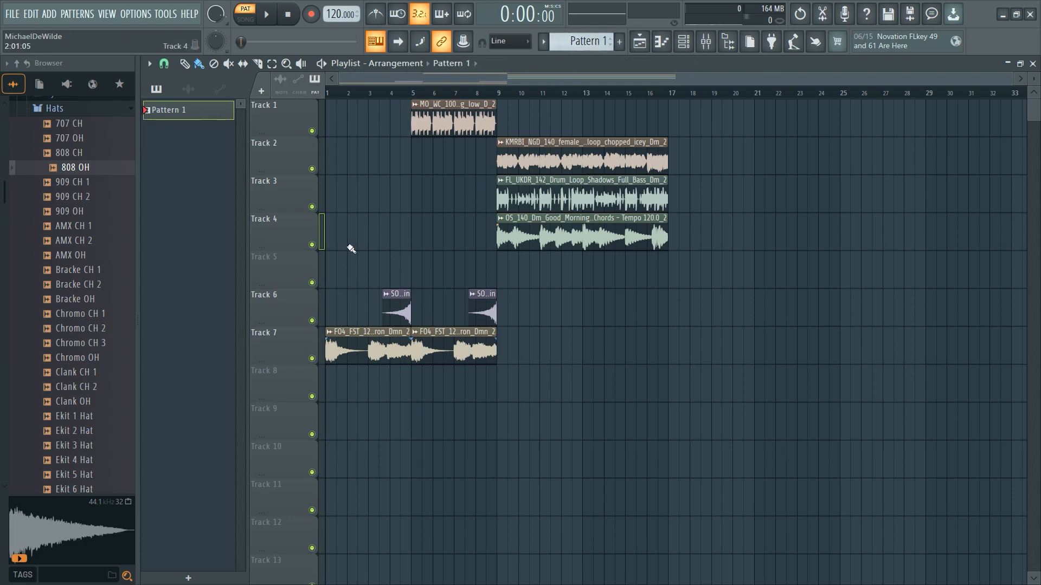
pyautogui.click(332, 232)
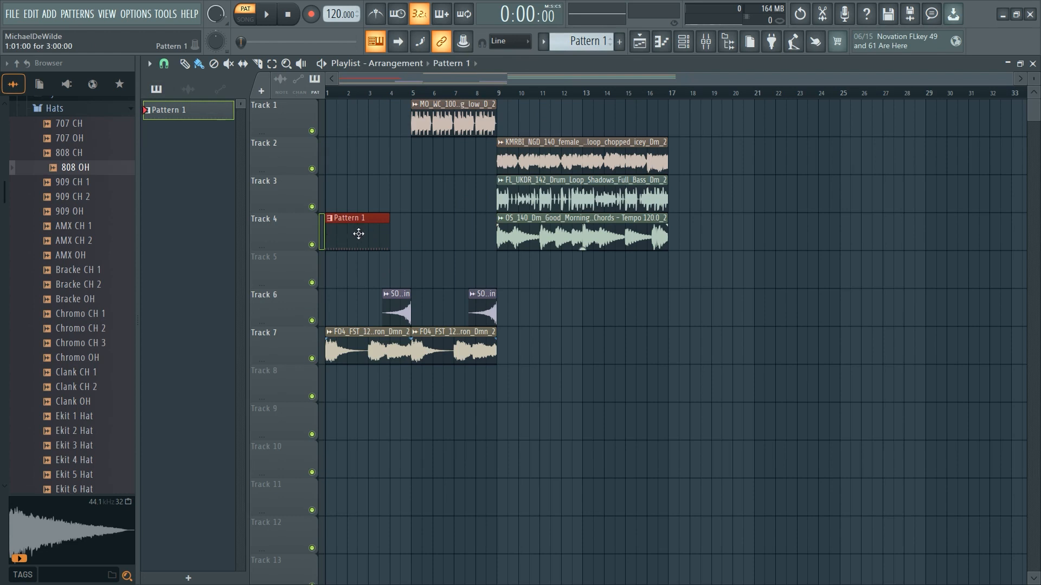
pyautogui.moveTo(358, 234); pyautogui.dragTo(444, 231)
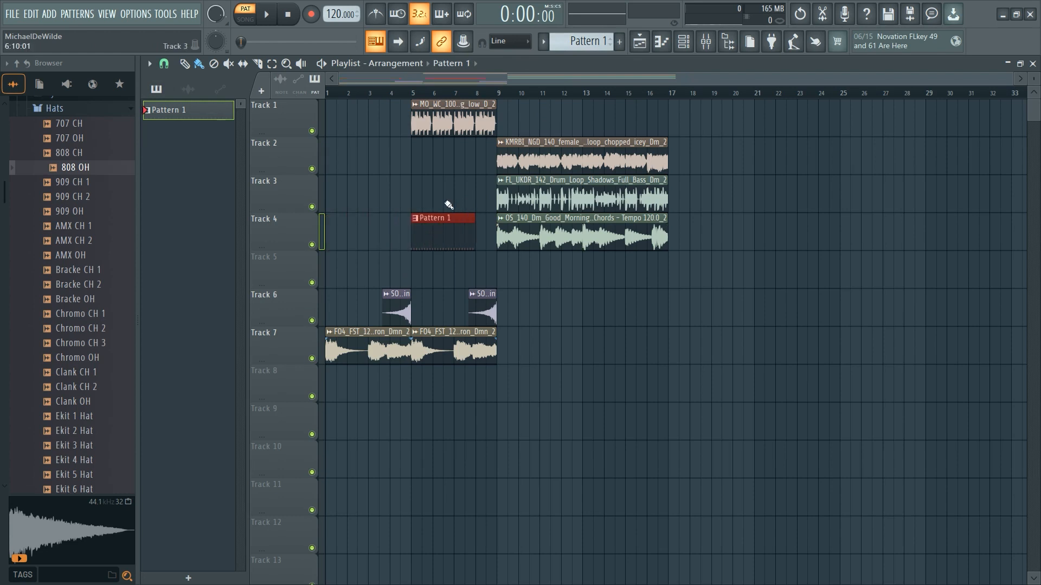
# Play the song from bar 5 to hear the hi-hat pattern with the groove loop, and stop playback.
pyautogui.click(412, 93)
pyautogui.press('space')
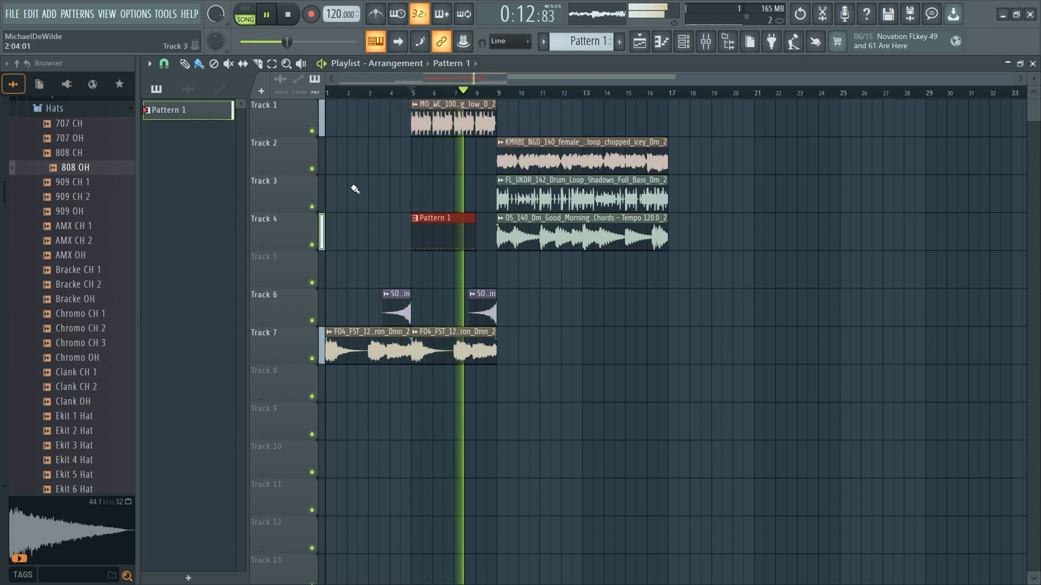
pyautogui.press('space')
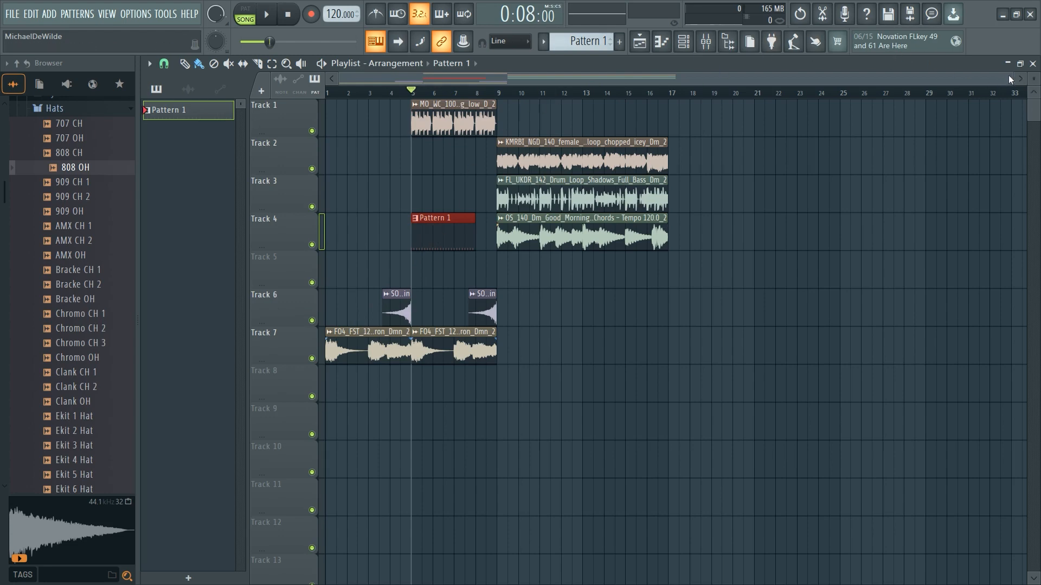
# Slip the groove loop's audio inside its track 1 clip so the first hit lands exactly on bar 5.
pyautogui.moveTo(1009, 78); pyautogui.dragTo(547, 67)
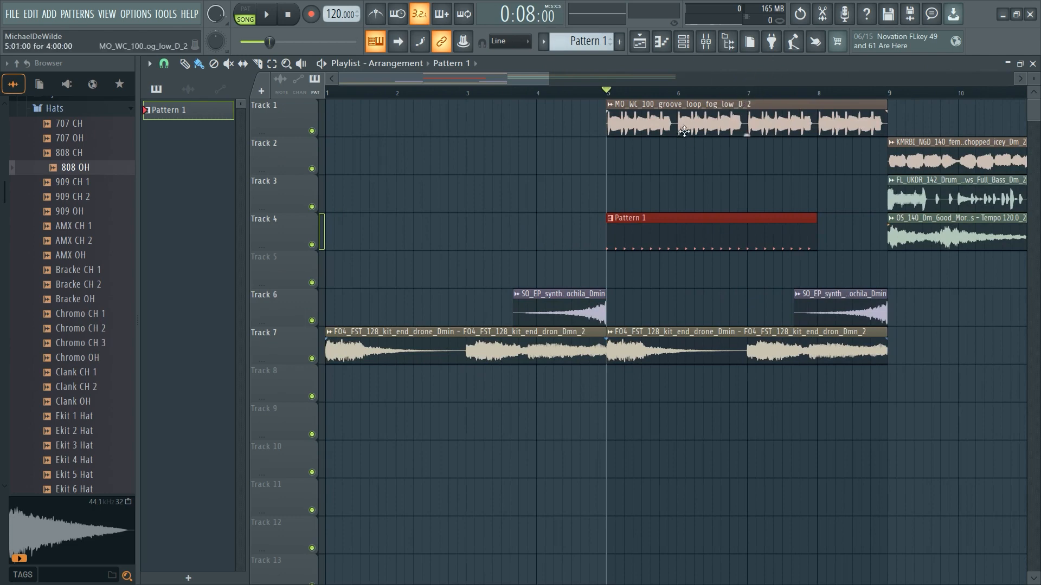
pyautogui.scroll(3, 665, 168)
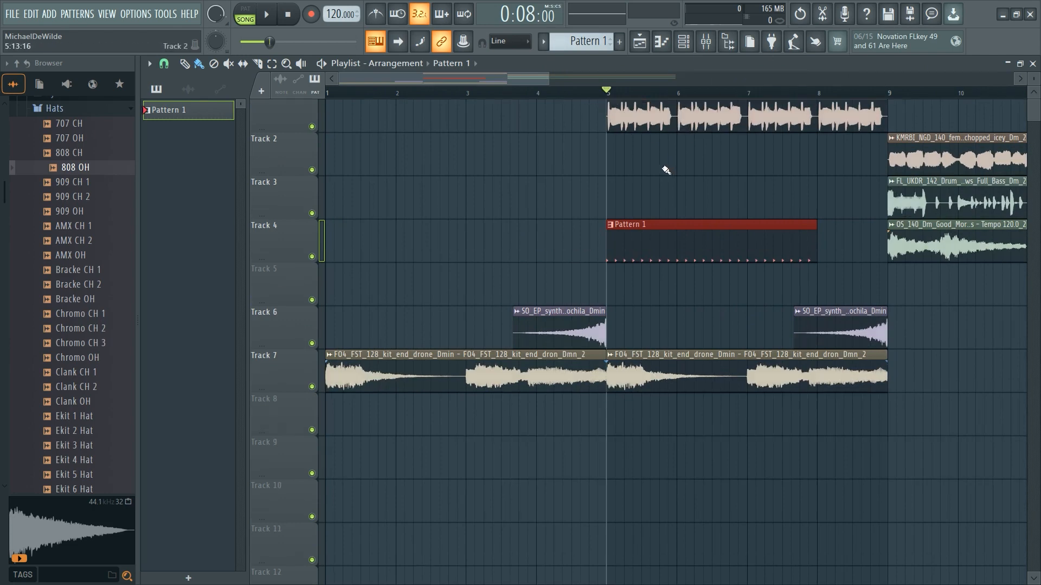
pyautogui.scroll(8, 664, 170)
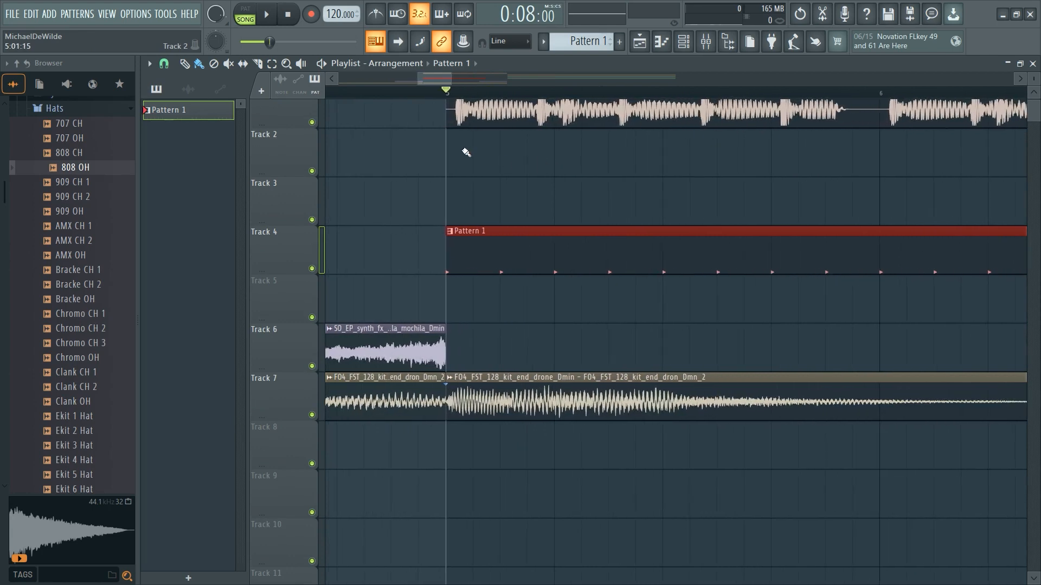
pyautogui.scroll(1, 464, 155)
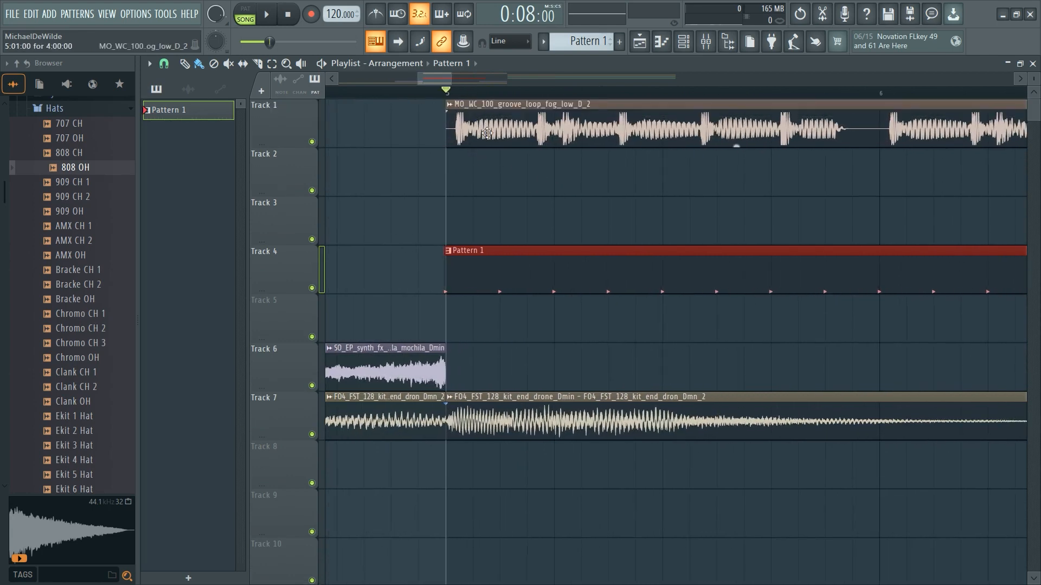
pyautogui.hotkey('shift', 'Right')
pyautogui.hotkey('shift', 'Right')
pyautogui.hotkey('shift', 'Right')
pyautogui.hotkey('shift', 'Left')
pyautogui.click(489, 103)
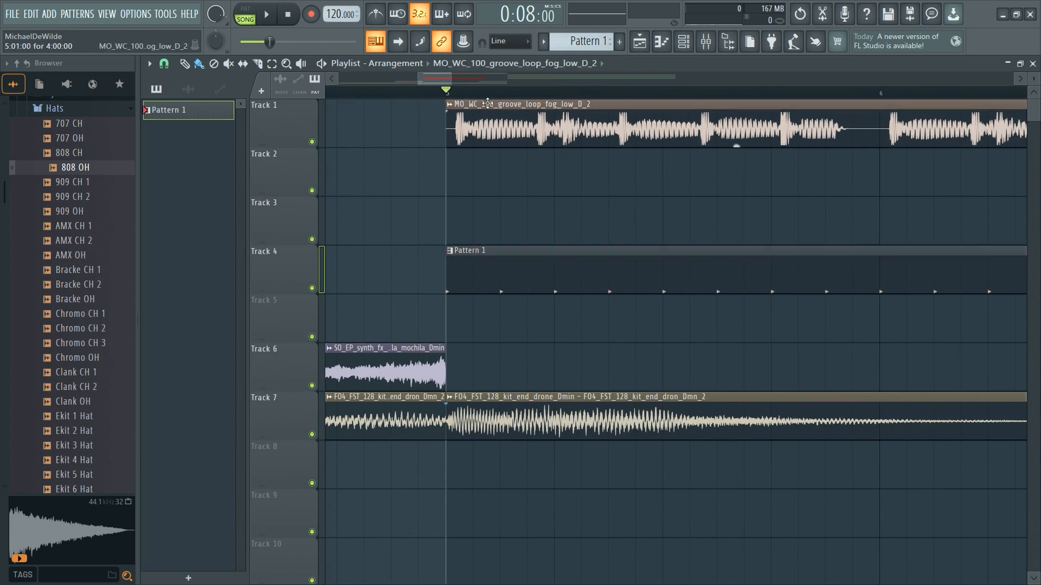
pyautogui.scroll(-4, 490, 130)
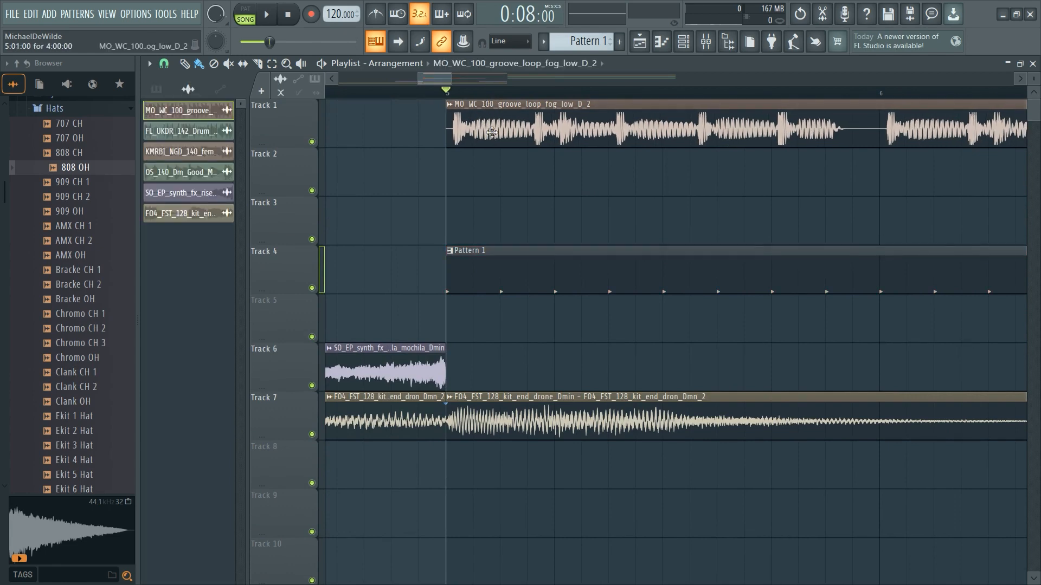
pyautogui.scroll(-3, 491, 132)
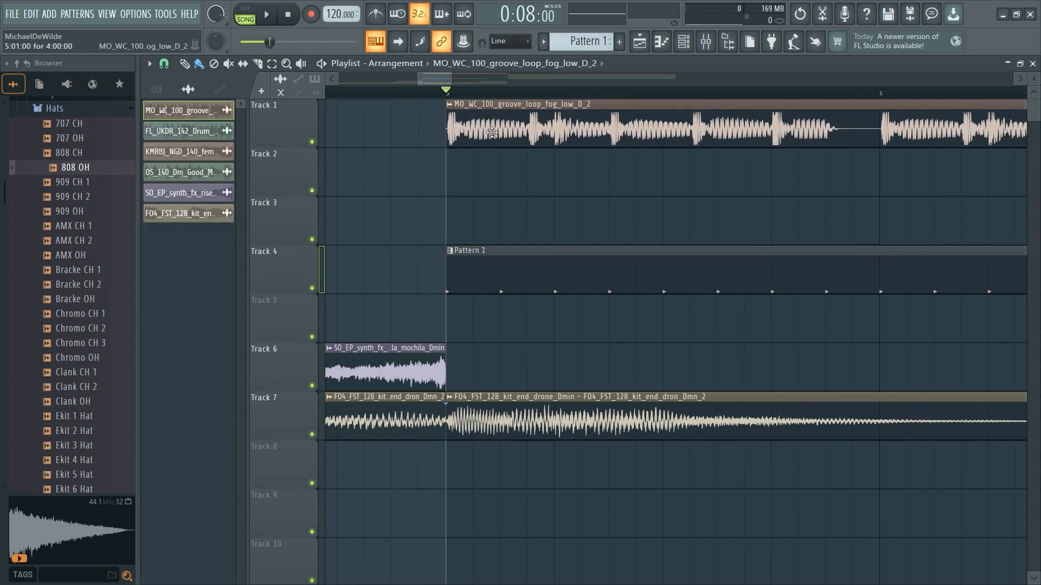
pyautogui.scroll(-2, 491, 131)
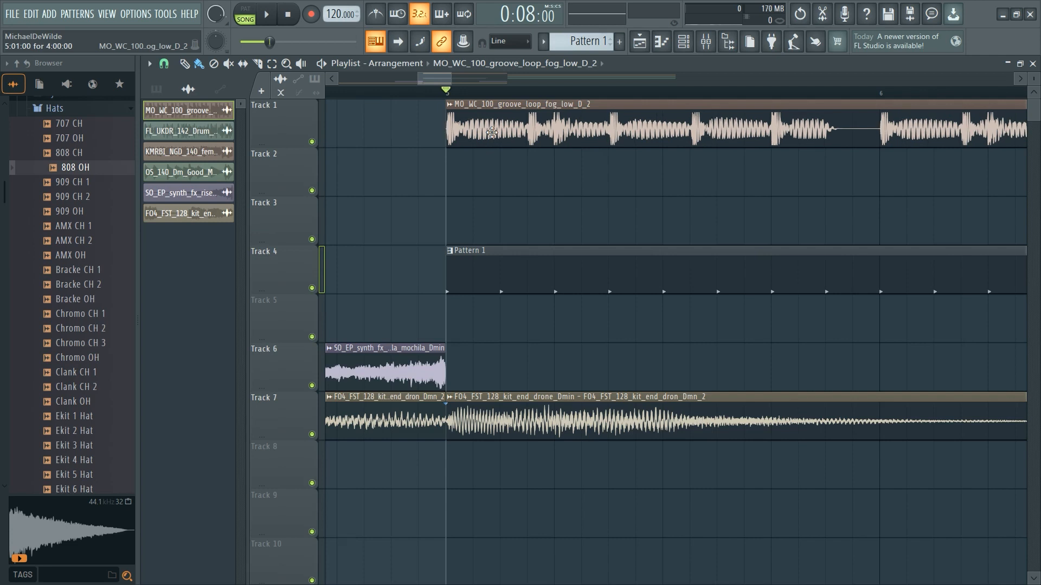
pyautogui.scroll(-1, 491, 133)
pyautogui.scroll(1, 491, 131)
# Play the song from bar 5 through the groove loop clip to check its timing, and stop playback.
pyautogui.press('space')
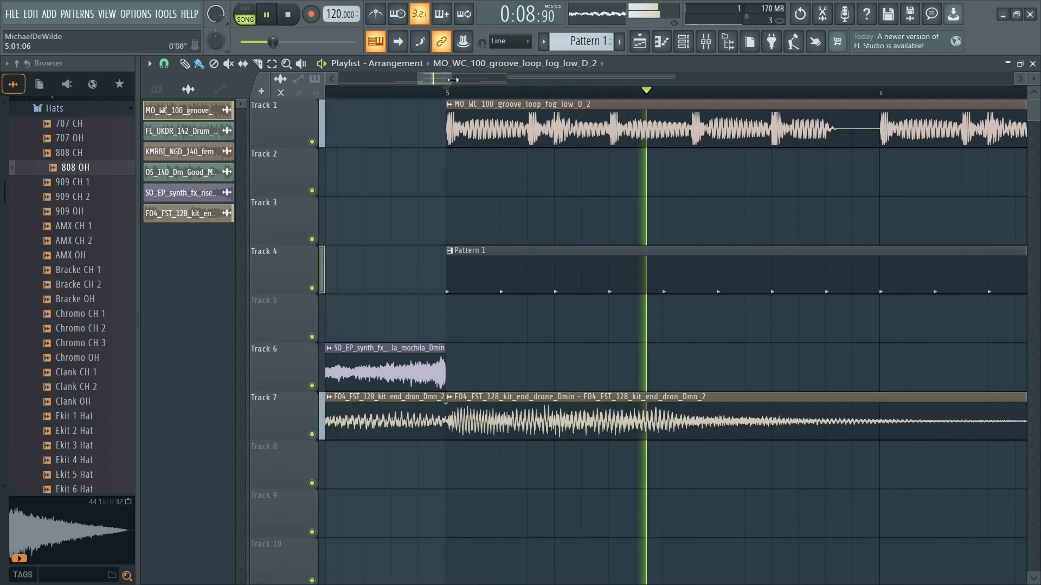
pyautogui.moveTo(447, 76); pyautogui.dragTo(637, 79)
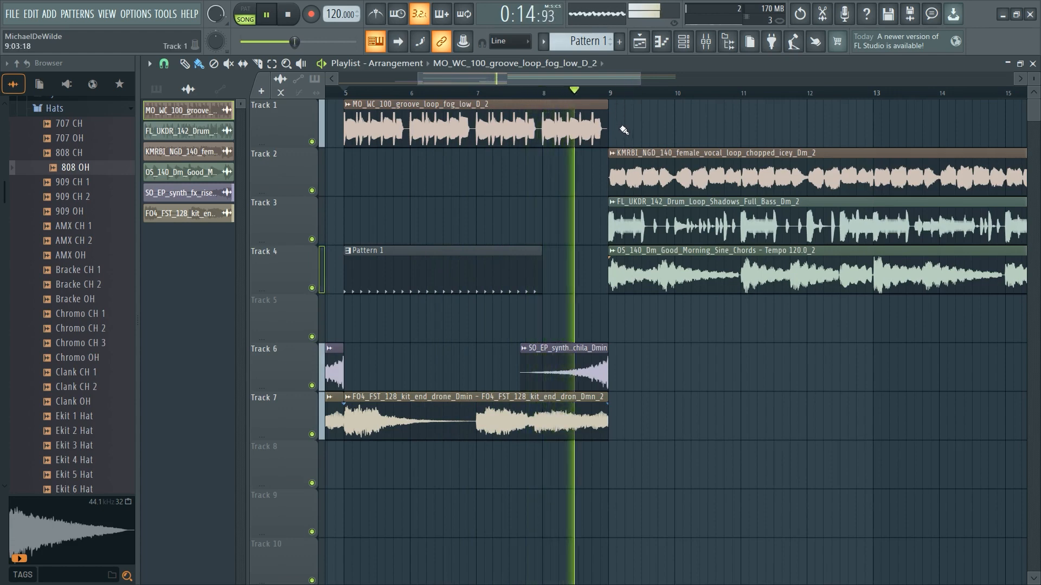
pyautogui.press('space')
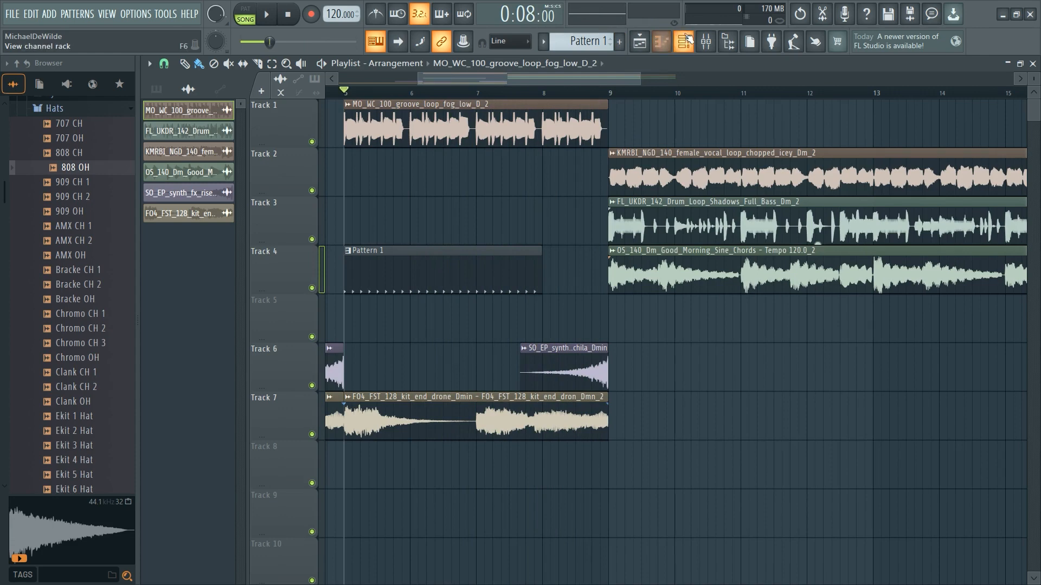
# Show all channel groups in the channel rack and move the rack clear of the upper playlist tracks.
pyautogui.click(683, 43)
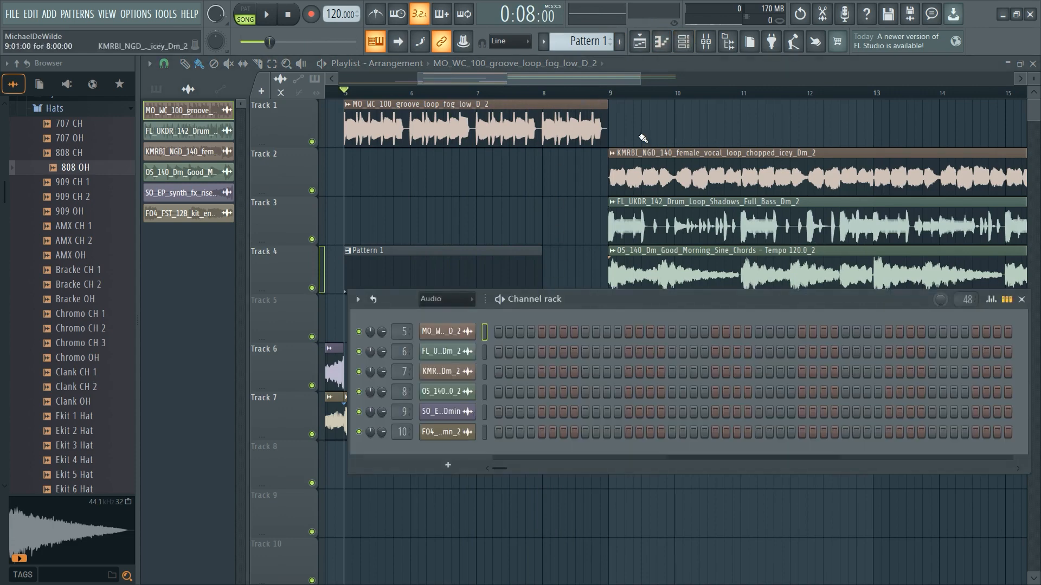
pyautogui.click(453, 300)
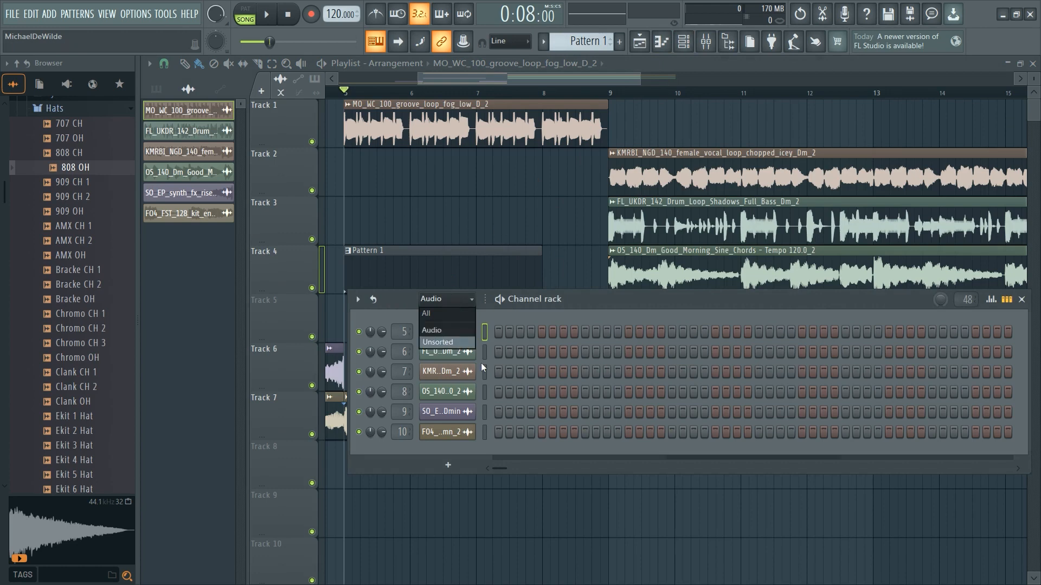
pyautogui.click(436, 313)
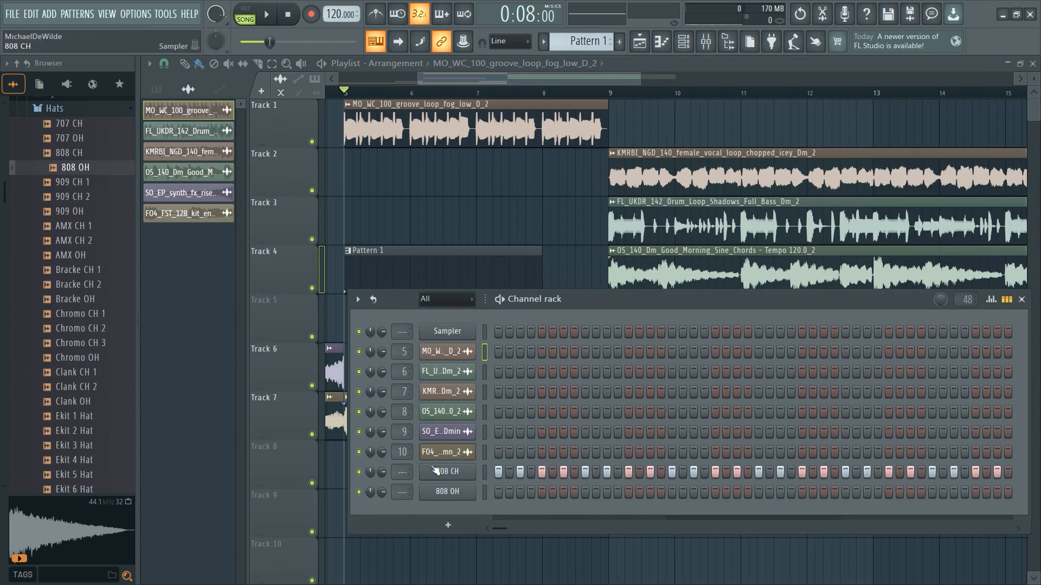
pyautogui.moveTo(633, 296); pyautogui.dragTo(512, 253)
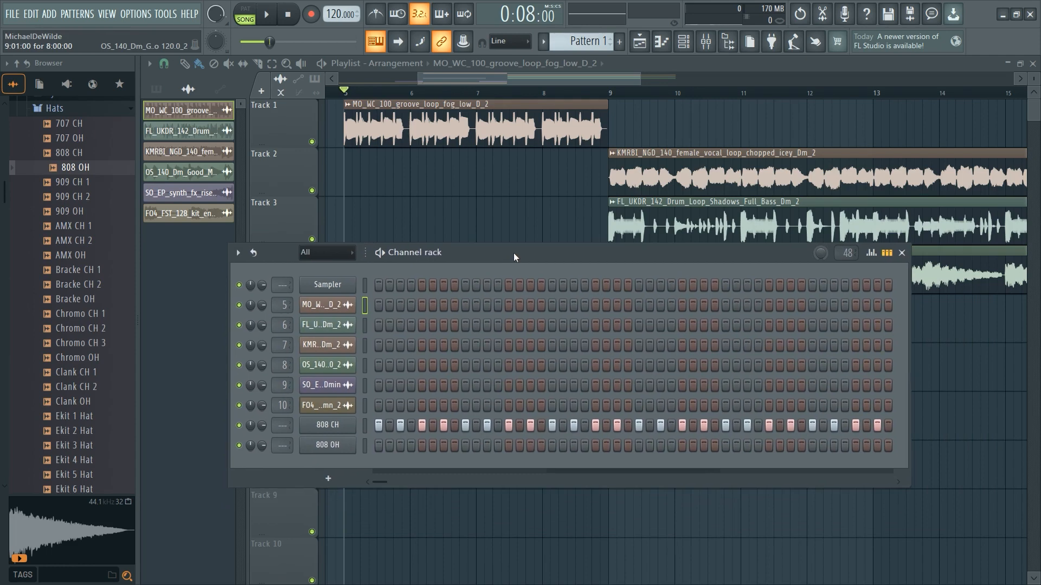
# Open the 808 CH channel in a maximized piano roll with its C5 notes in view.
pyautogui.rightClick(335, 426)
pyautogui.click(374, 403)
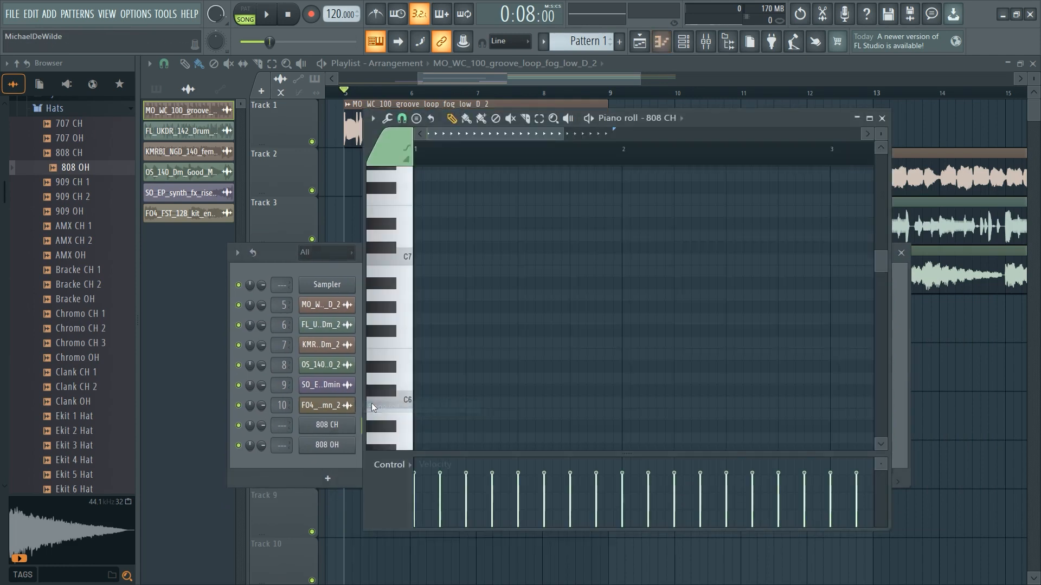
pyautogui.click(869, 118)
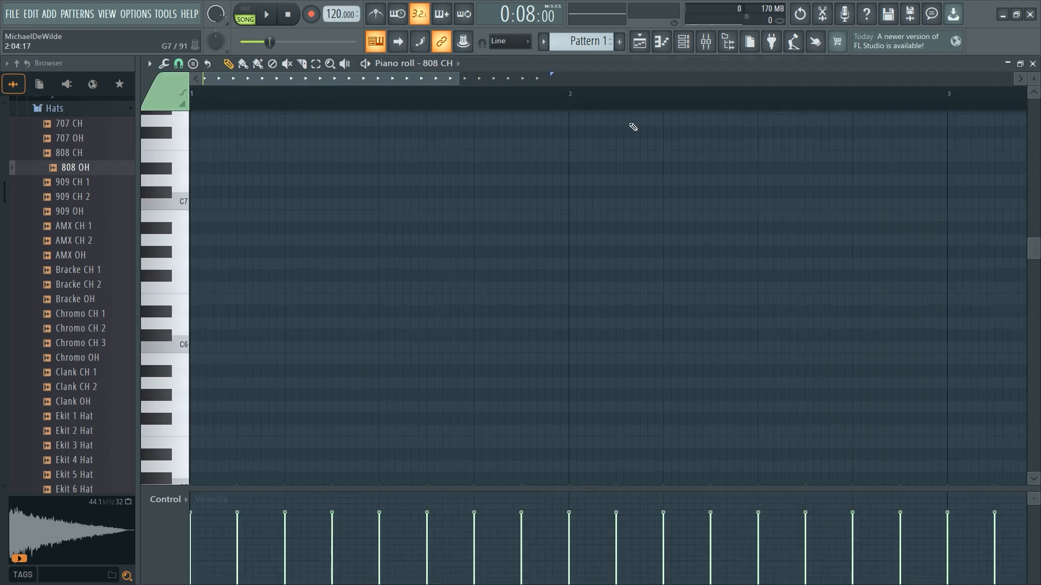
pyautogui.scroll(-4, 428, 306)
pyautogui.scroll(-2, 425, 308)
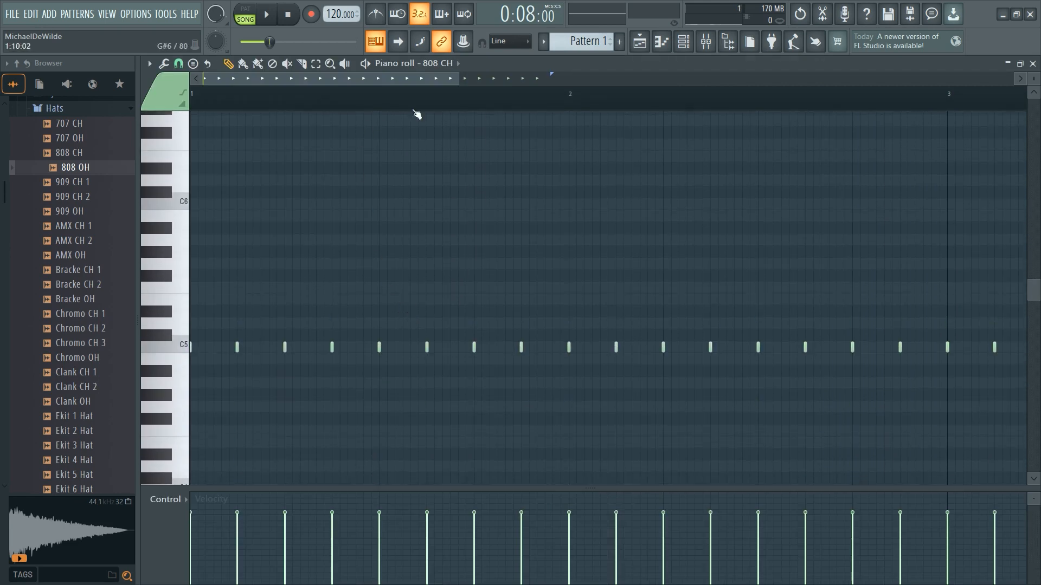
pyautogui.click(684, 43)
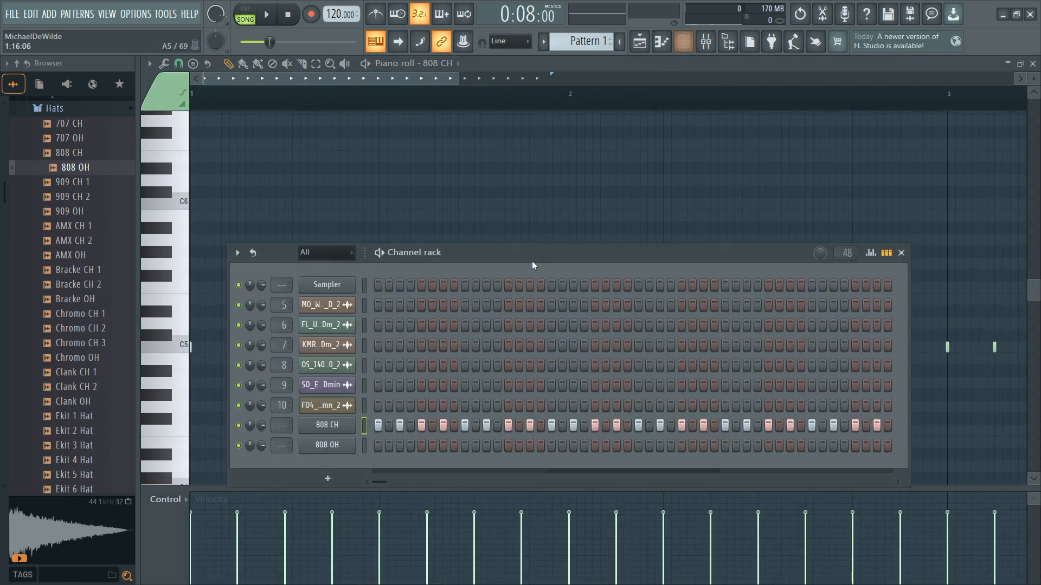
pyautogui.click(705, 44)
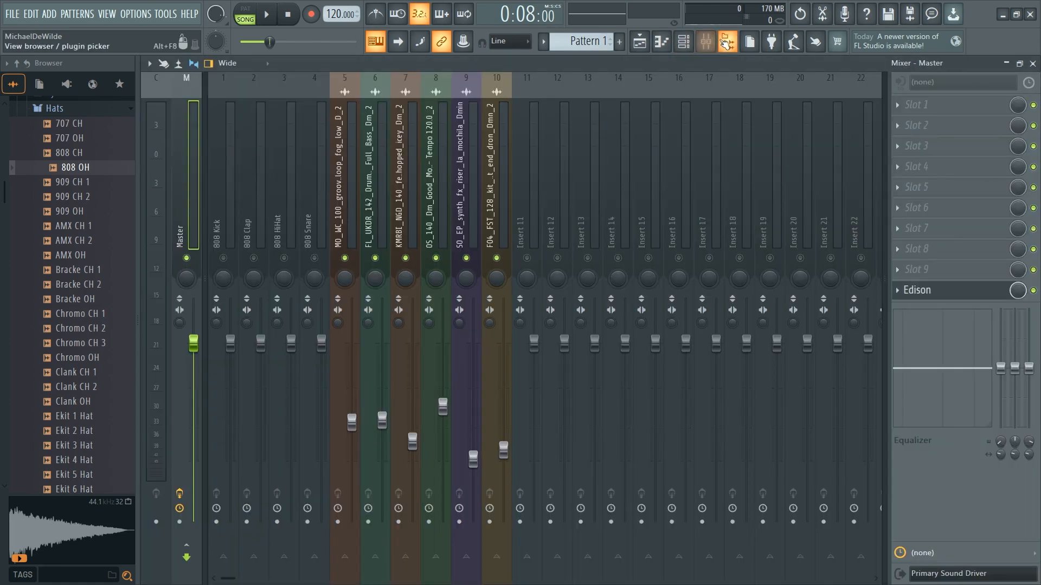
pyautogui.click(661, 42)
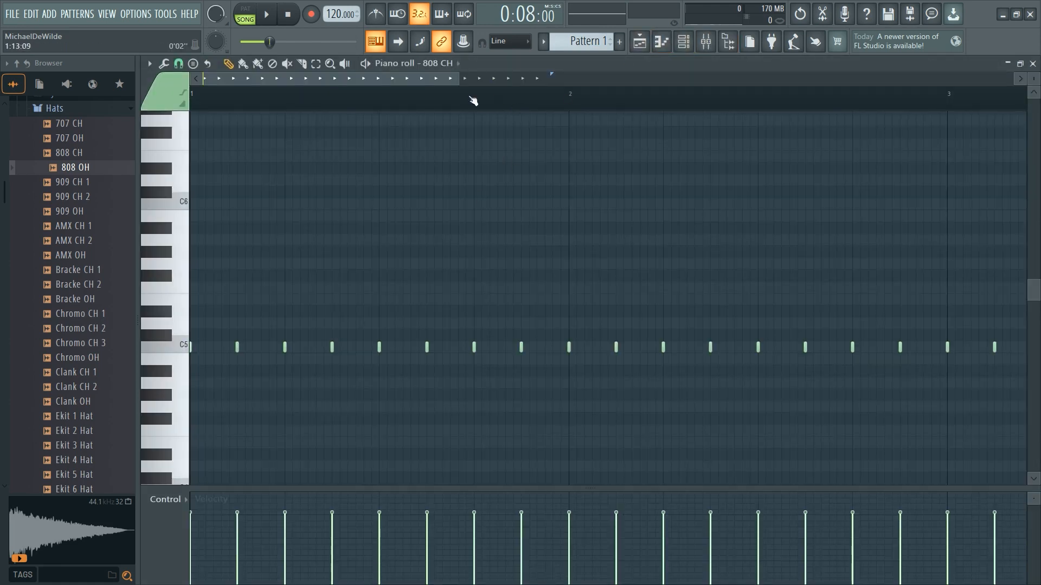
# Add a C5 note at the very end of bar 3 in the 808 CH piano roll, and choose the Paint tool.
pyautogui.moveTo(460, 79); pyautogui.dragTo(714, 107)
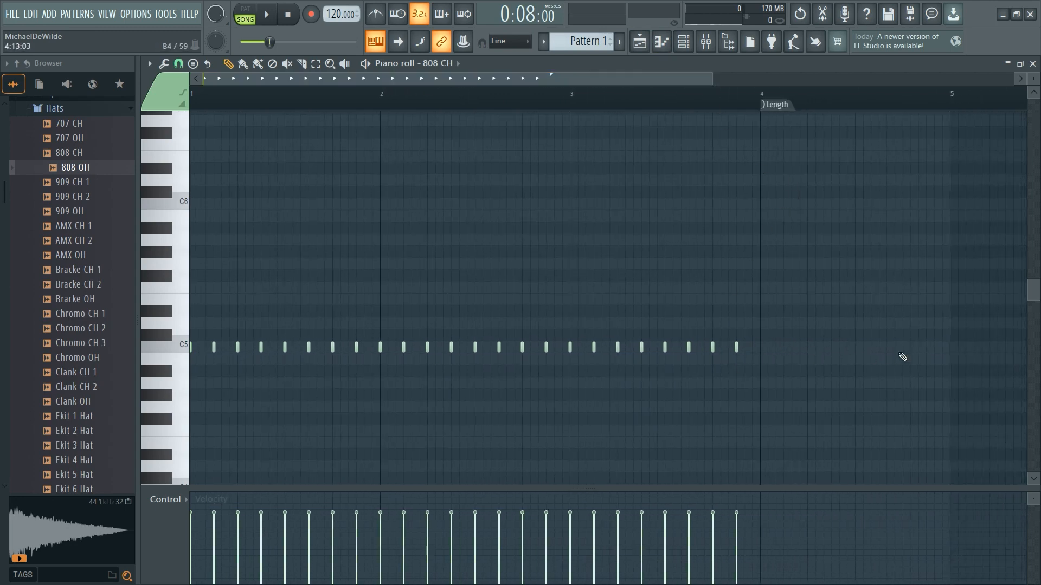
pyautogui.click(755, 348)
pyautogui.click(243, 64)
pyautogui.rightClick(768, 347)
pyautogui.scroll(2, 798, 350)
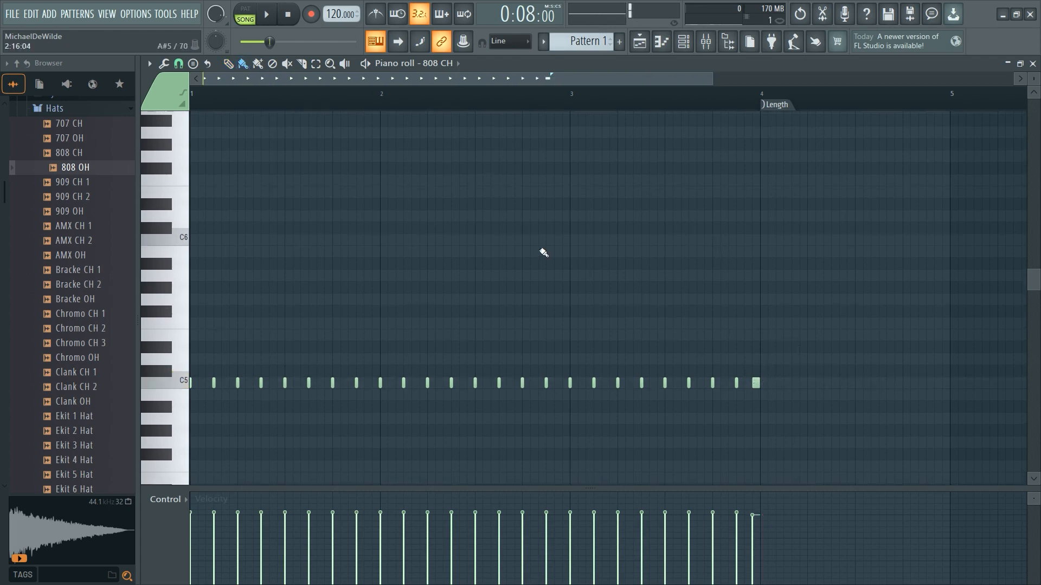
# Set the piano roll snap to Line and paint C5 notes on every step of bar 4, leaving bar 5 empty.
pyautogui.click(178, 64)
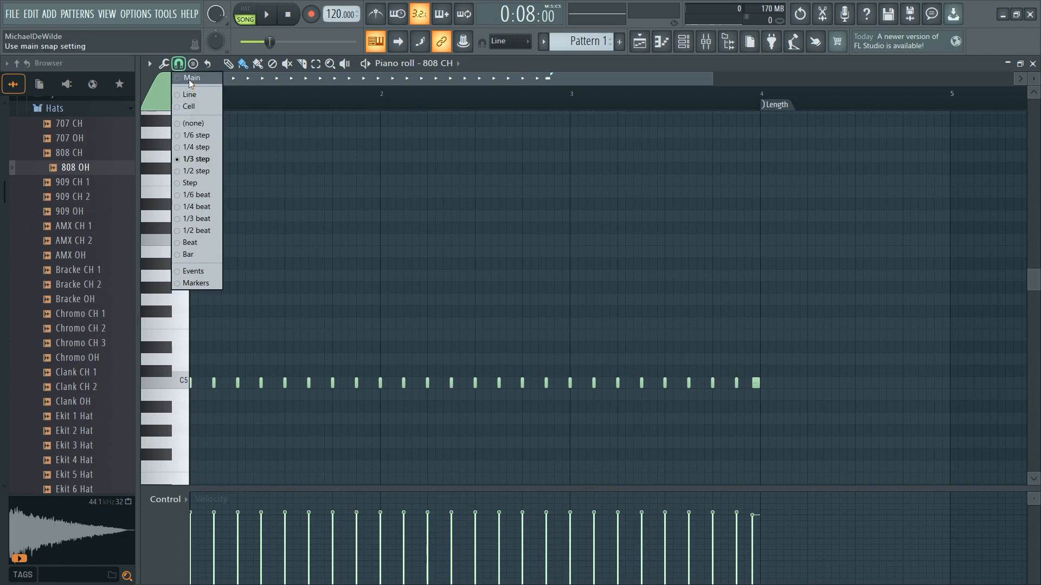
pyautogui.click(188, 94)
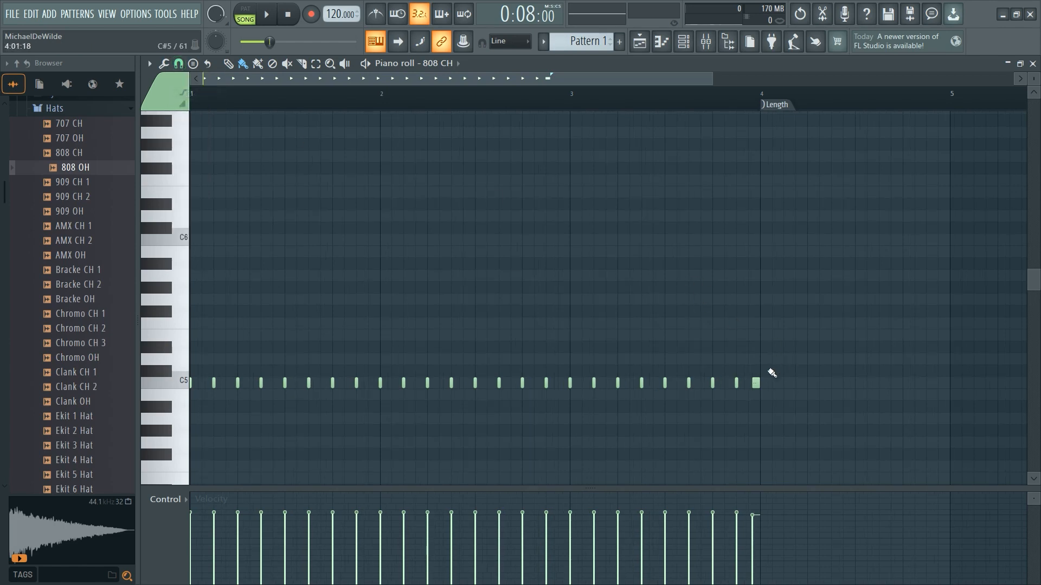
pyautogui.moveTo(765, 384); pyautogui.dragTo(950, 386)
pyautogui.rightClick(951, 385)
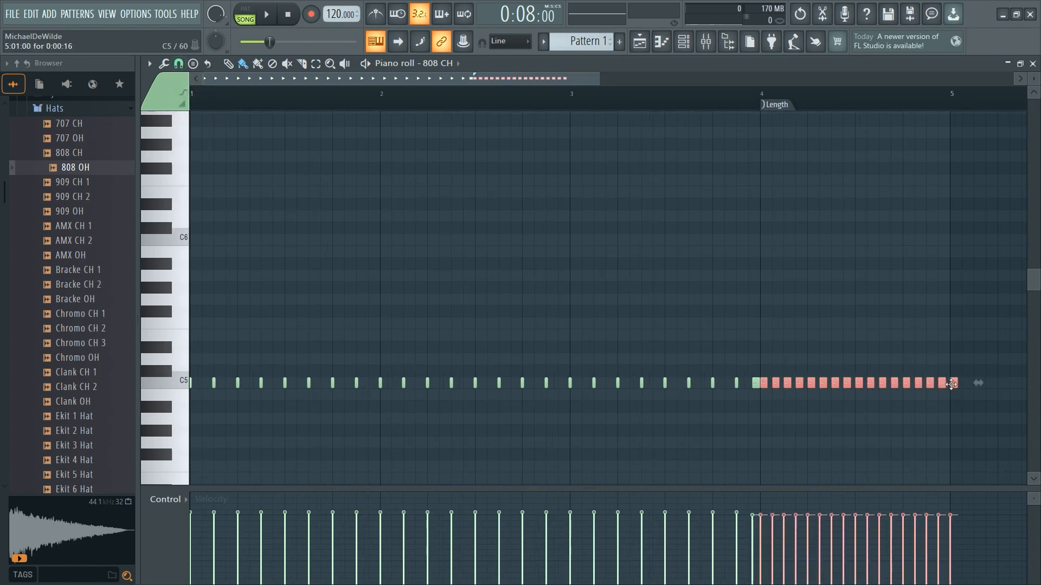
# Play the song briefly from bar 5, and extend the Pattern 1 clip on playlist track 4 to bar 9.
pyautogui.press('space')
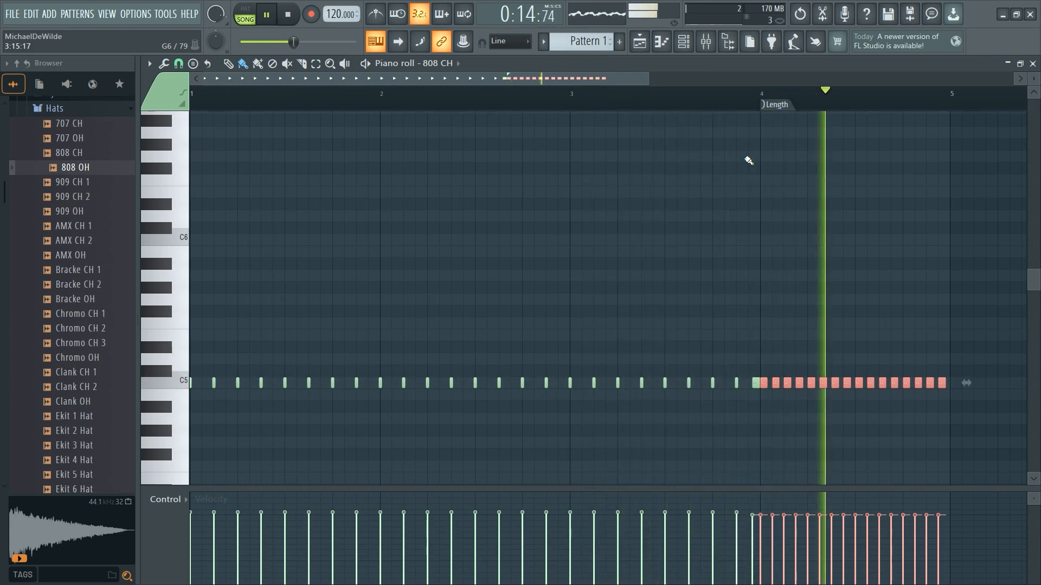
pyautogui.press('space')
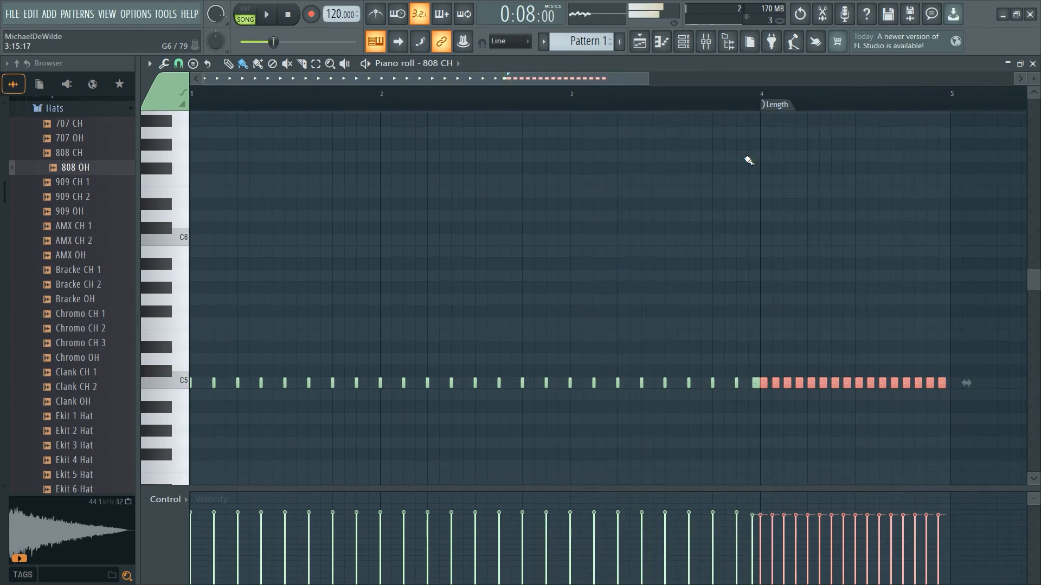
pyautogui.click(640, 43)
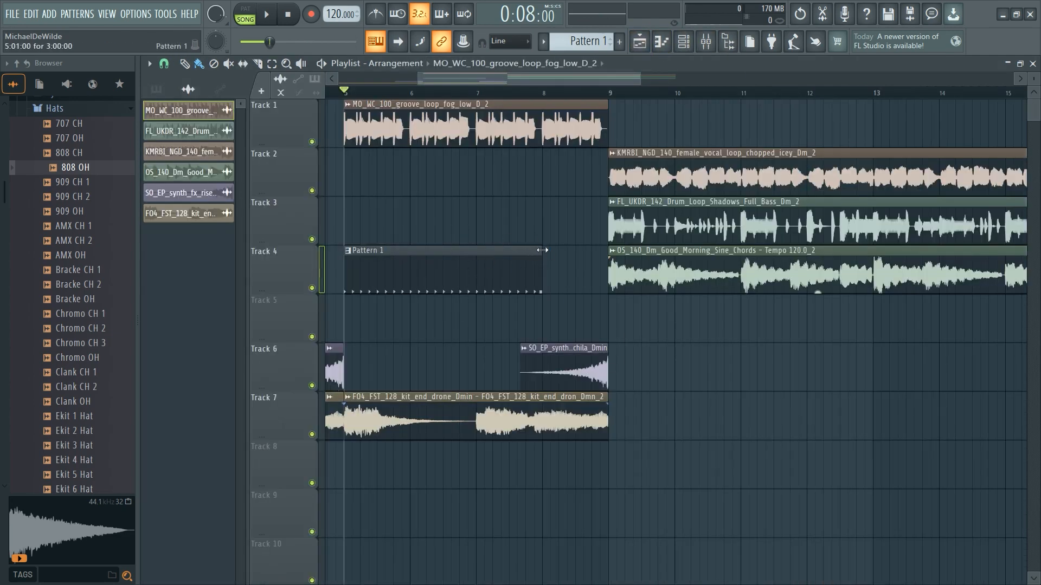
pyautogui.moveTo(543, 251); pyautogui.dragTo(611, 251)
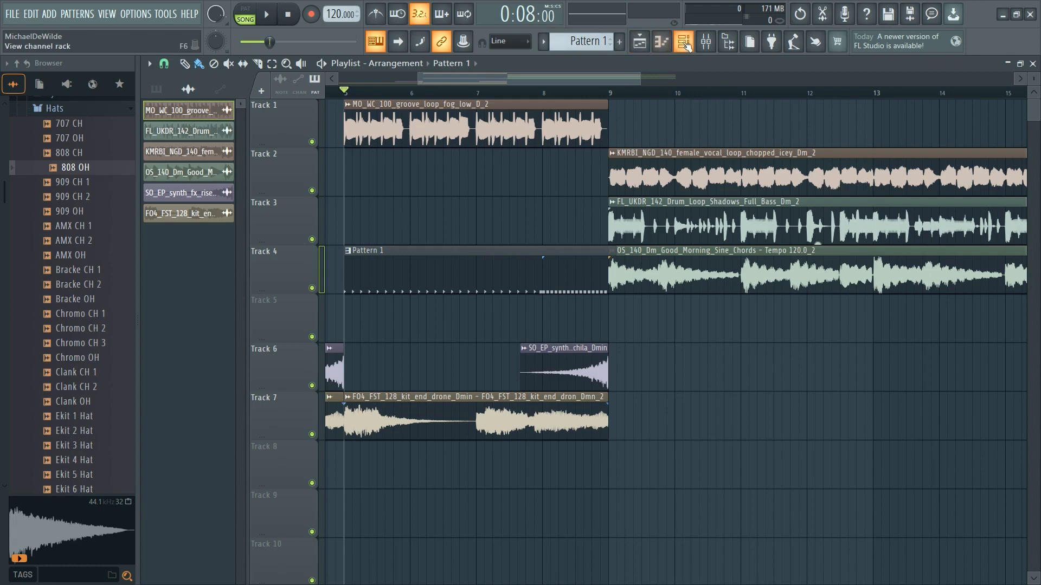
# Route the 808 CH channel to free mixer track 11.
pyautogui.click(708, 43)
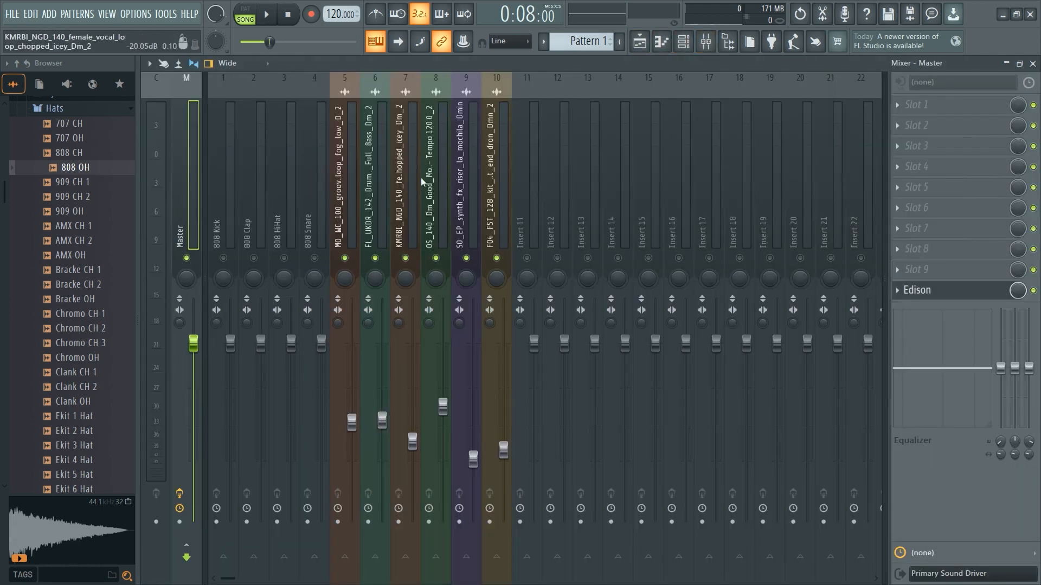
pyautogui.click(684, 43)
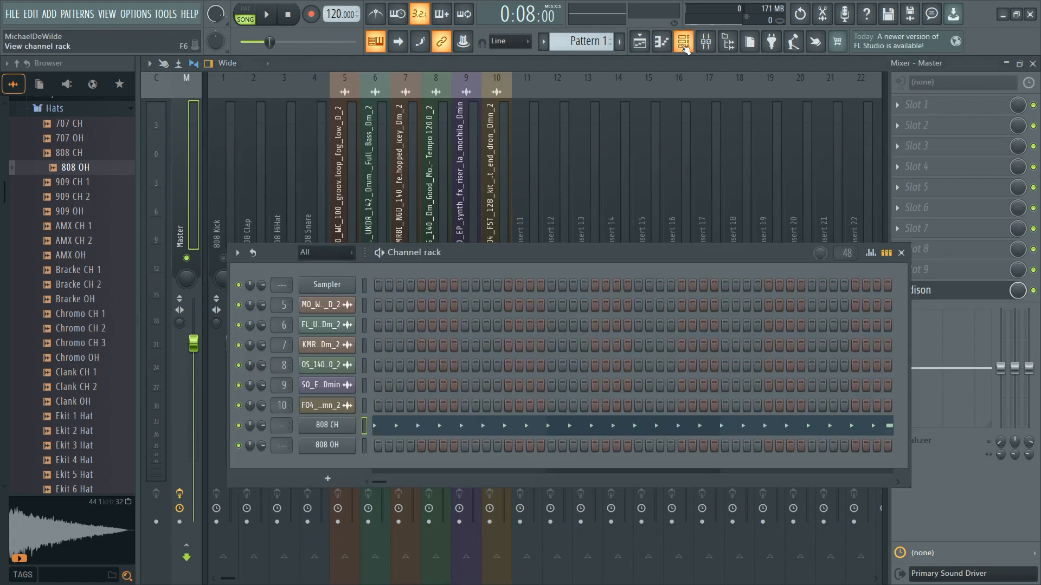
pyautogui.click(336, 427)
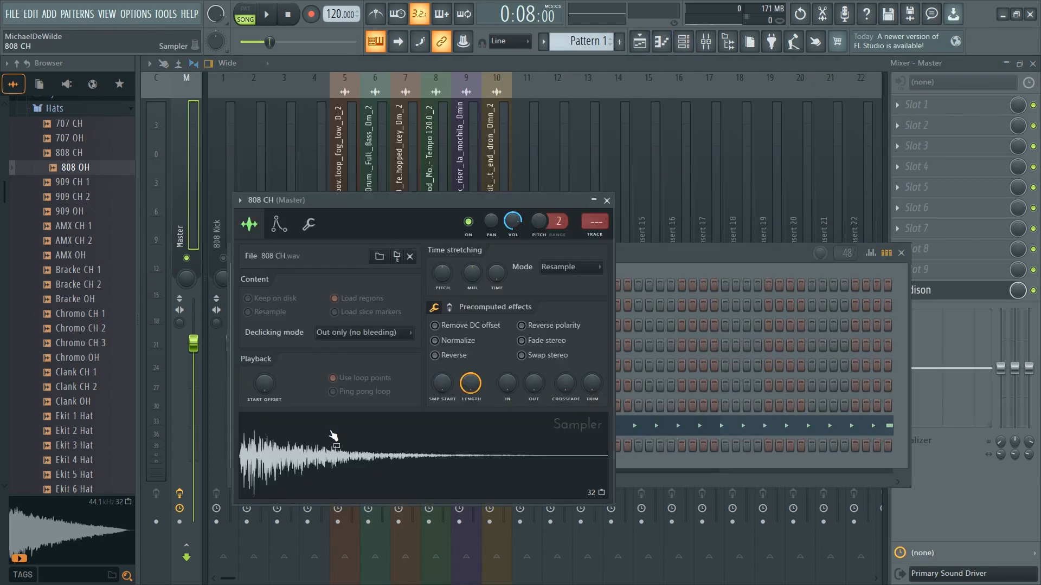
pyautogui.hotkey('ctrl', 'l')
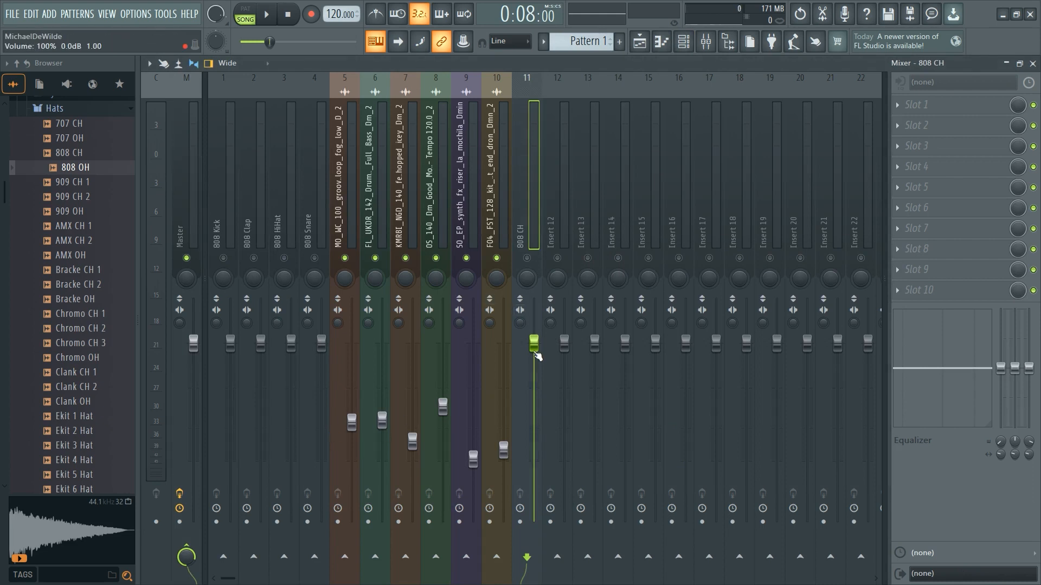
# Lower the 808 CH volume on mixer track 11, check it during playback, and enable all muted mixer tracks.
pyautogui.moveTo(534, 343); pyautogui.dragTo(535, 394)
pyautogui.press('space')
pyautogui.click(530, 260)
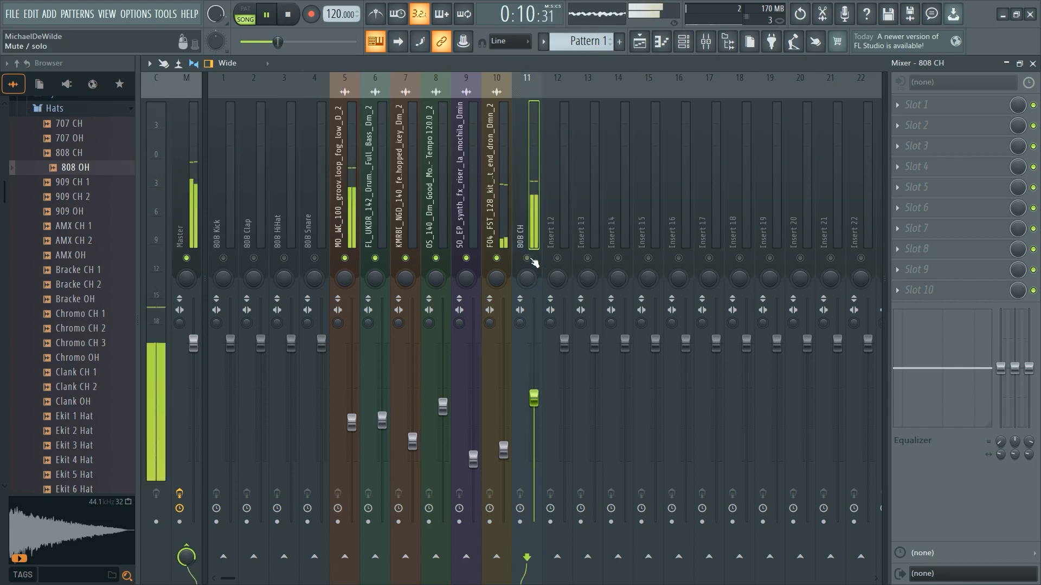
pyautogui.rightClick(530, 260)
pyautogui.rightClick(530, 259)
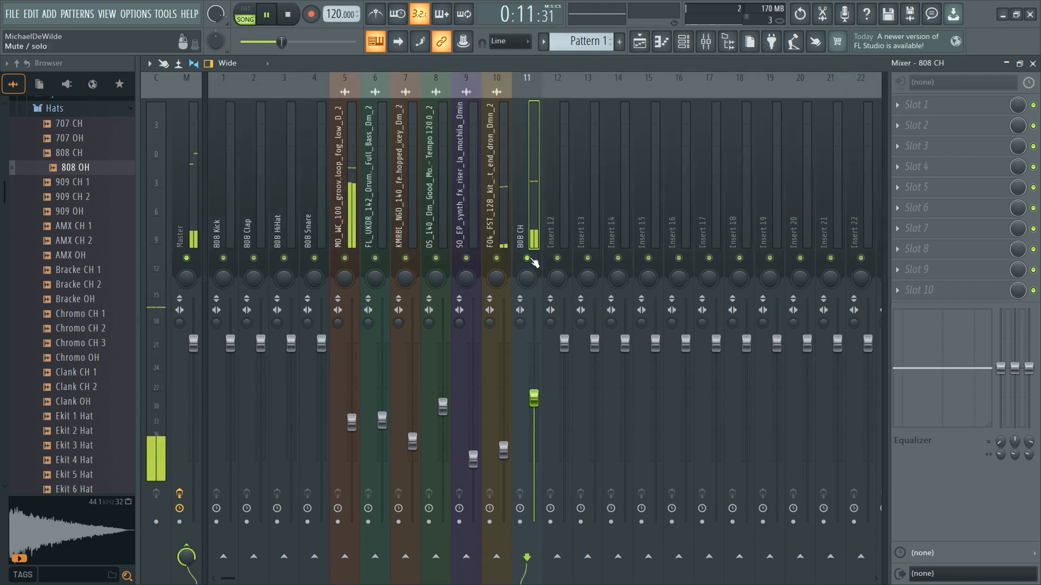
# Delete the extra C5 note at the end of bar 3 in the 808 CH piano roll, and stop playback.
pyautogui.click(639, 42)
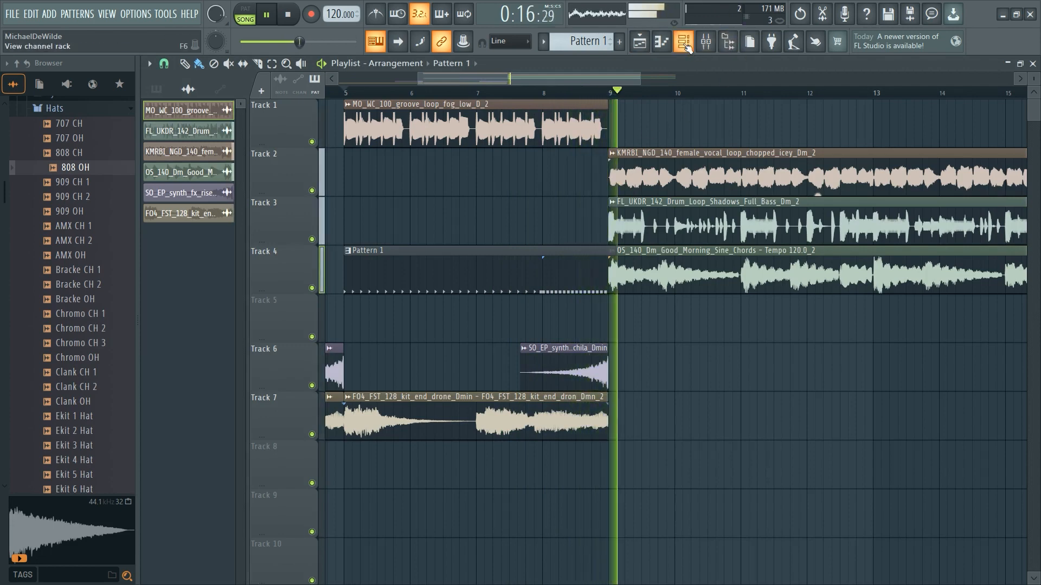
pyautogui.click(669, 45)
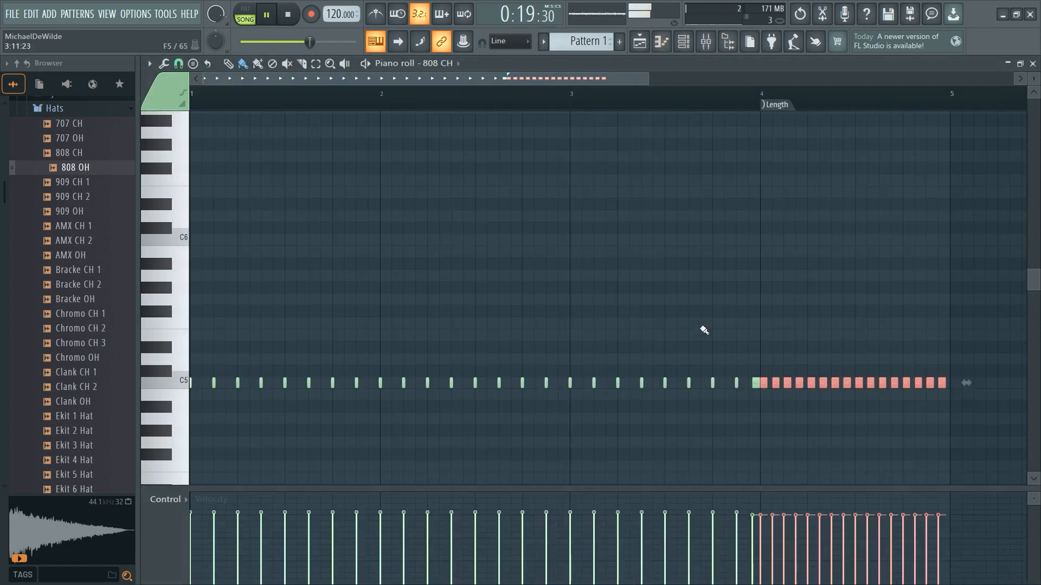
pyautogui.rightClick(755, 383)
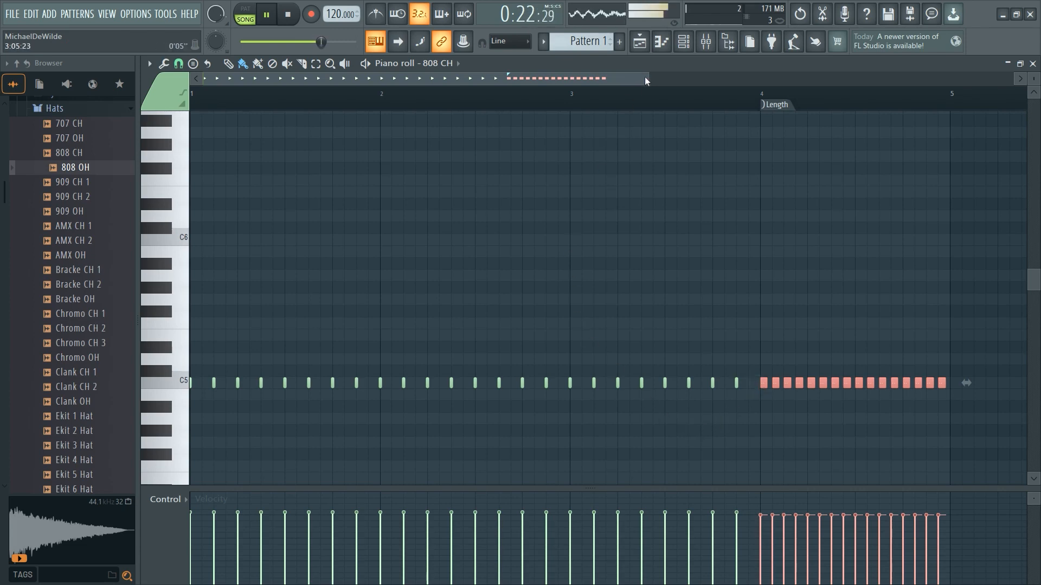
pyautogui.press('space')
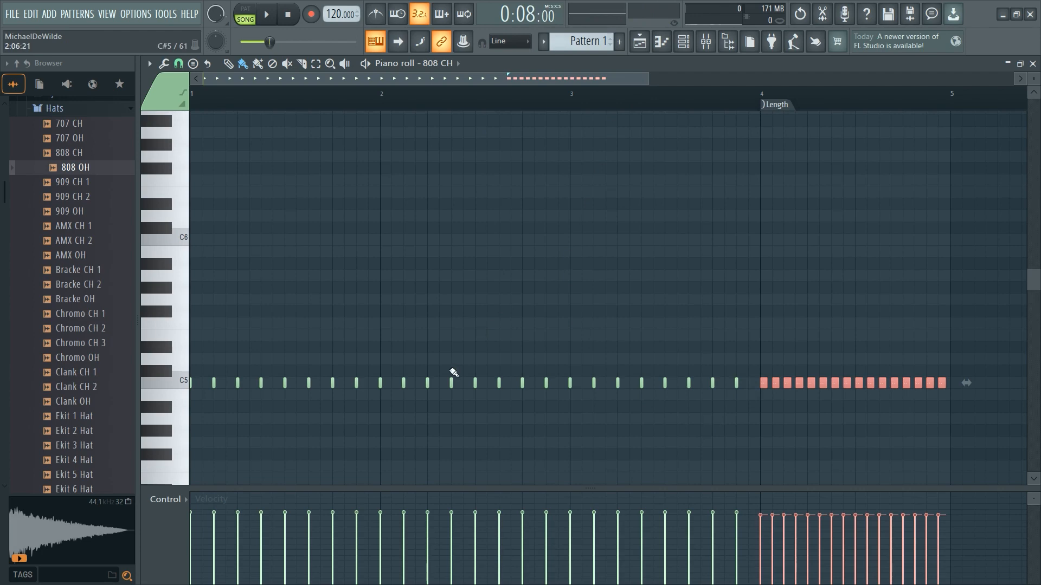
# Set the piano roll snap to 1/3 step and paint rapid C5 notes between the existing hits over the first three beats of bar 2.
pyautogui.click(178, 64)
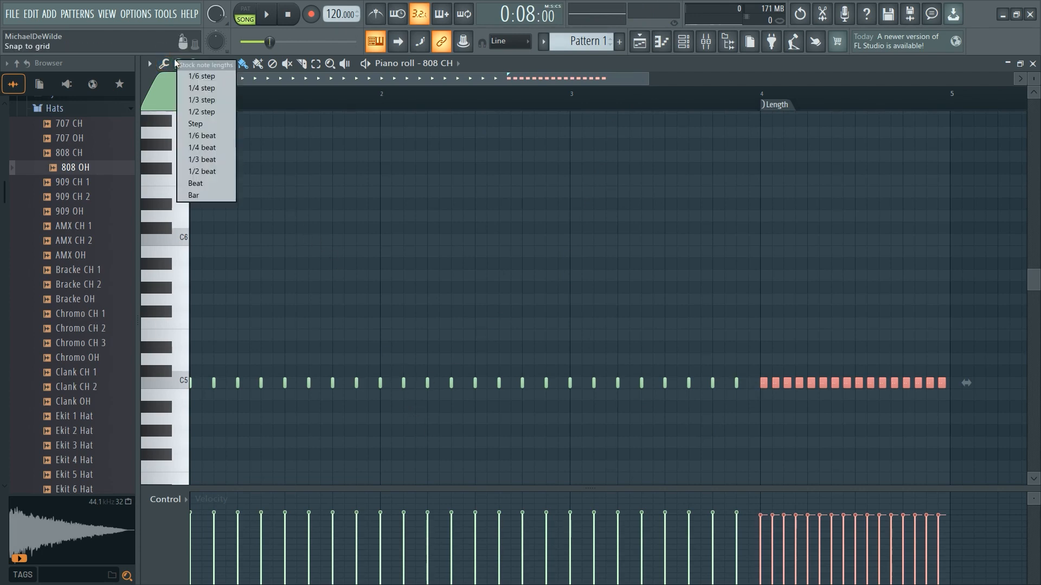
pyautogui.click(190, 103)
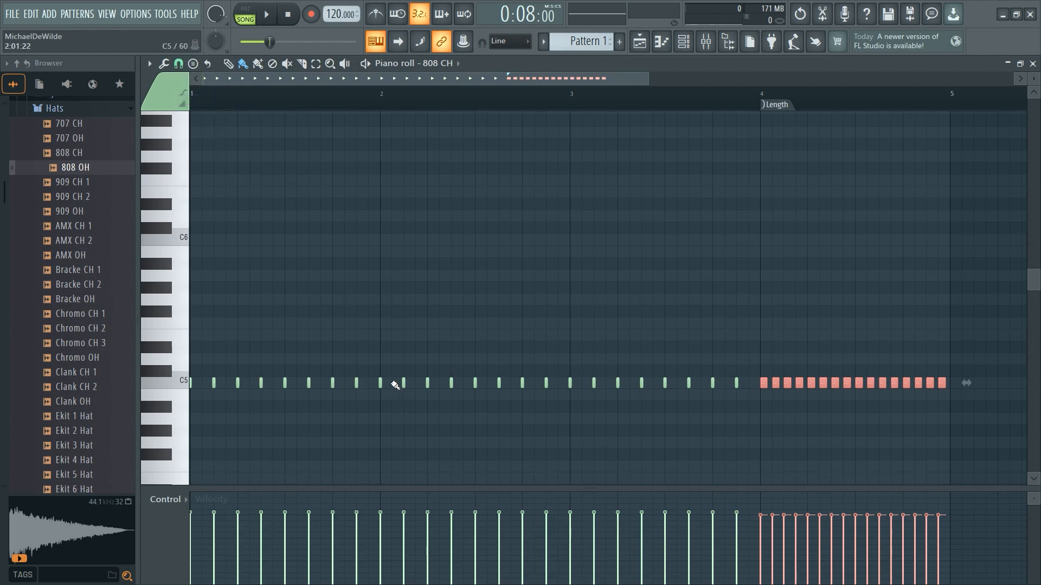
pyautogui.click(179, 63)
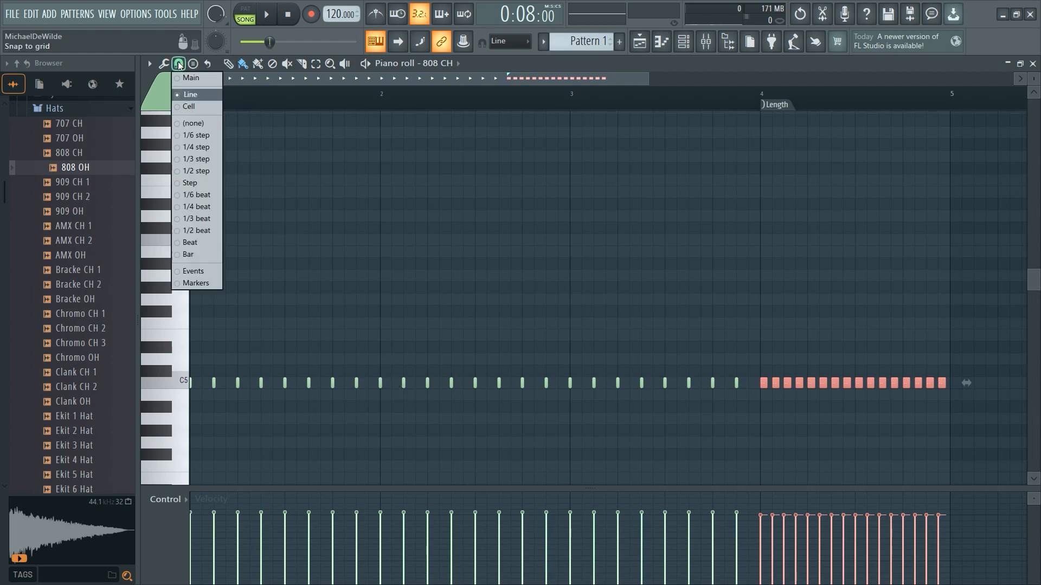
pyautogui.click(198, 159)
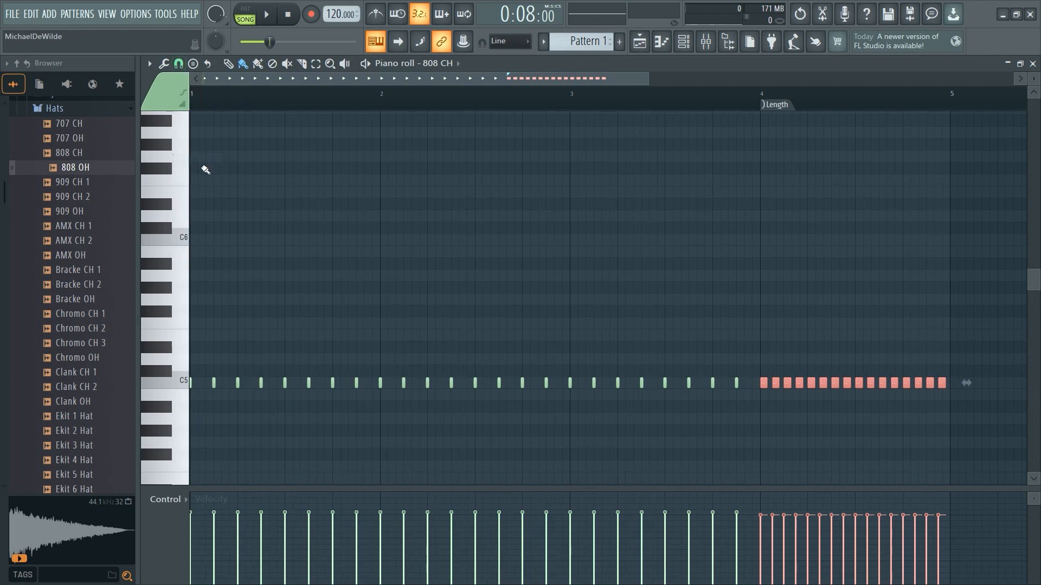
pyautogui.moveTo(645, 78); pyautogui.dragTo(472, 78)
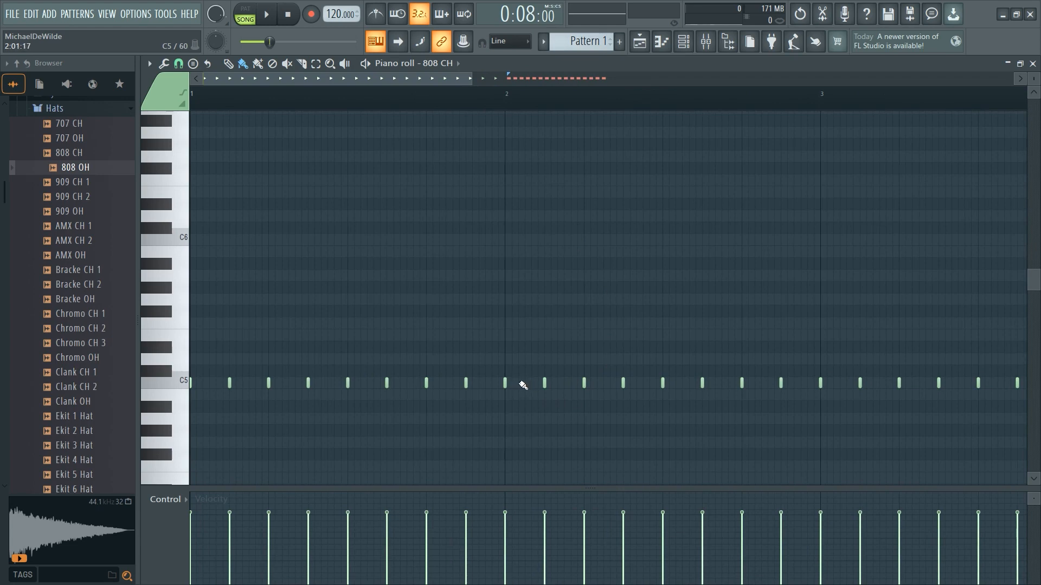
pyautogui.moveTo(519, 385); pyautogui.dragTo(737, 389)
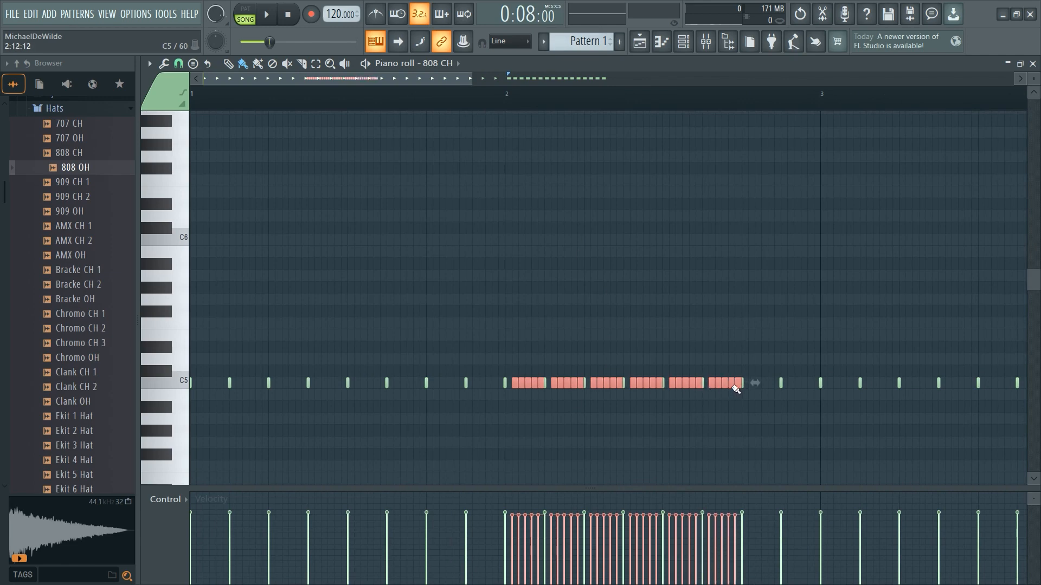
pyautogui.rightClick(741, 385)
# Play the song from bar 5 to hear the new hi-hat roll, and view the whole arrangement in the playlist.
pyautogui.press('space')
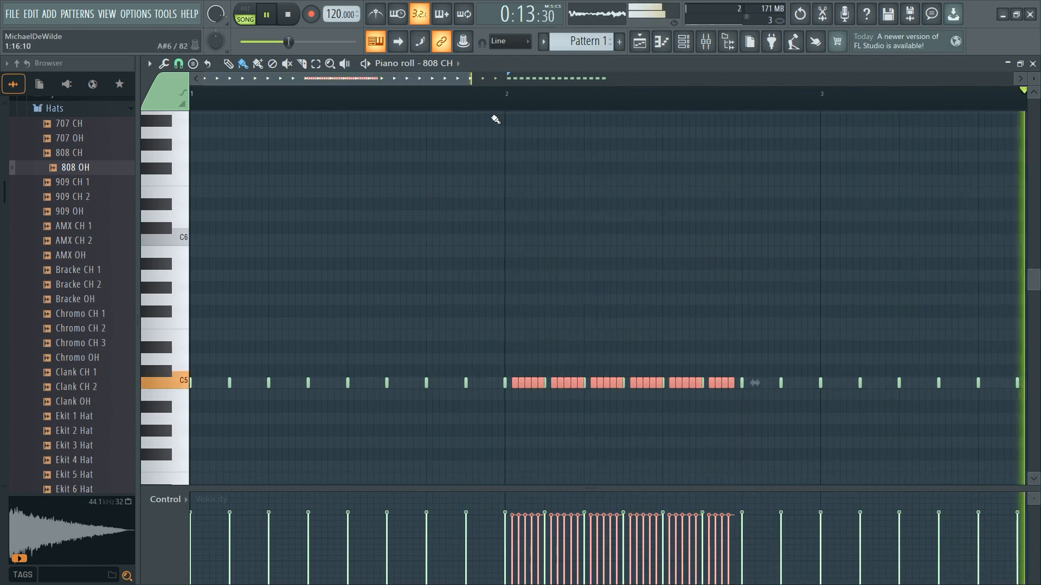
pyautogui.moveTo(473, 78); pyautogui.dragTo(704, 78)
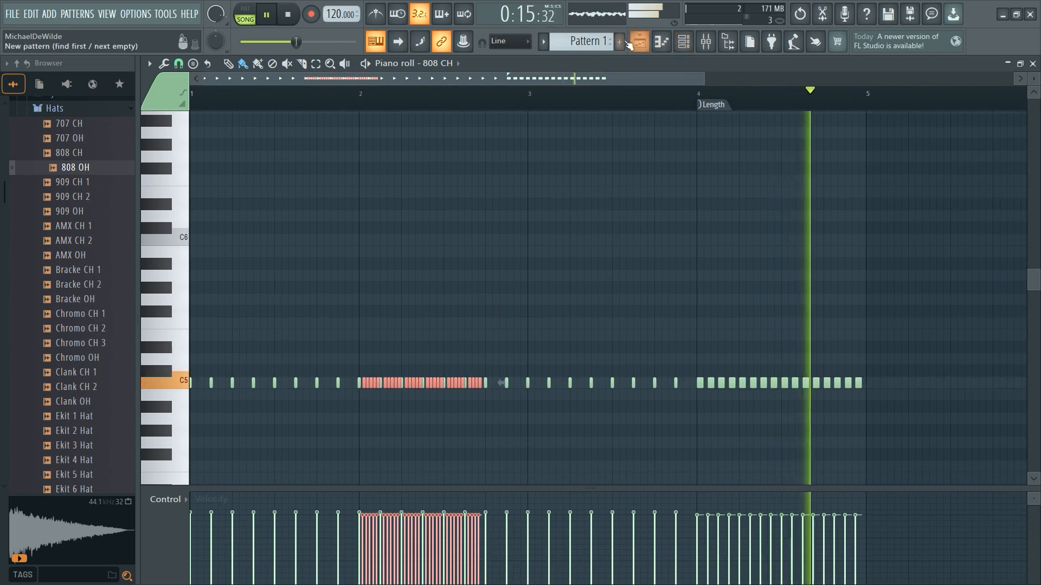
pyautogui.click(651, 45)
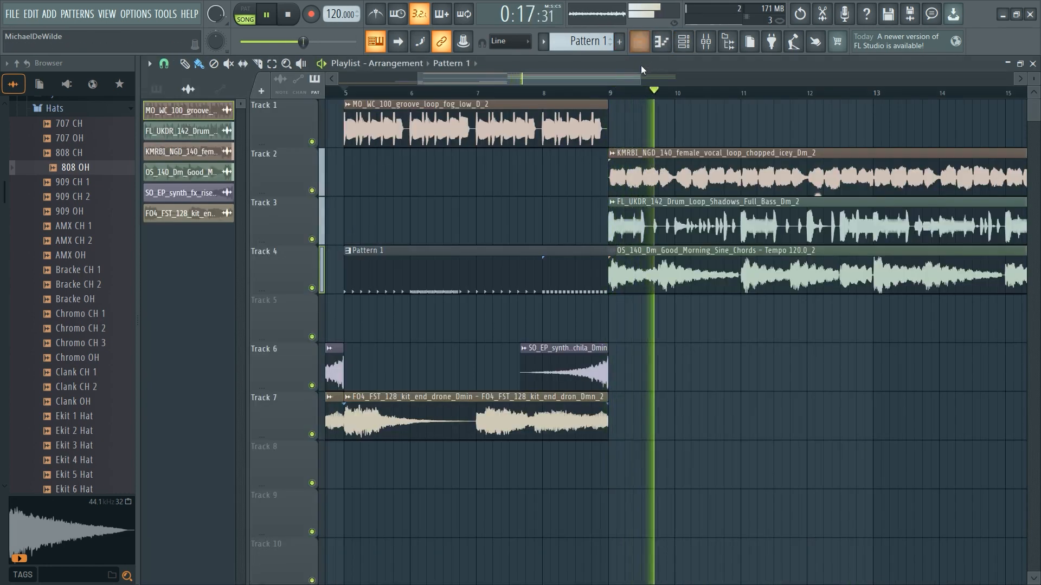
pyautogui.moveTo(643, 78); pyautogui.dragTo(691, 87)
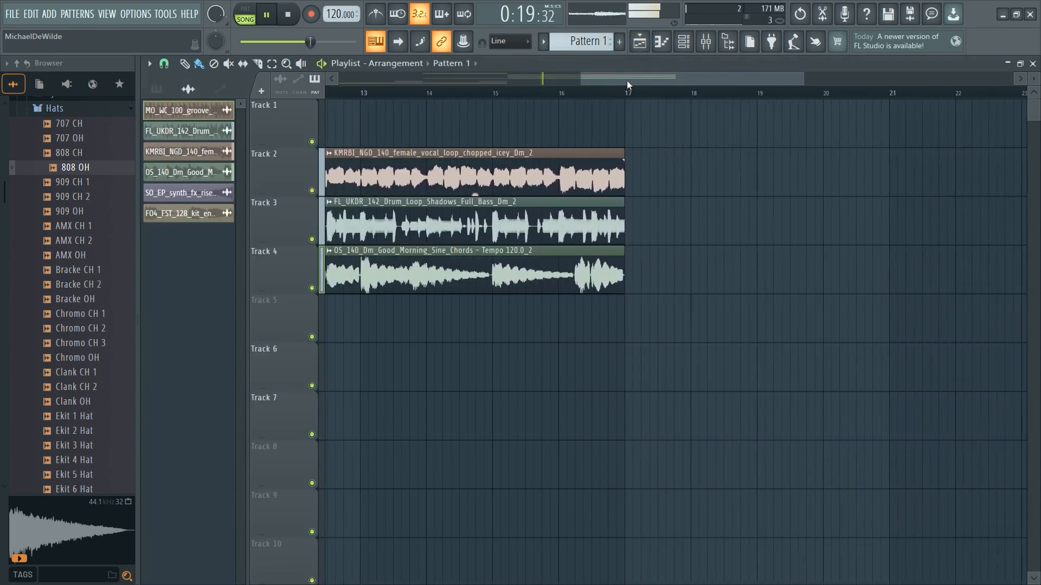
pyautogui.moveTo(577, 77); pyautogui.dragTo(239, 84)
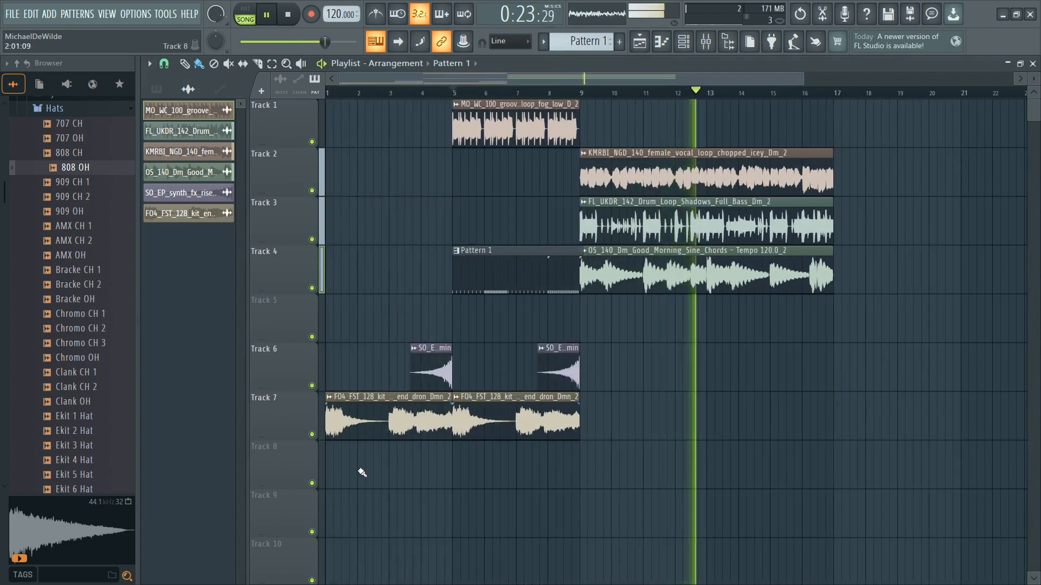
pyautogui.press('space')
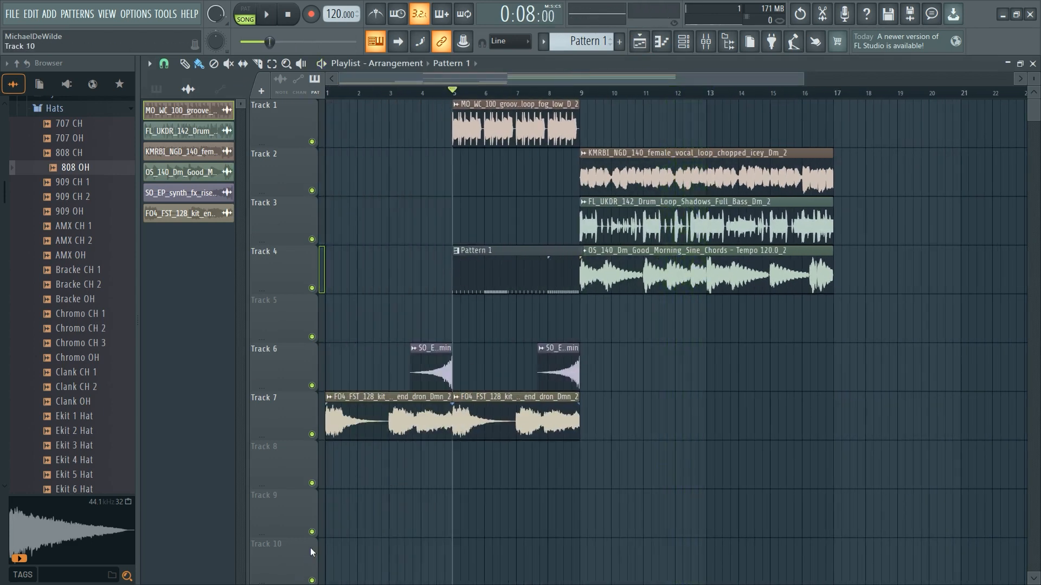
# Browse the effect plugins available for slot 1 of mixer track 5, and return to the playlist.
pyautogui.click(705, 42)
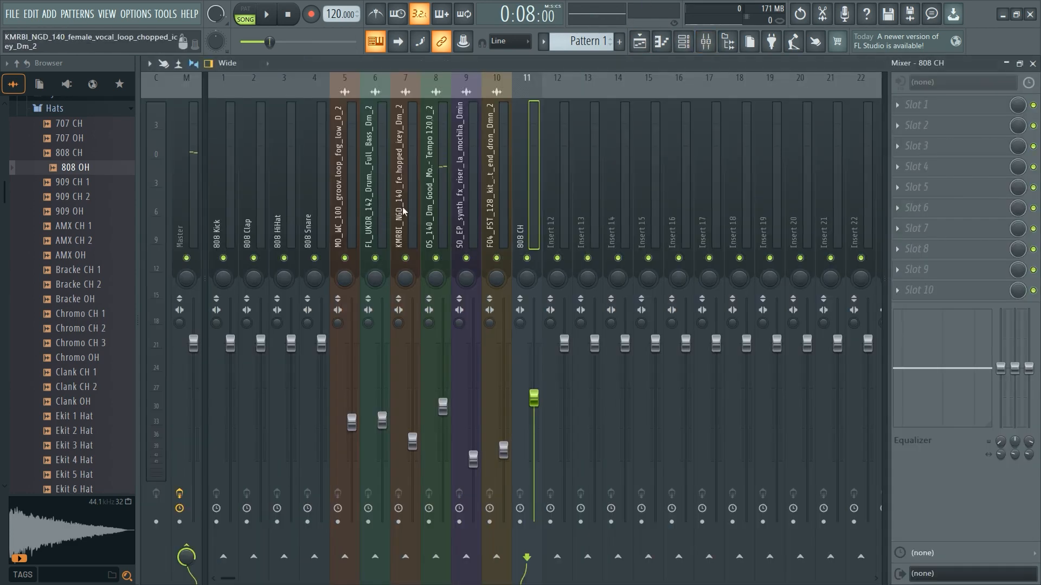
pyautogui.click(342, 190)
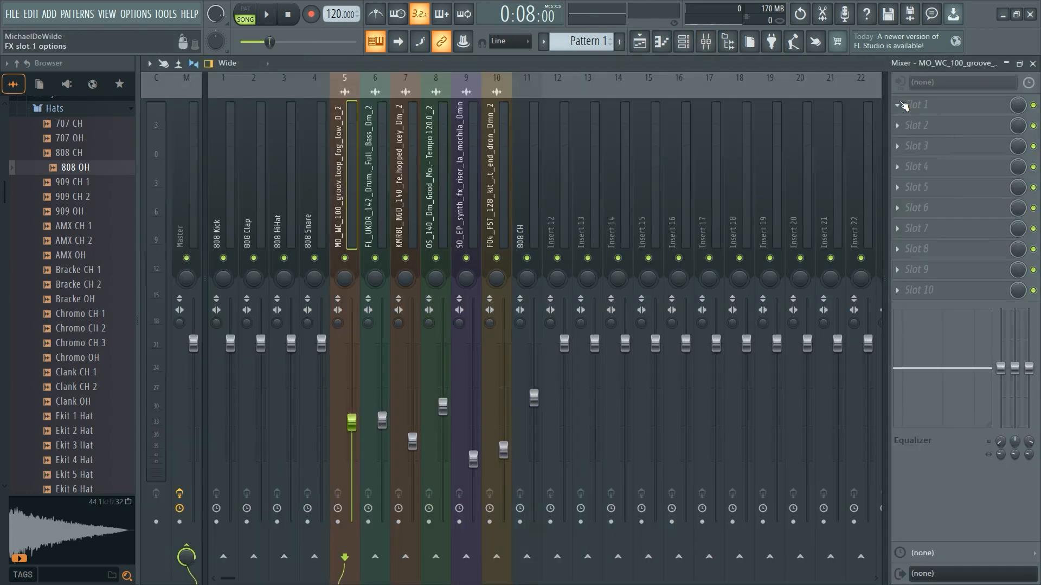
pyautogui.click(902, 105)
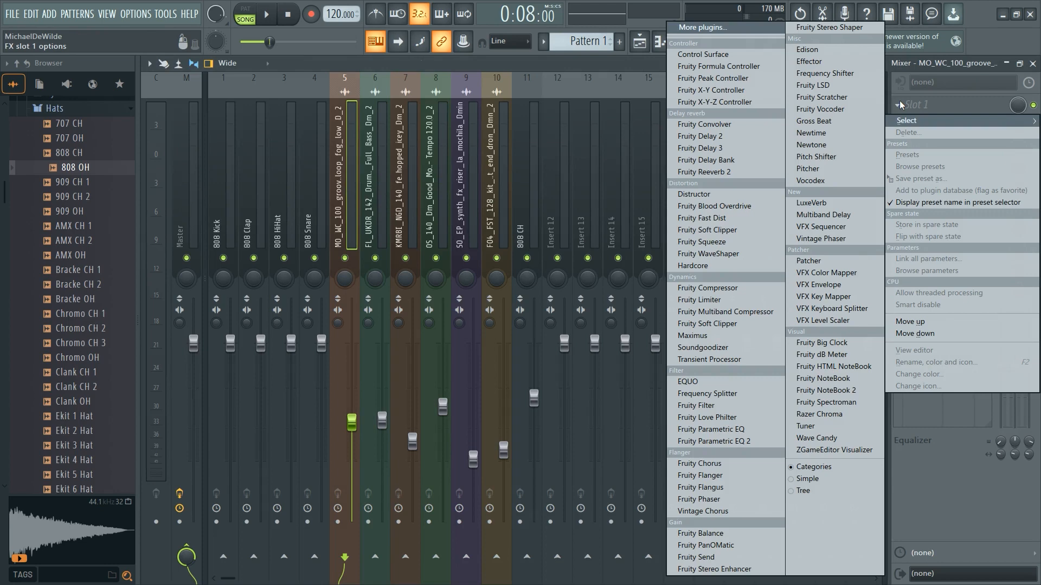
pyautogui.click(639, 41)
pyautogui.click(640, 42)
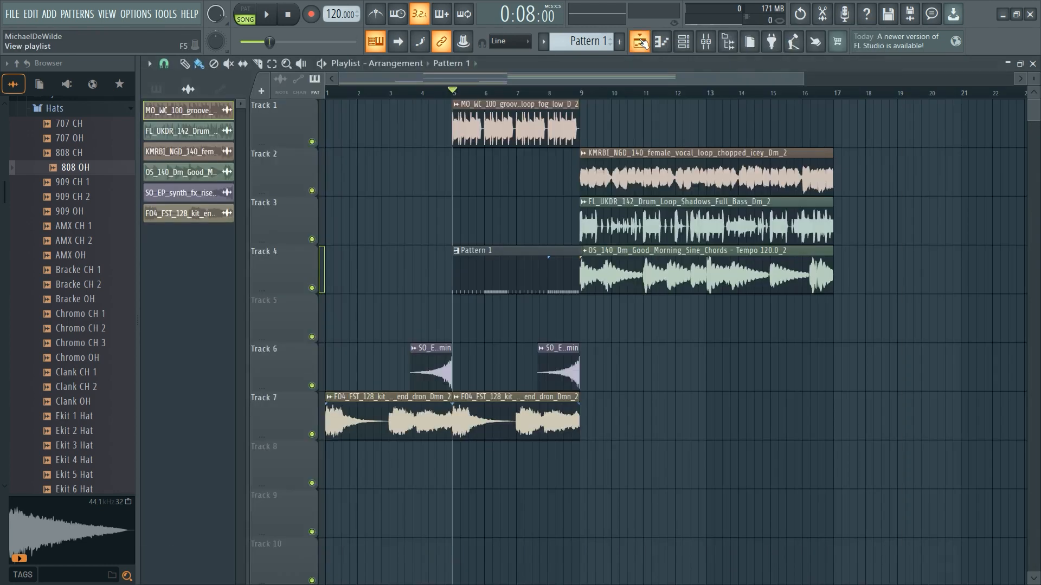
# Review the mixer tracks, the channel rack and the playlist arrangement.
pyautogui.click(705, 42)
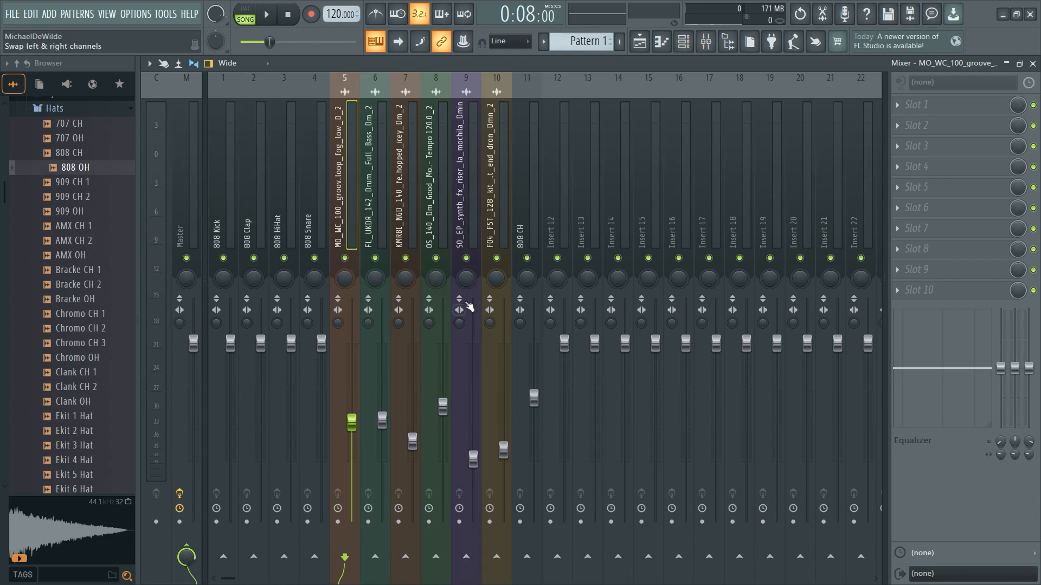
pyautogui.click(683, 41)
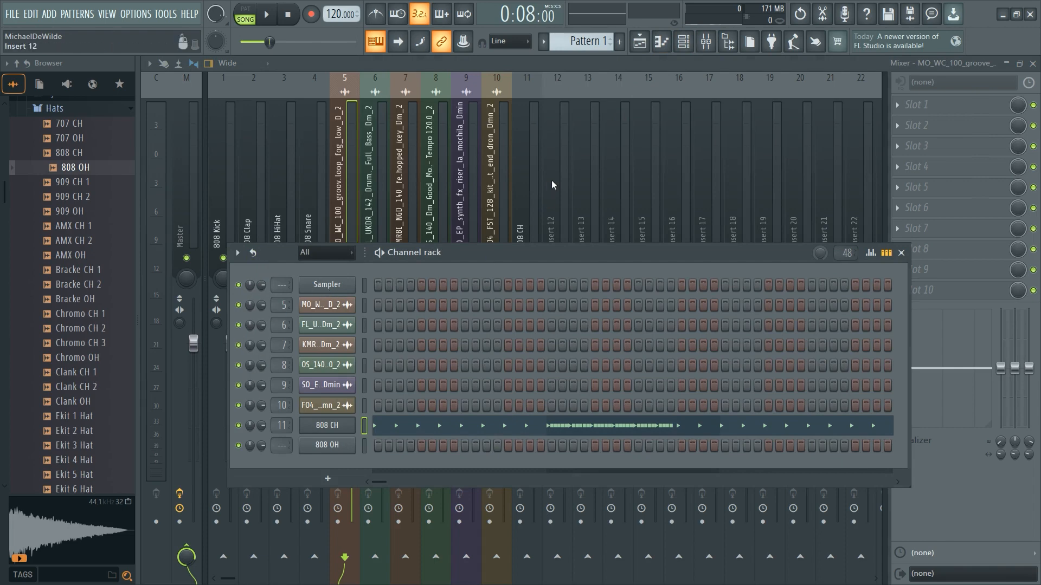
pyautogui.click(648, 47)
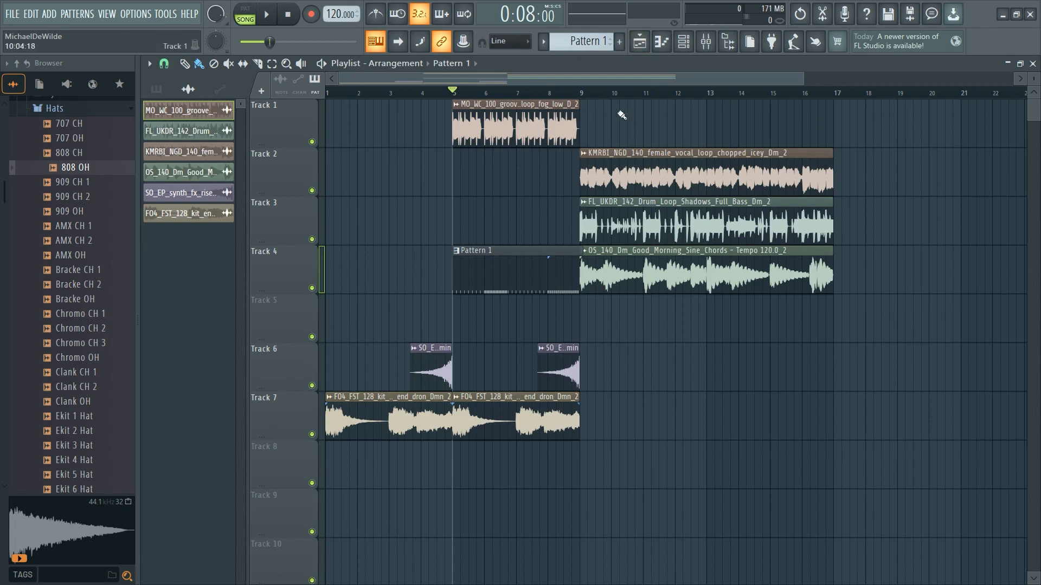
pyautogui.click(708, 42)
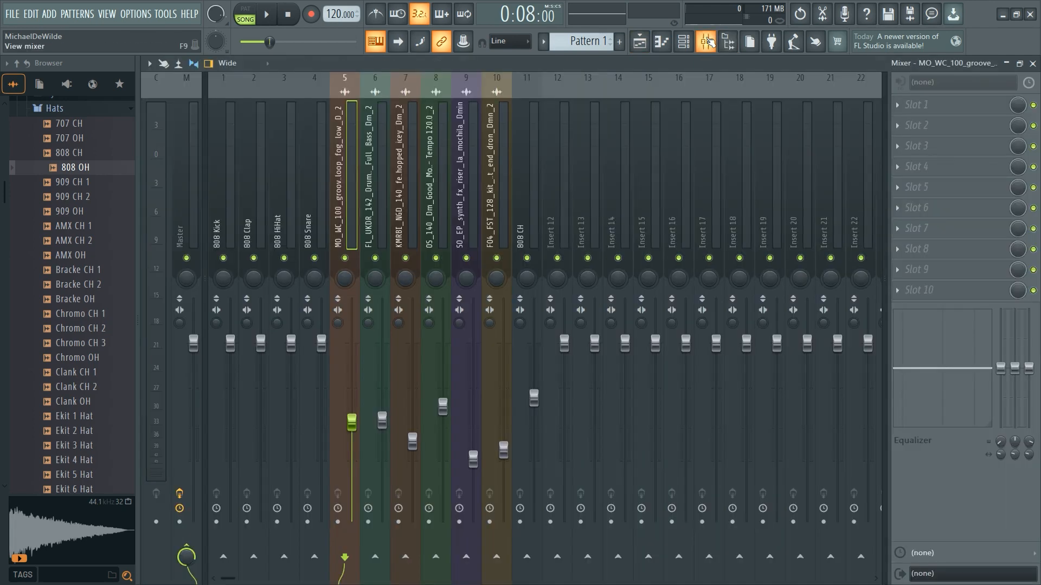
pyautogui.click(640, 42)
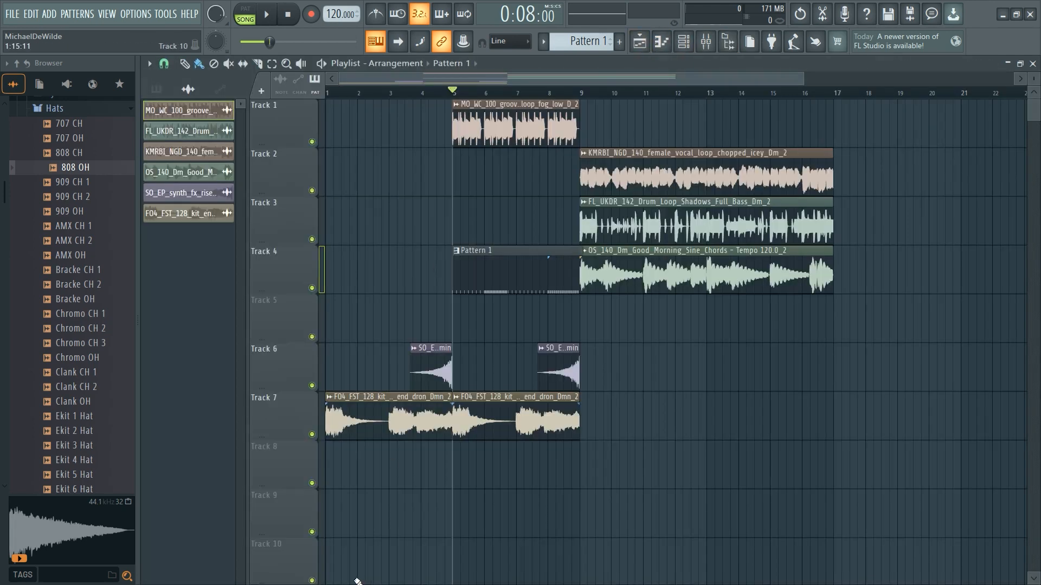
# Switch to the Loom video library in Google Chrome.
pyautogui.press('super')
pyautogui.moveTo(312, 572)
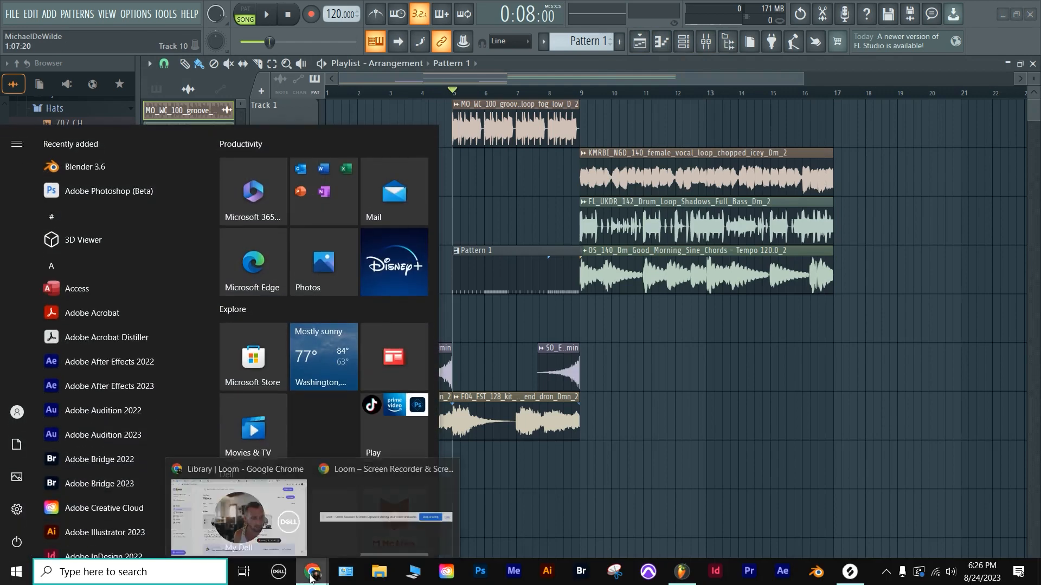
pyautogui.click(302, 536)
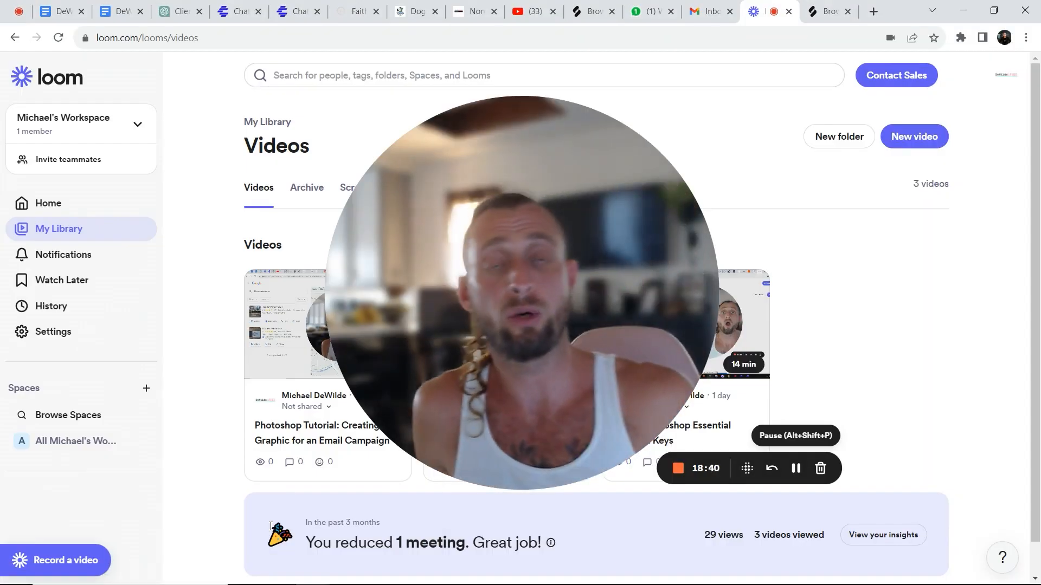